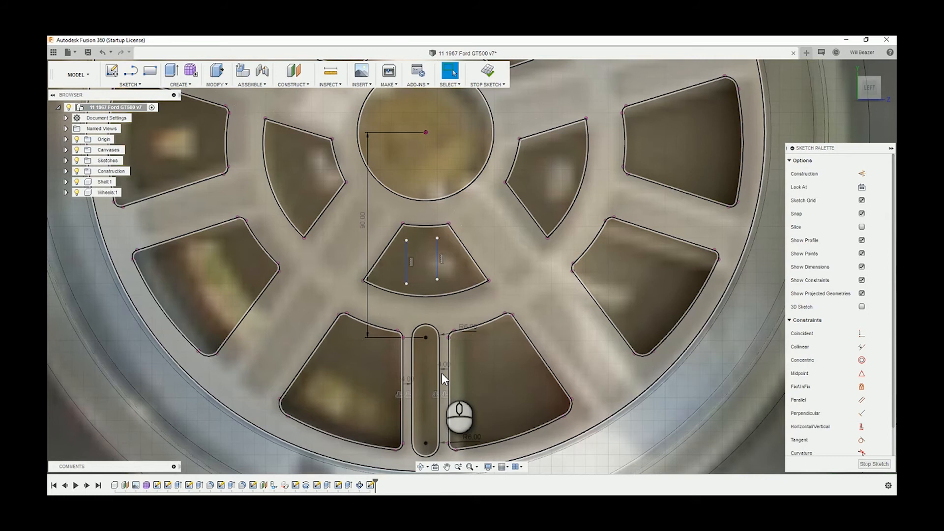
# - Make the left short vertical line inside the central opening collinear with the slot's left edge
pyautogui.scroll(3, 435, 280)
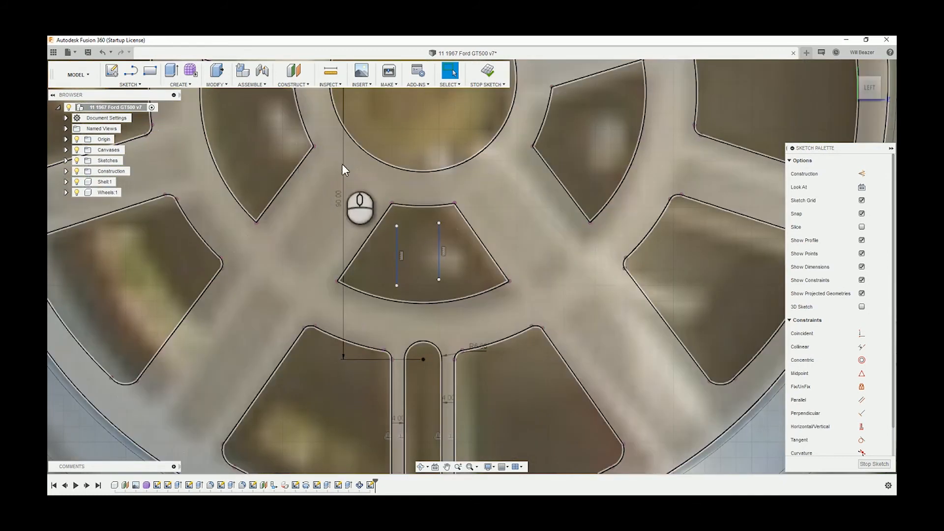
pyautogui.click(396, 256)
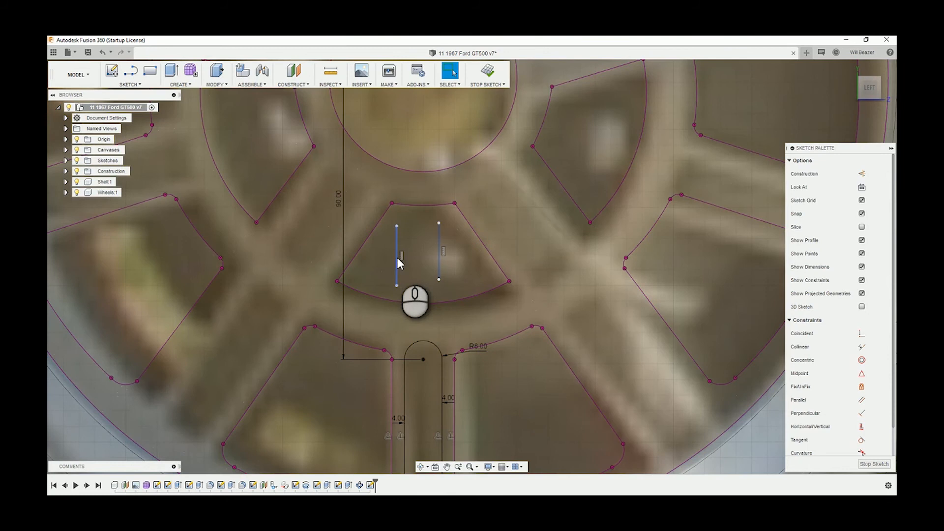
pyautogui.click(404, 379)
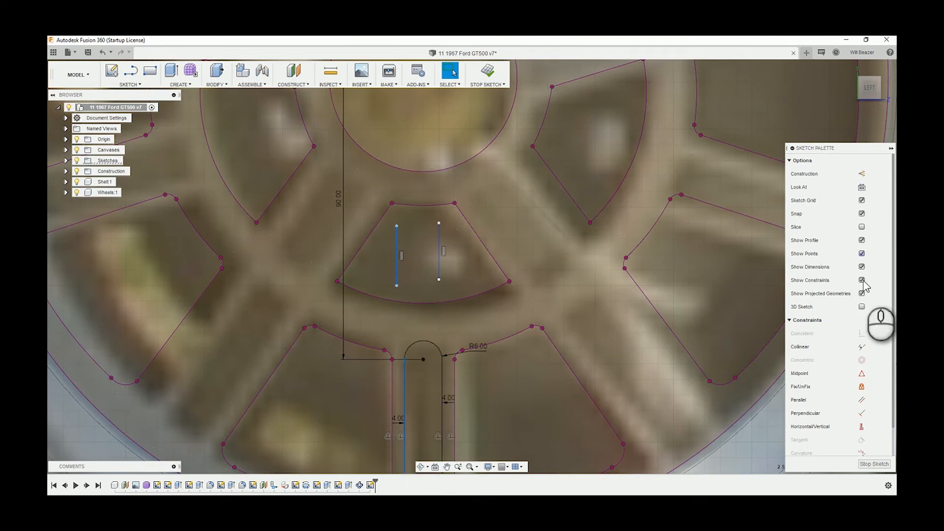
pyautogui.click(861, 346)
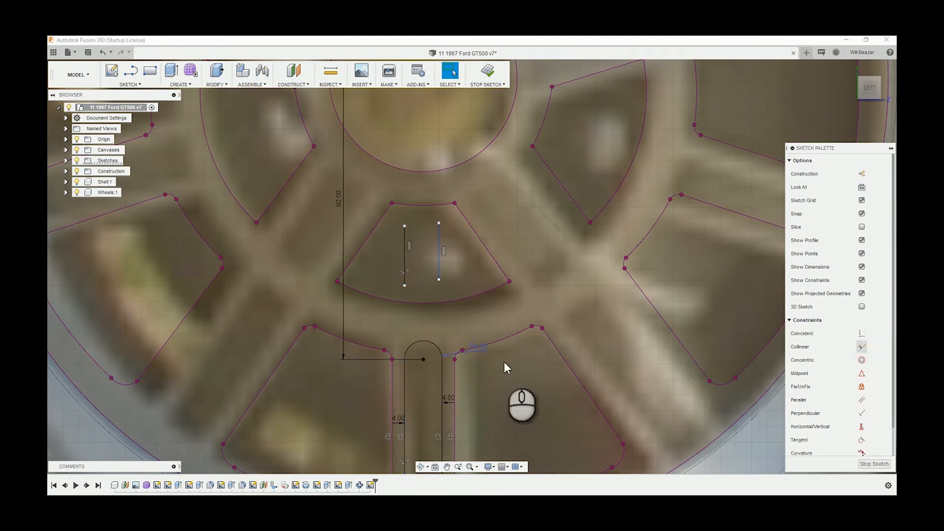
# - Make the right short vertical line inside the central opening collinear with the slot's right edge
pyautogui.click(441, 379)
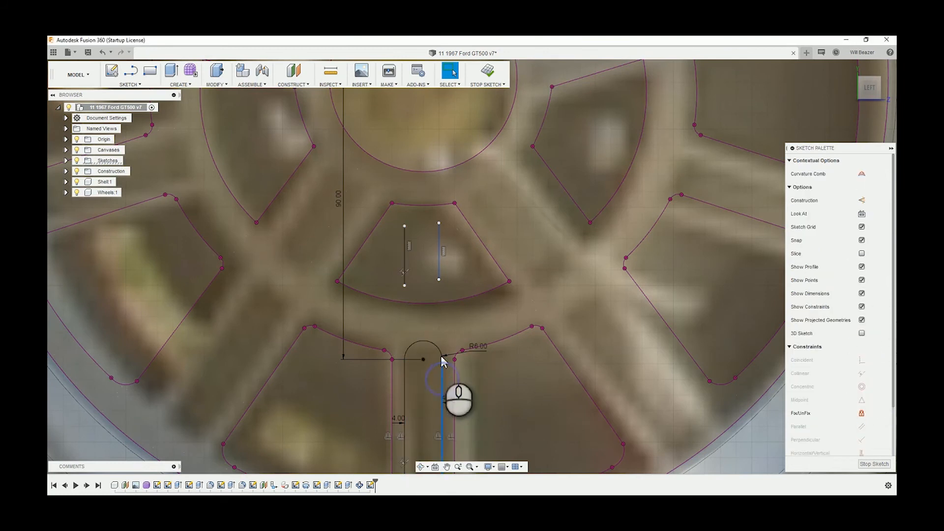
pyautogui.click(442, 388)
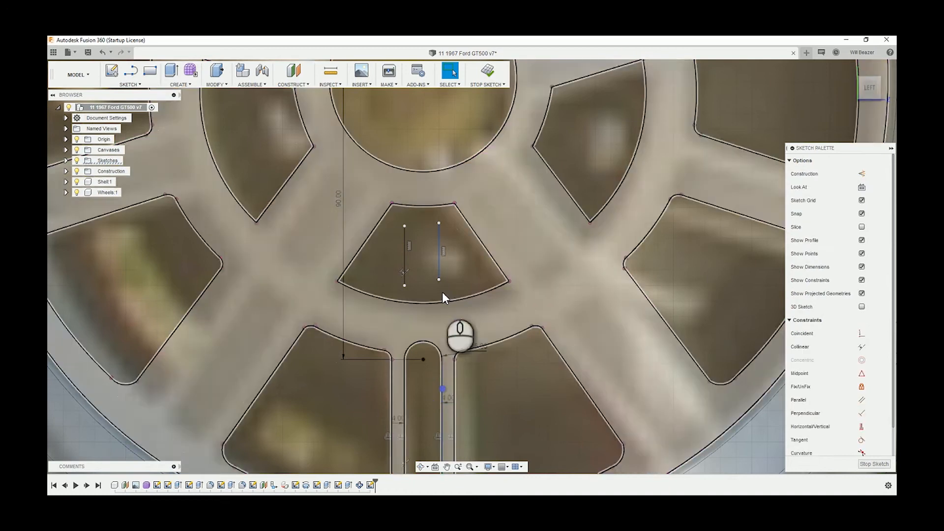
pyautogui.click(439, 270)
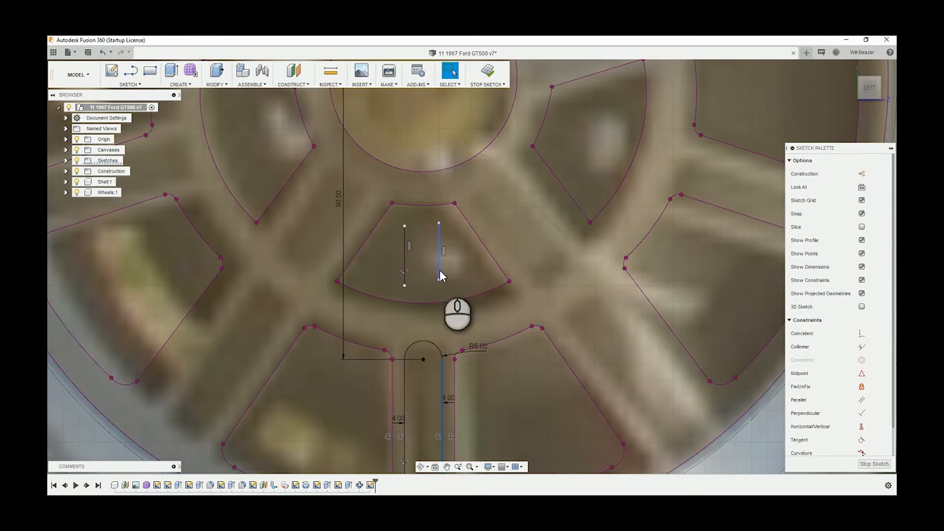
pyautogui.click(860, 346)
pyautogui.scroll(2, 454, 248)
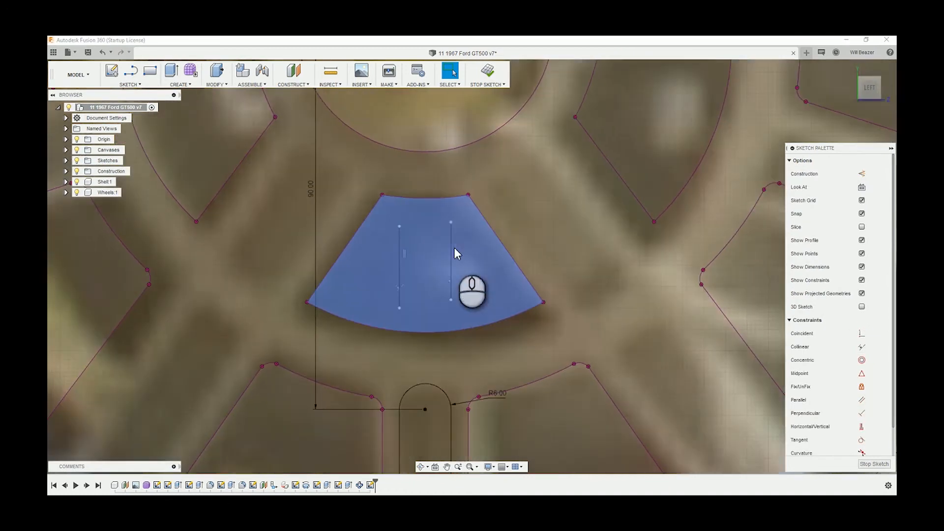
pyautogui.scroll(-2, 456, 260)
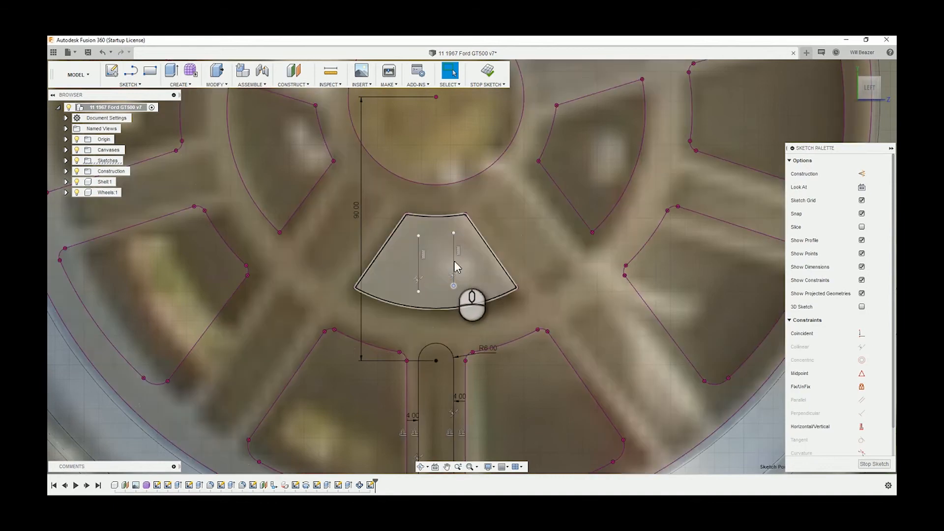
pyautogui.click(454, 262)
pyautogui.click(418, 265)
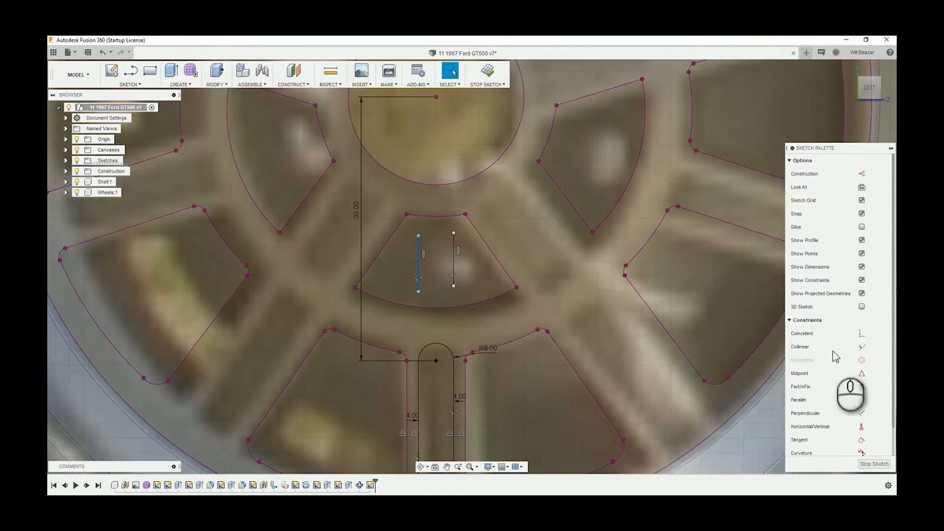
pyautogui.scroll(-2, 862, 418)
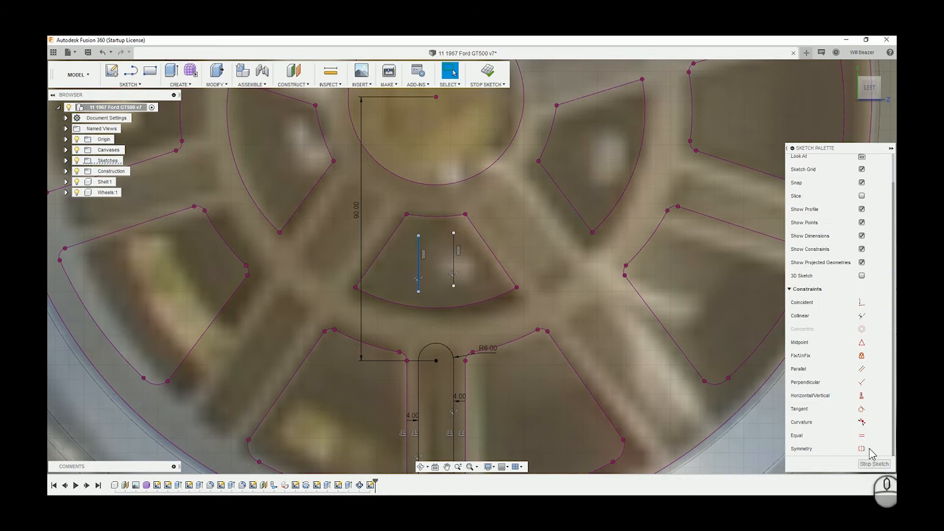
pyautogui.click(861, 435)
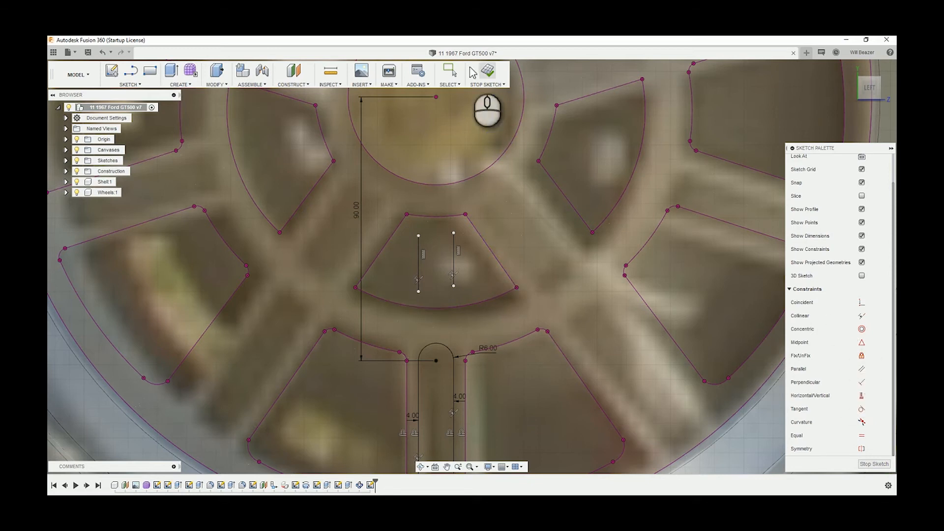
pyautogui.click(450, 76)
# - Align the lower endpoints of the two short vertical lines with a horizontal constraint
pyautogui.click(418, 291)
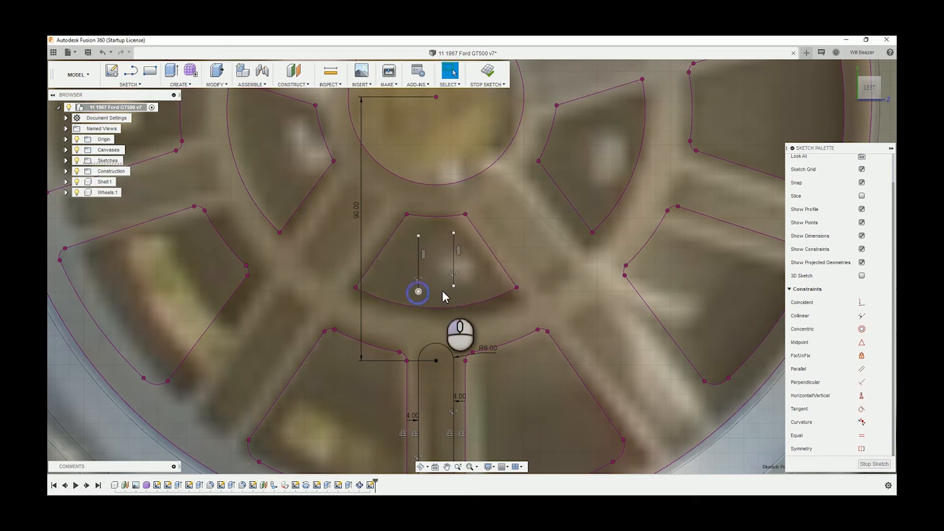
pyautogui.click(453, 286)
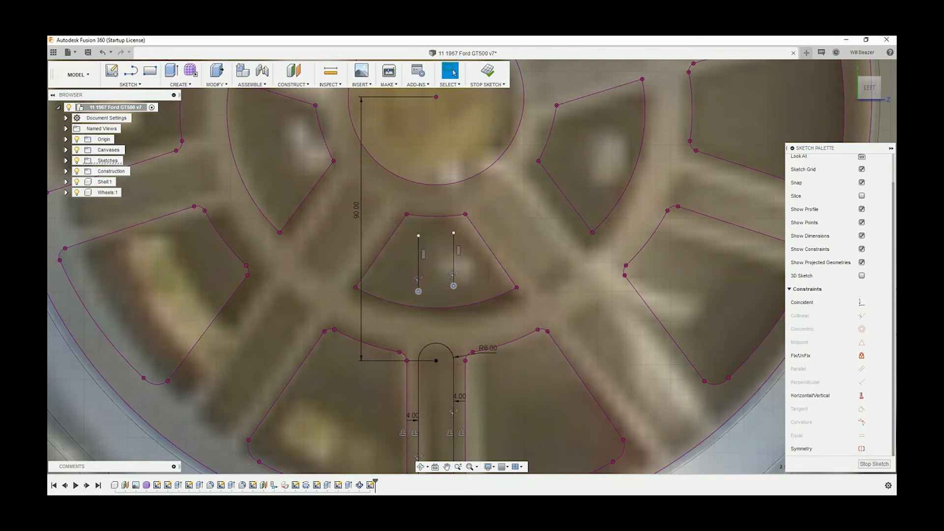
pyautogui.click(861, 397)
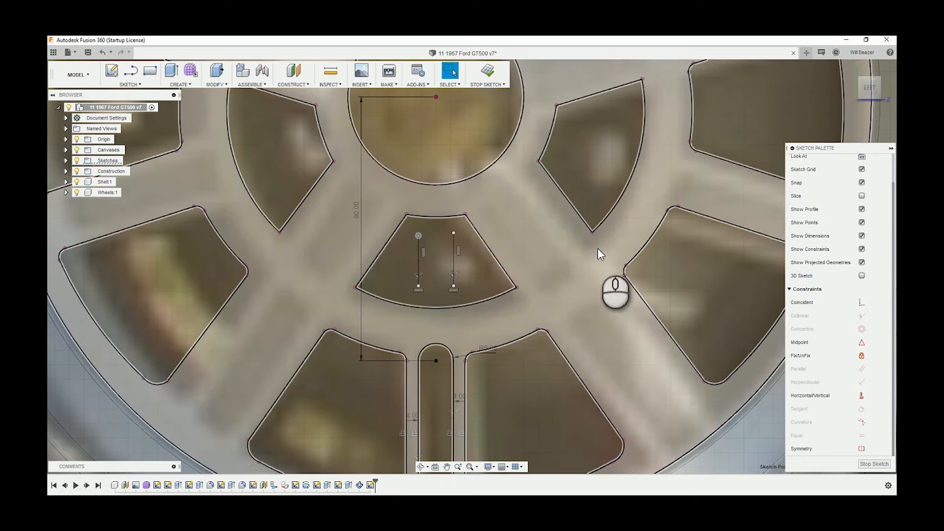
# - Make the two short vertical lines in the central opening equal in length
pyautogui.click(598, 249)
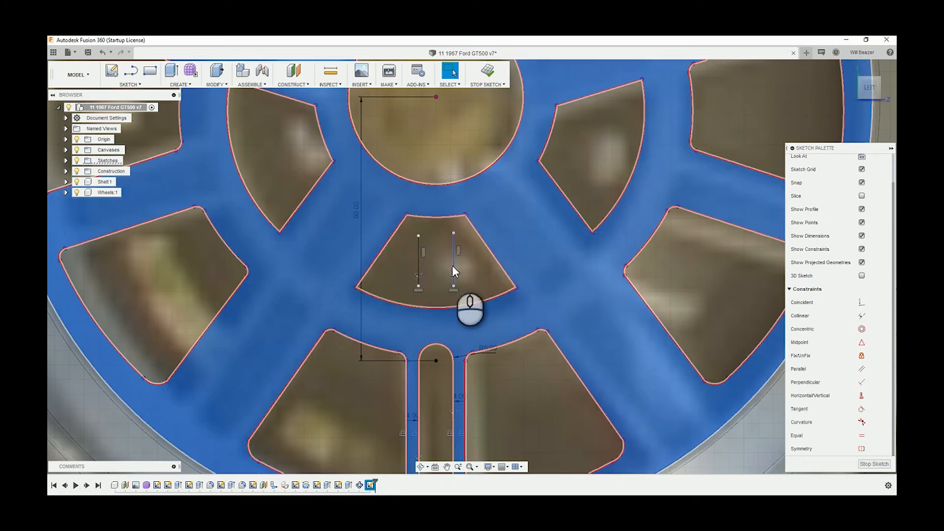
pyautogui.click(453, 265)
pyautogui.keyDown('ctrl'); pyautogui.click(419, 261); pyautogui.keyUp('ctrl')
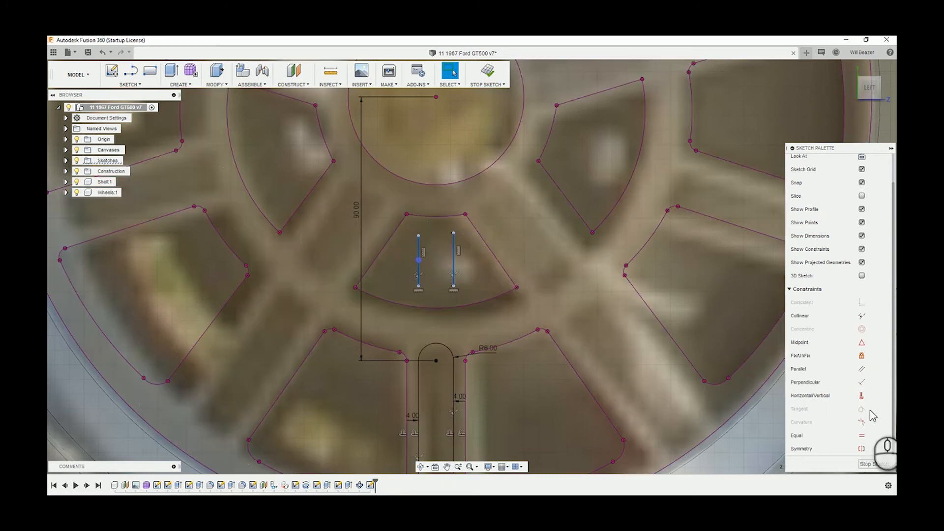
pyautogui.click(862, 435)
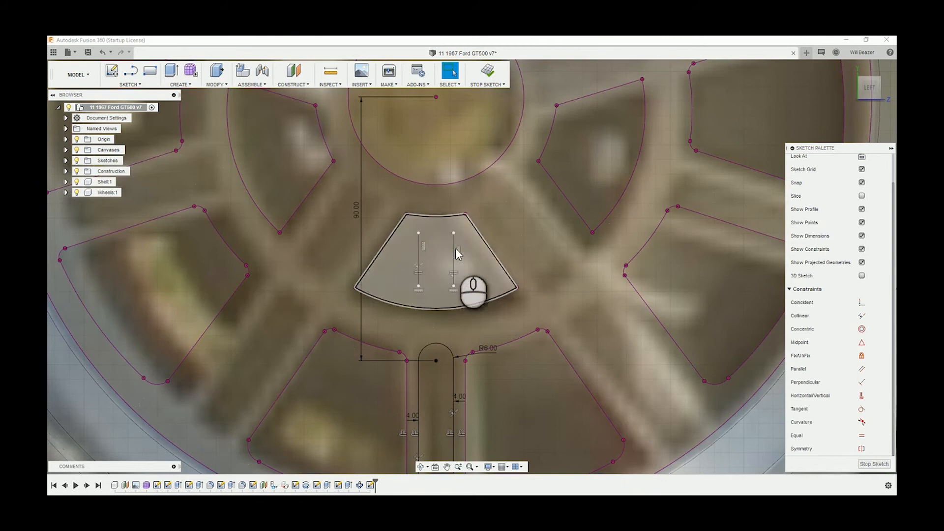
pyautogui.click(435, 238)
pyautogui.scroll(1, 427, 236)
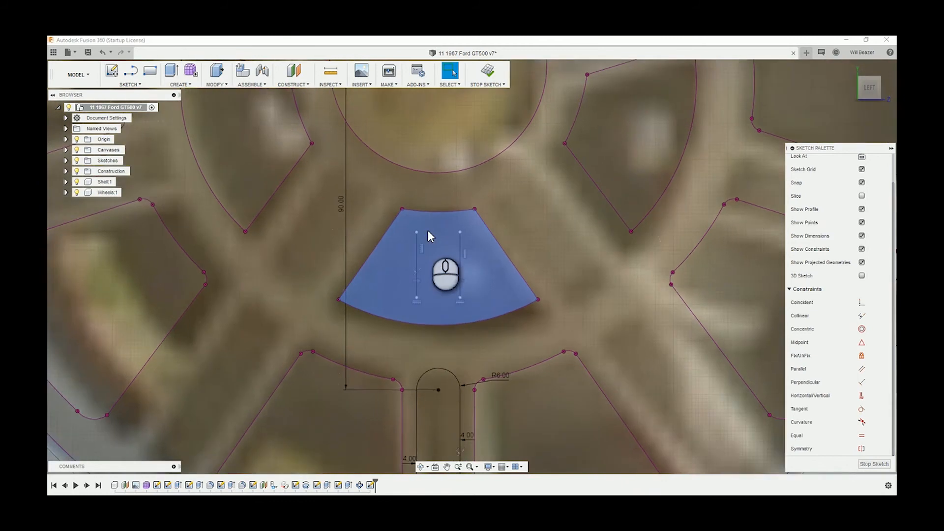
pyautogui.scroll(-3, 428, 232)
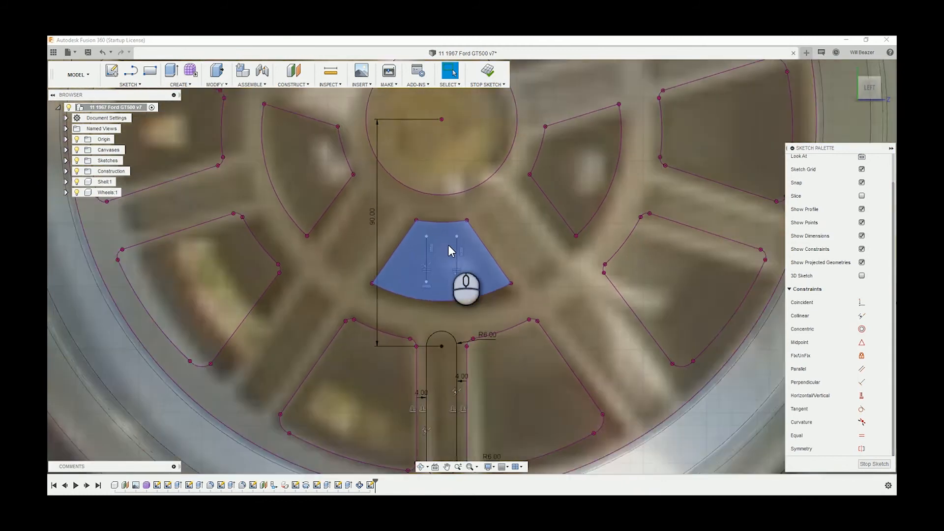
pyautogui.scroll(3, 447, 245)
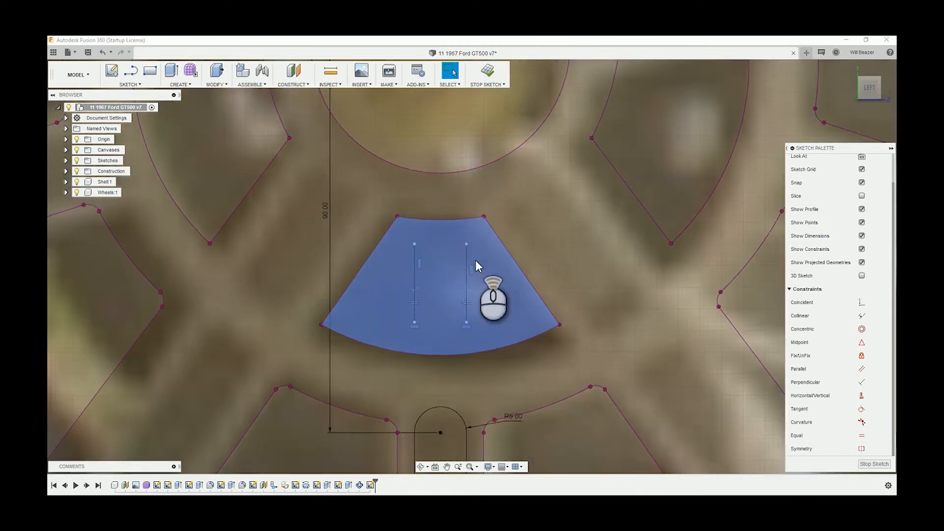
pyautogui.scroll(-1, 475, 261)
# - Dimension the right short vertical line's length at 20 mm
pyautogui.press('d')
pyautogui.click(469, 281)
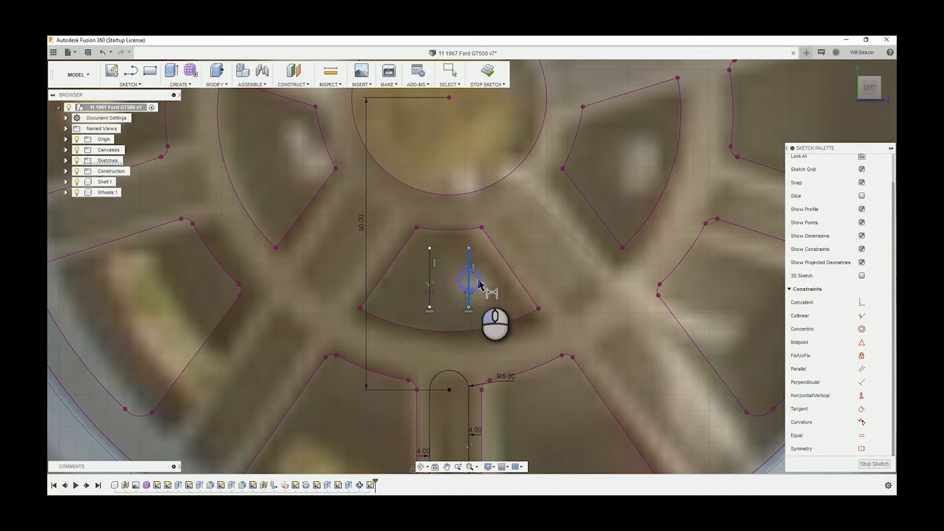
pyautogui.click(549, 286)
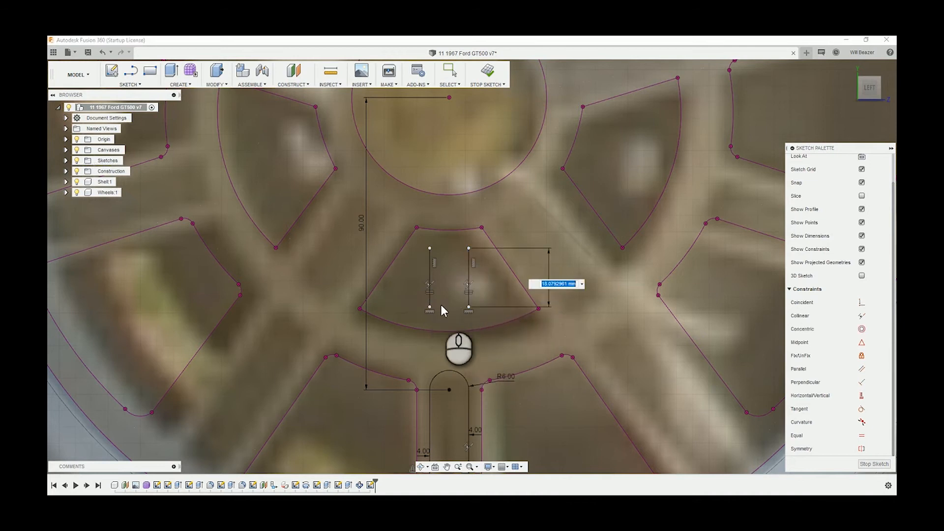
pyautogui.write('20')
pyautogui.press('Return')
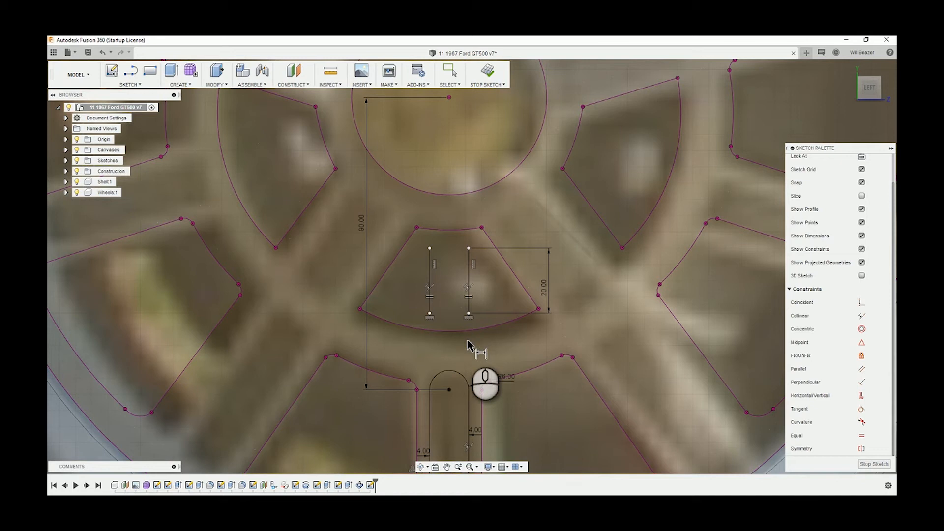
pyautogui.press('Escape')
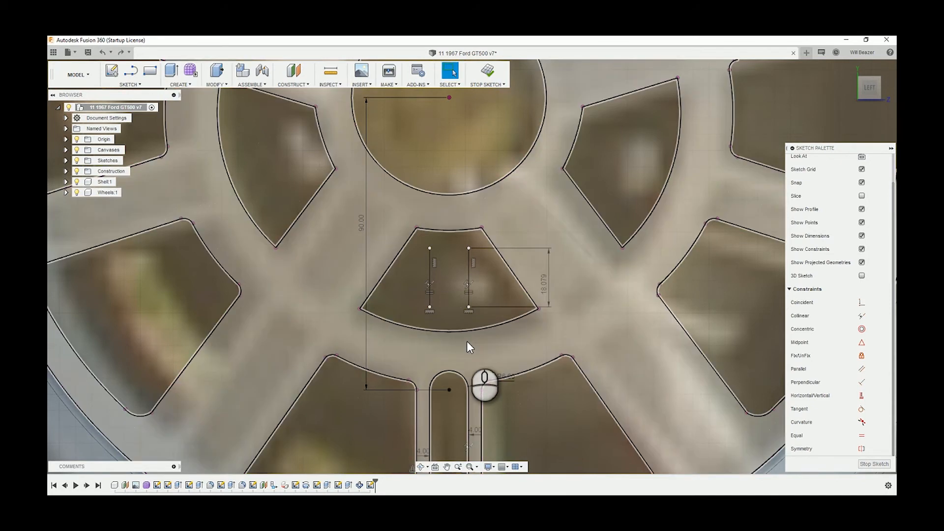
# - Undo the length dimension, the constraints and both short vertical lines in the central opening
pyautogui.hotkey('ctrl', 'z')
pyautogui.hotkey('ctrl', 'z')
pyautogui.hotkey('ctrl', 'z')
pyautogui.hotkey('ctrl', 'z')
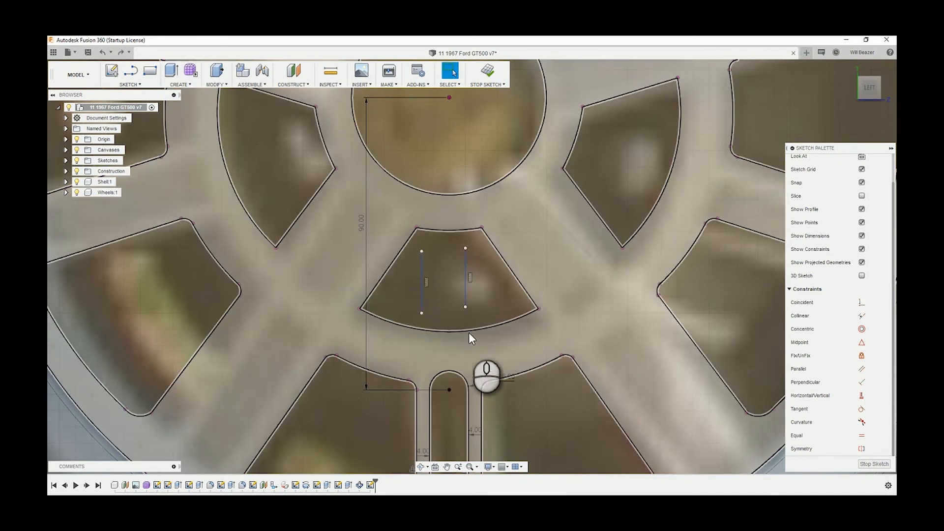
pyautogui.hotkey('ctrl', 'z')
pyautogui.hotkey('ctrl', 'z')
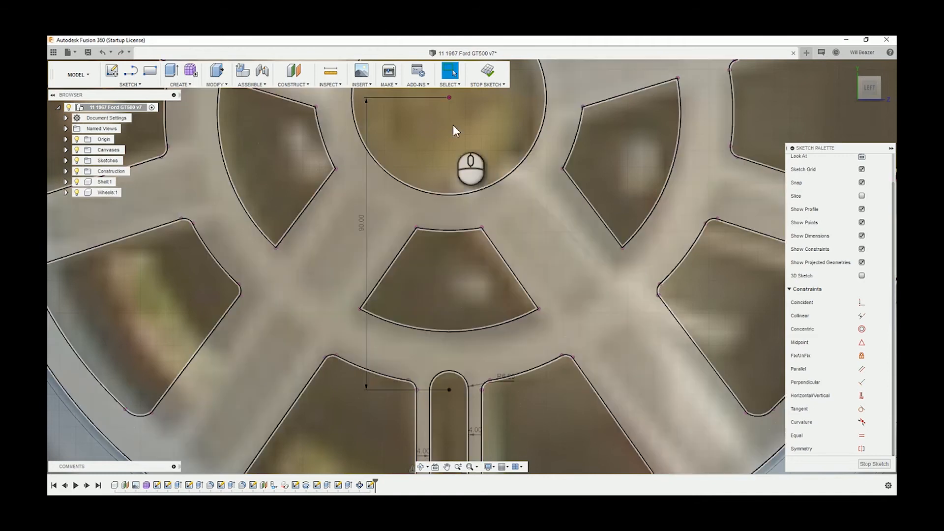
# - Sketch a diagonal line from the wheel's center point down and left along the spoke between the openings
pyautogui.press('l')
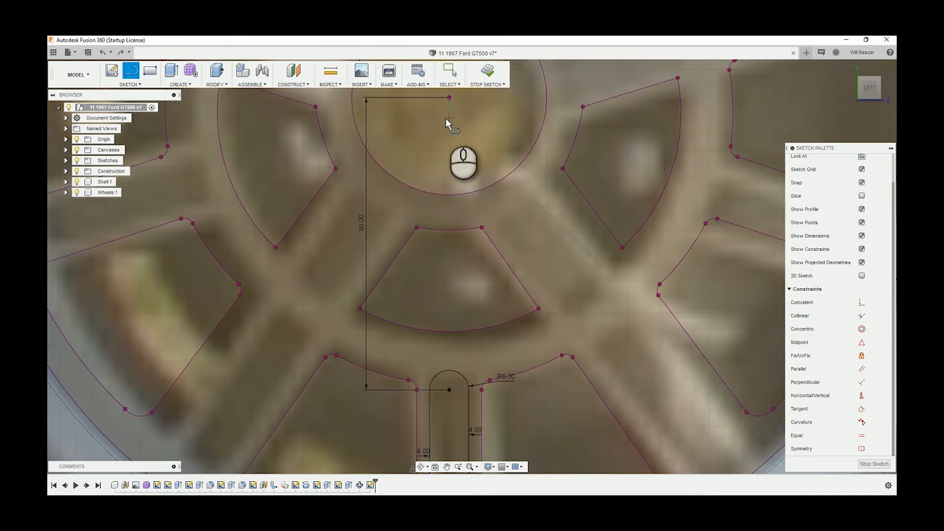
pyautogui.click(449, 97)
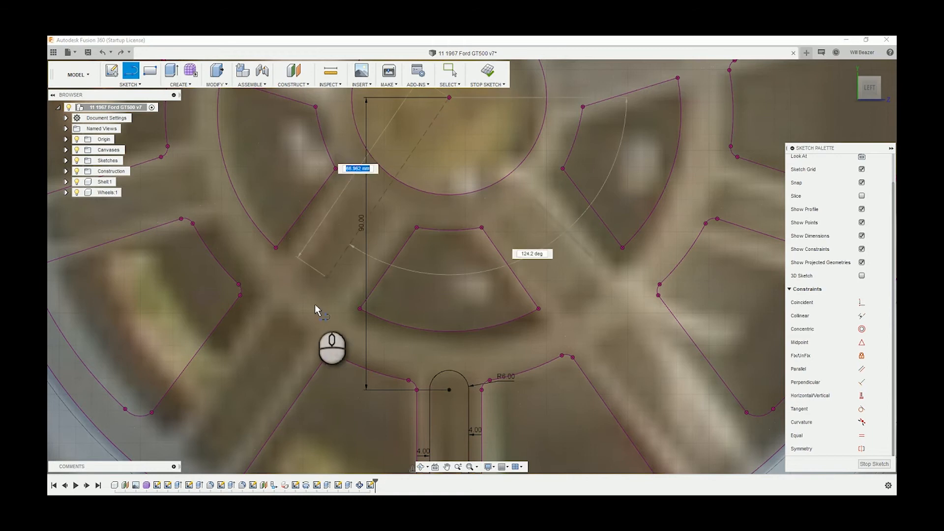
pyautogui.click(287, 323)
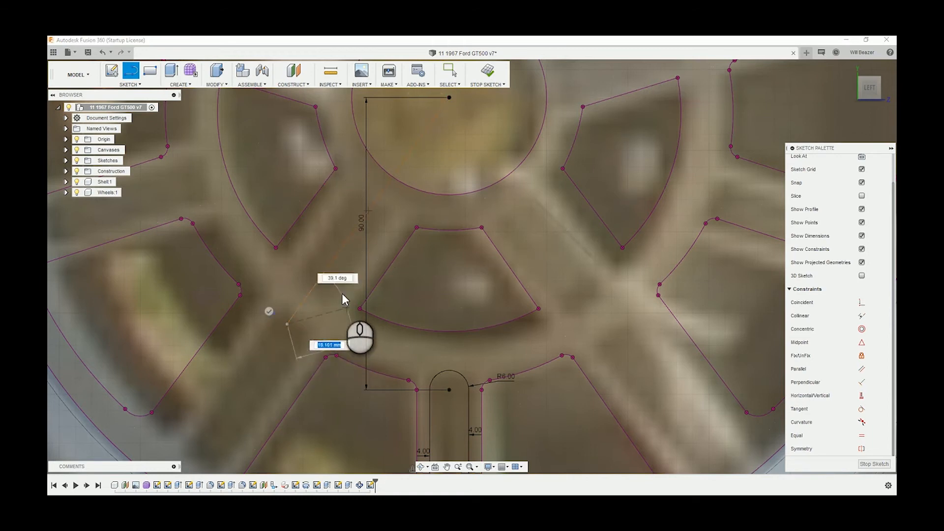
pyautogui.press('Escape')
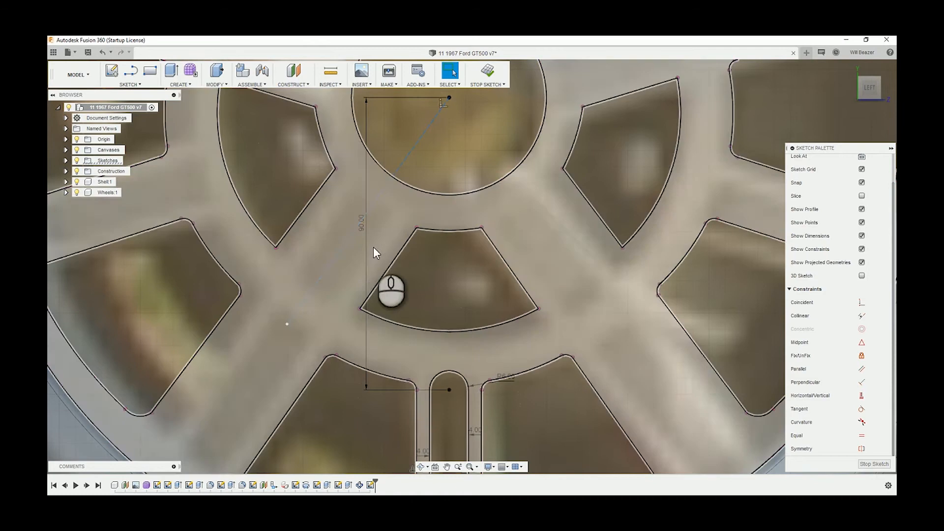
pyautogui.scroll(-3, 455, 141)
pyautogui.scroll(4, 455, 141)
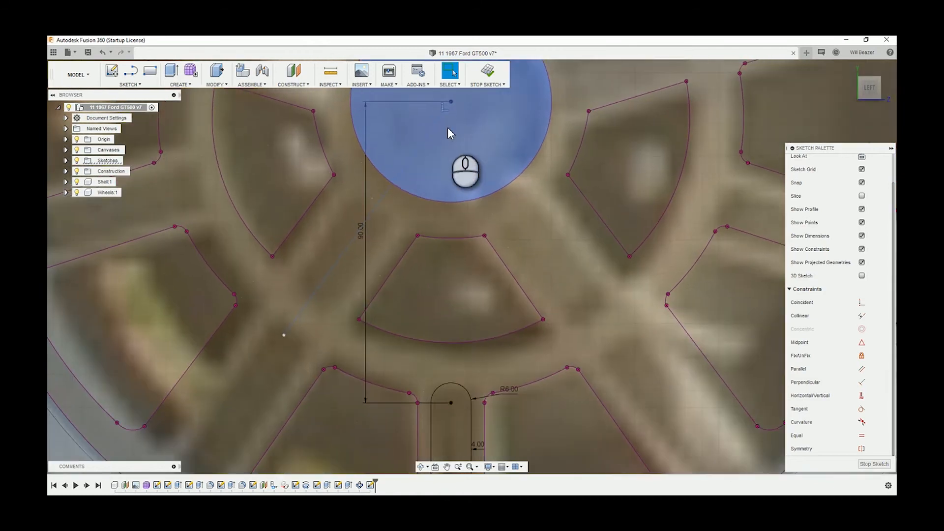
pyautogui.scroll(-2, 448, 132)
pyautogui.press('d')
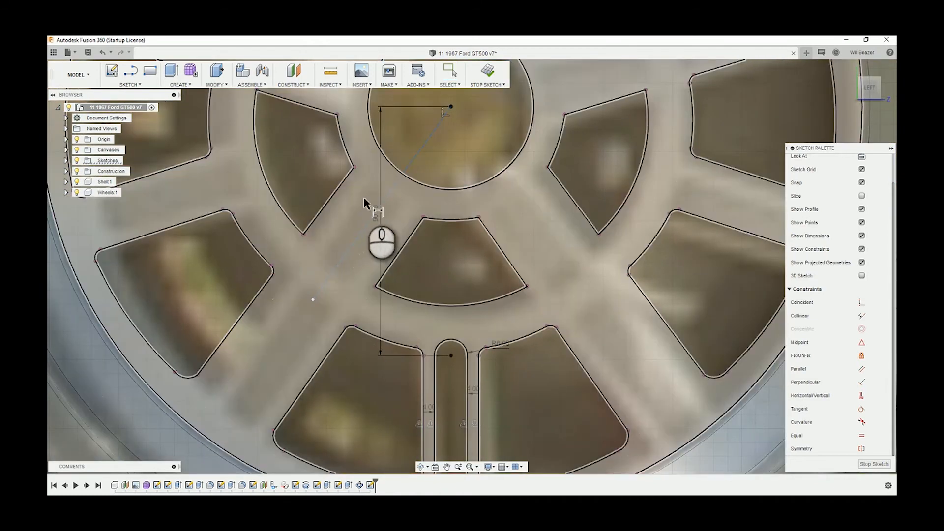
pyautogui.click(450, 356)
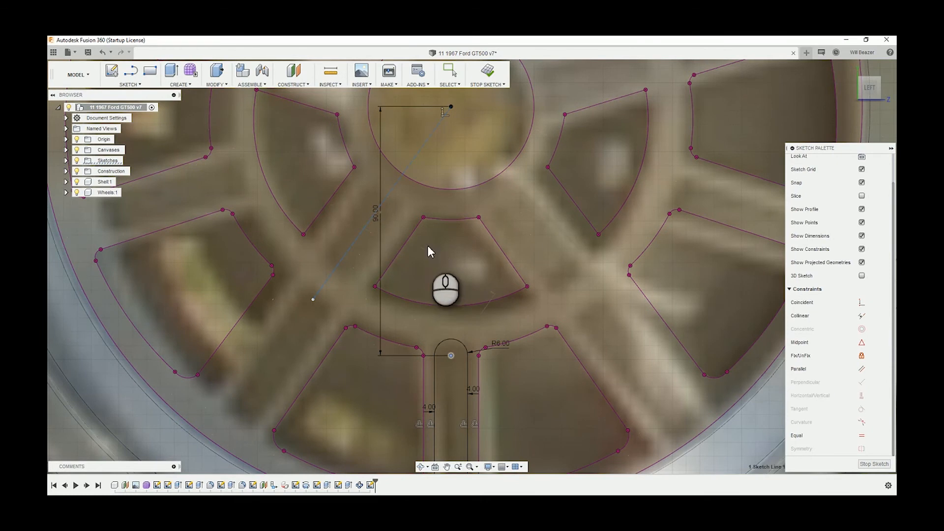
pyautogui.press('Escape')
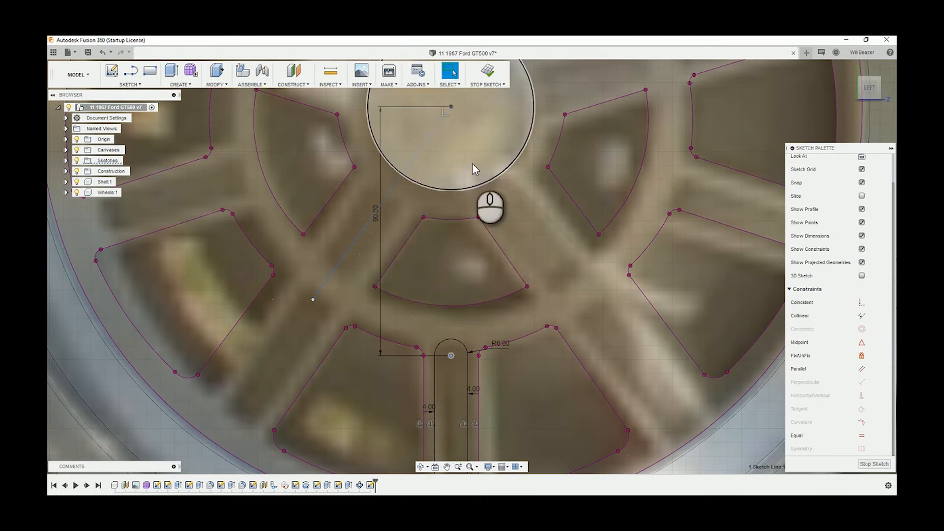
# - Sketch a short vertical line straight down from the wheel's center point, ending inside the hub circle
pyautogui.press('l')
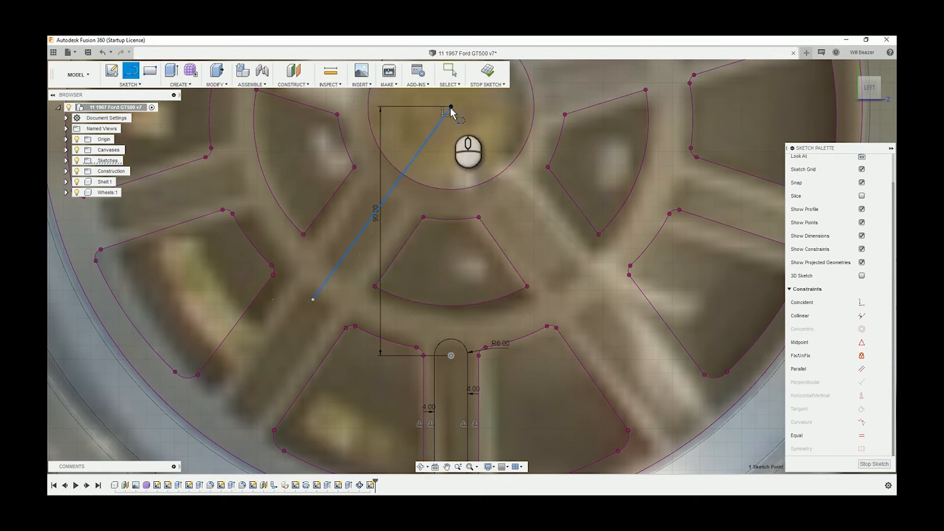
pyautogui.click(450, 107)
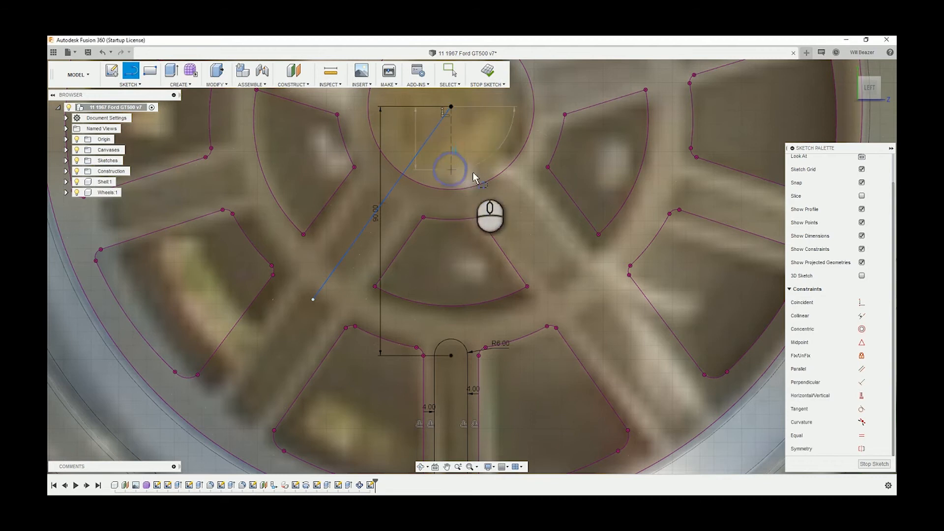
pyautogui.press('Escape')
# - Convert the diagonal line running from the wheel's center along the spoke to construction geometry
pyautogui.click(411, 161)
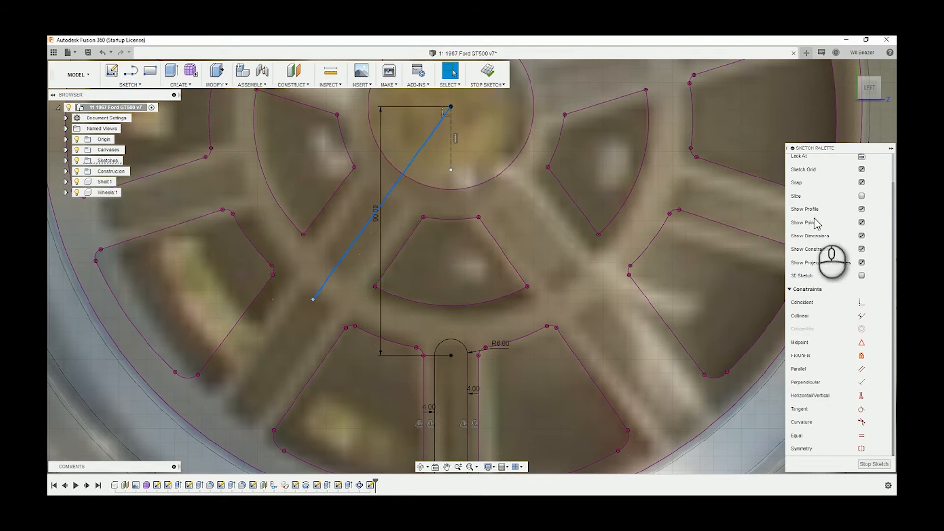
pyautogui.click(628, 291)
pyautogui.scroll(2, 853, 227)
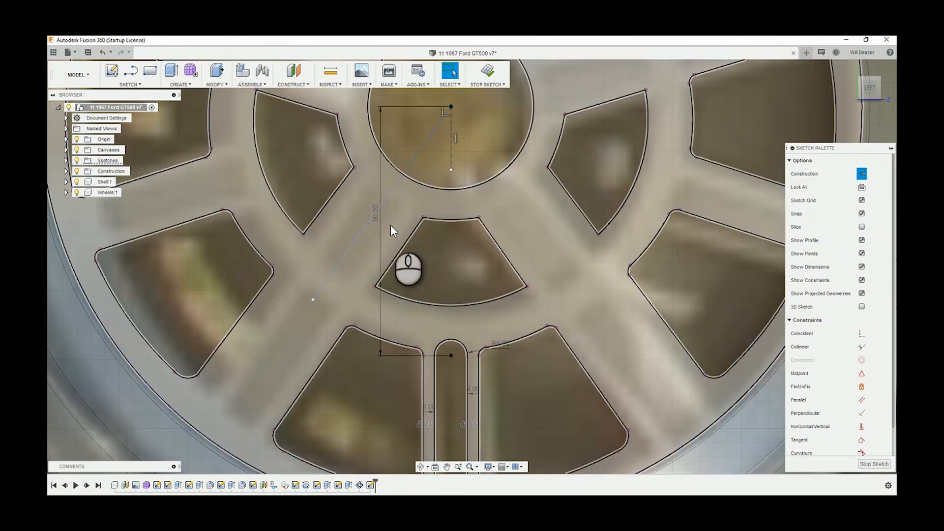
pyautogui.click(424, 205)
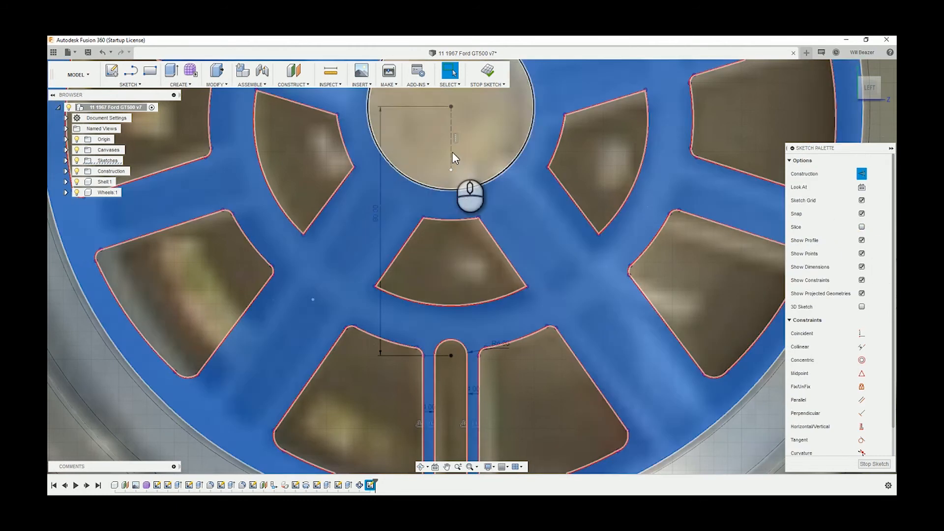
# - Dimension the angle between the vertical line and the diagonal spoke line at 35 degrees
pyautogui.scroll(2, 449, 143)
pyautogui.press('d')
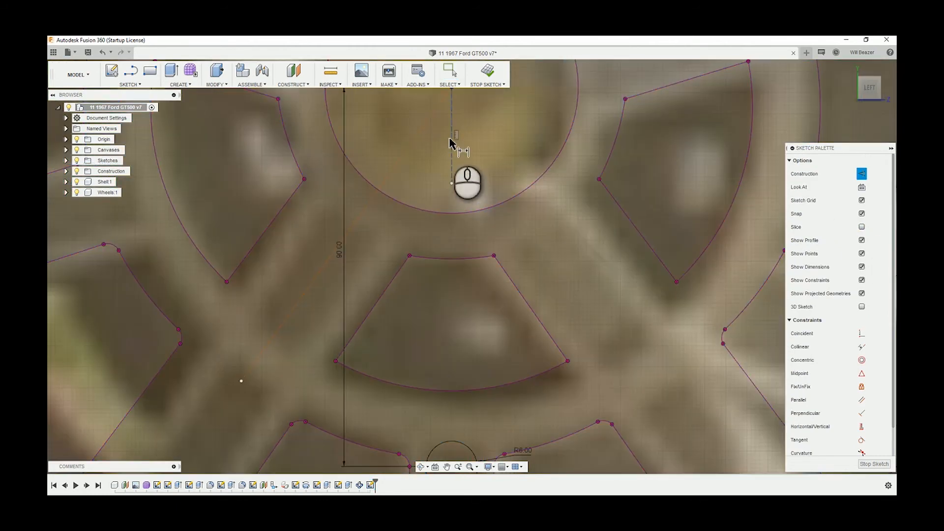
pyautogui.click(451, 139)
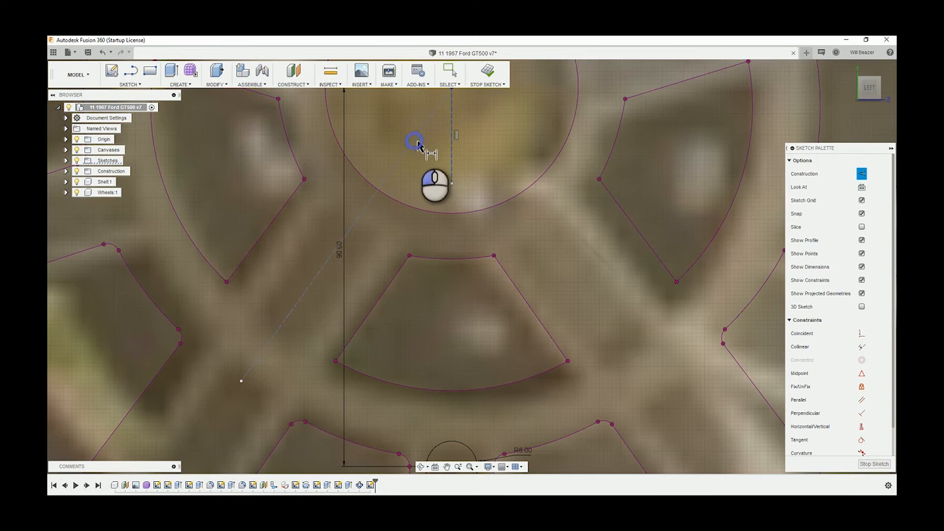
pyautogui.click(416, 183)
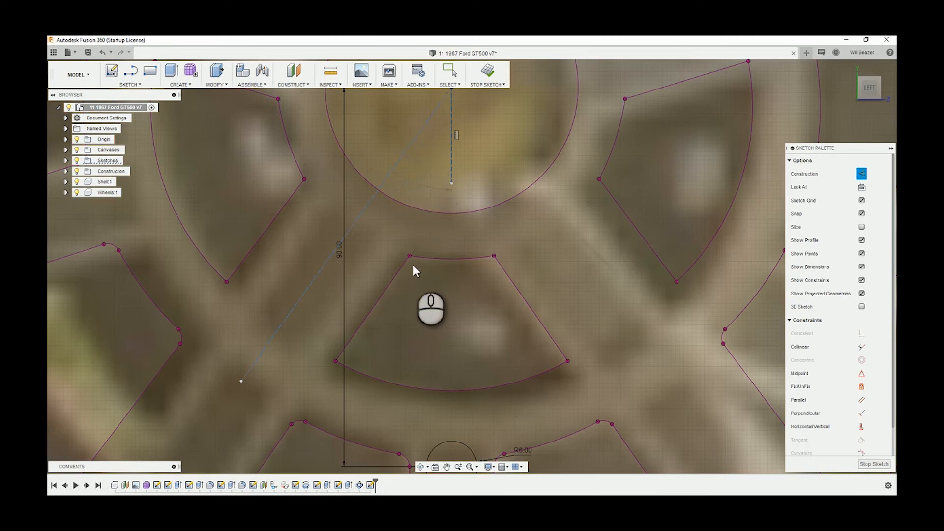
pyautogui.click(413, 266)
pyautogui.write('35')
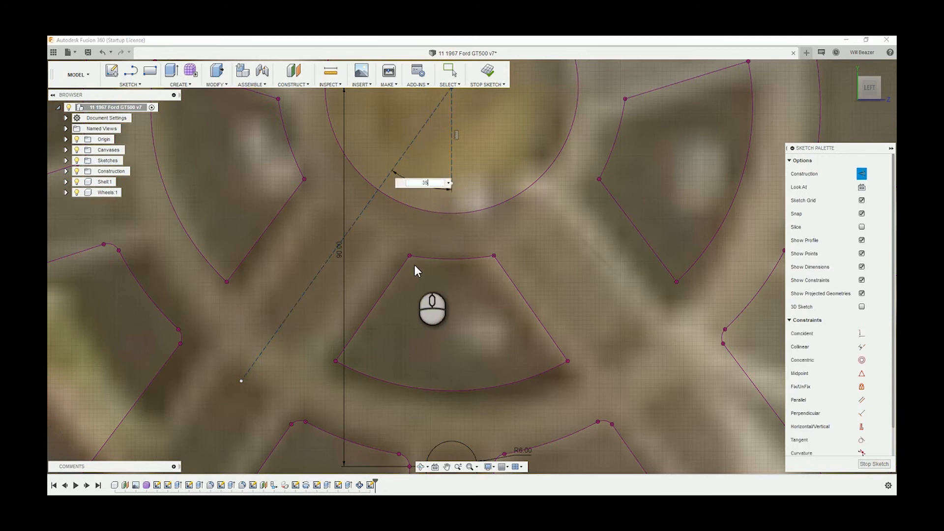
pyautogui.write('7')
pyautogui.press('BackSpace')
pyautogui.press('Return')
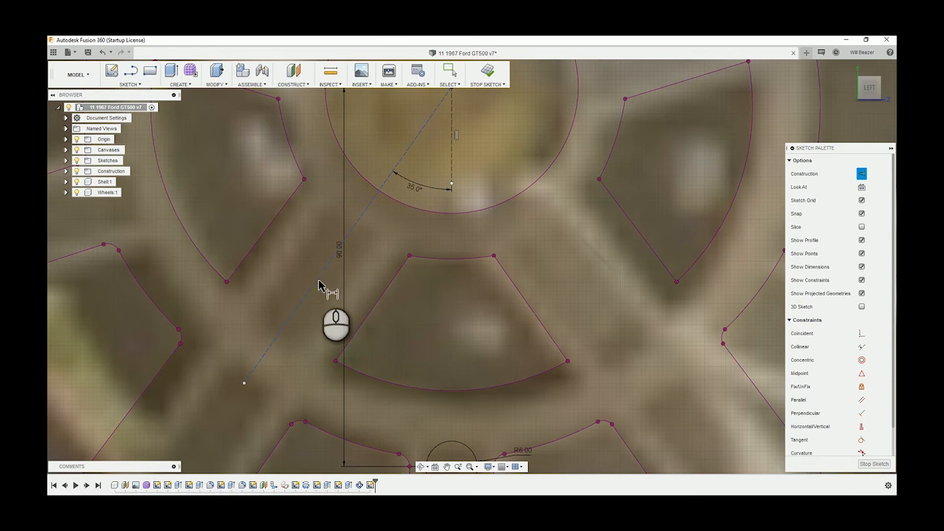
# - Set the angle between the vertical and diagonal construction lines to 36 degrees
pyautogui.moveTo(461, 189)
pyautogui.mouseDown(button='middle')
pyautogui.moveTo(471, 207)
pyautogui.moveTo(497, 211)
pyautogui.moveTo(458, 208)
pyautogui.mouseUp(button='middle')
pyautogui.scroll(-1, 453, 209)
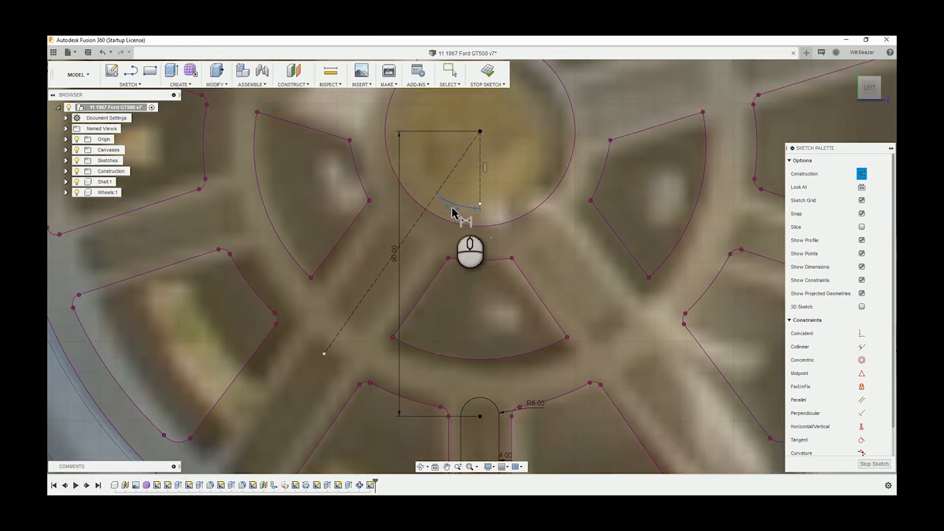
pyautogui.click(450, 205)
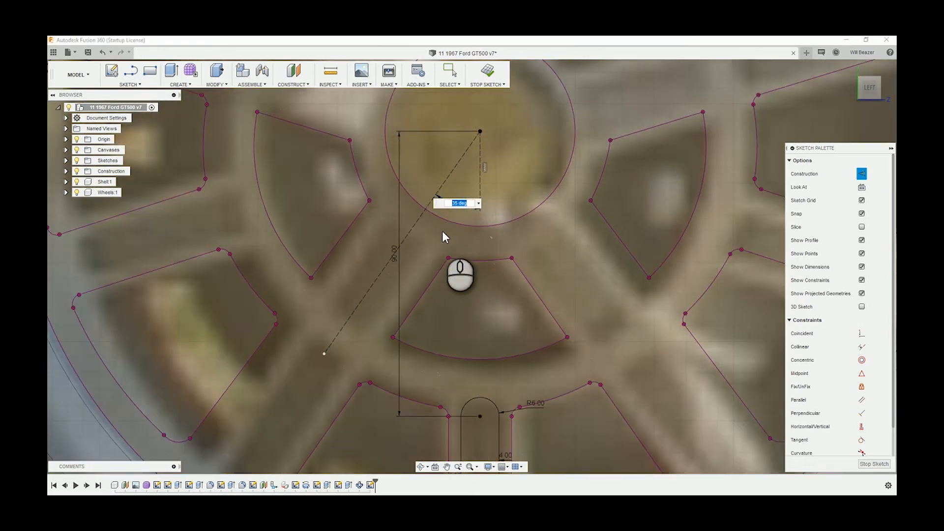
pyautogui.write('36')
pyautogui.press('Return')
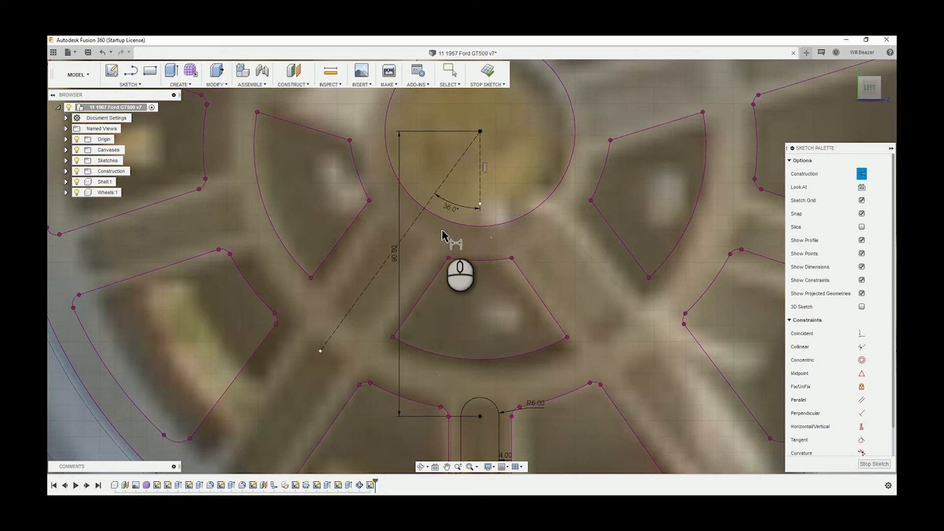
pyautogui.scroll(-2, 339, 330)
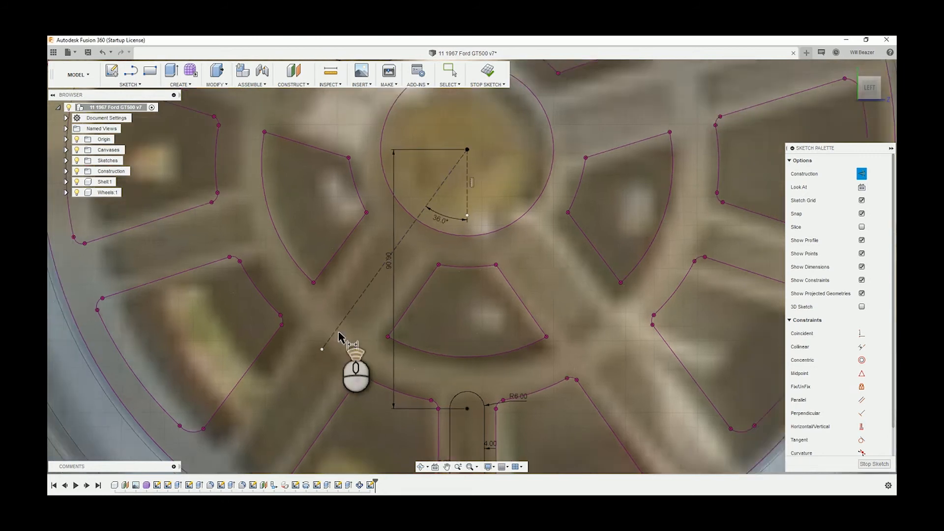
pyautogui.scroll(3, 373, 292)
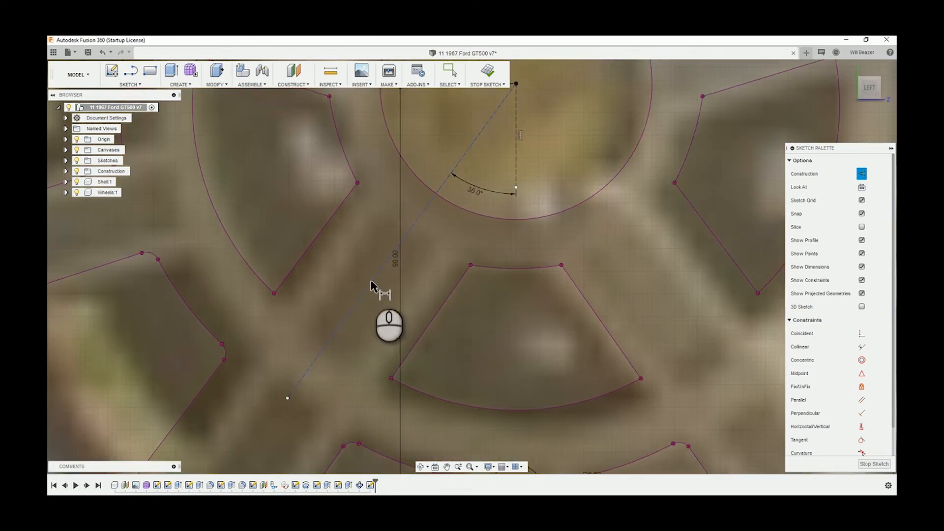
pyautogui.press('o')
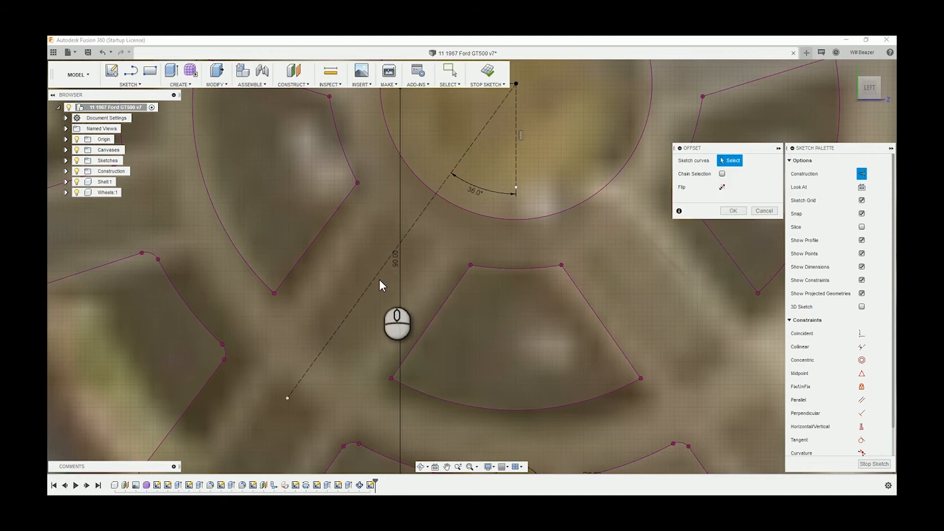
pyautogui.click(381, 272)
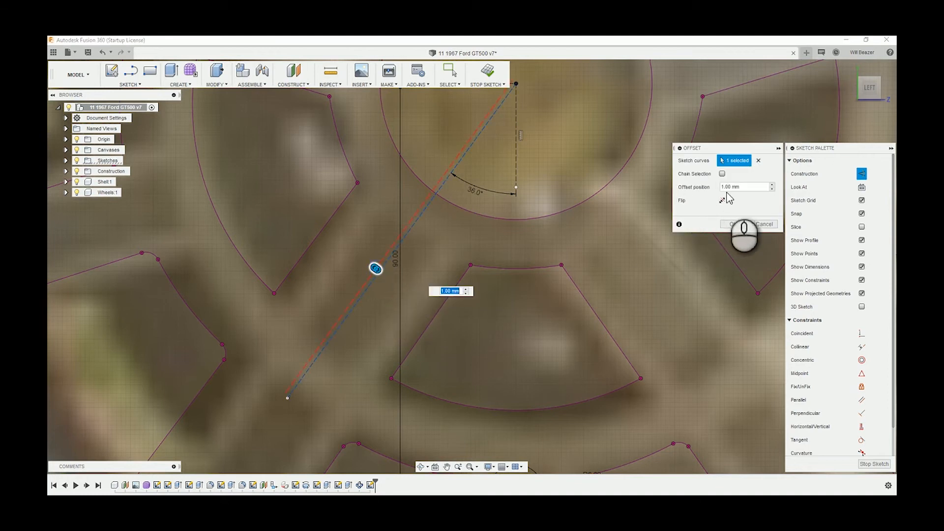
pyautogui.click(762, 225)
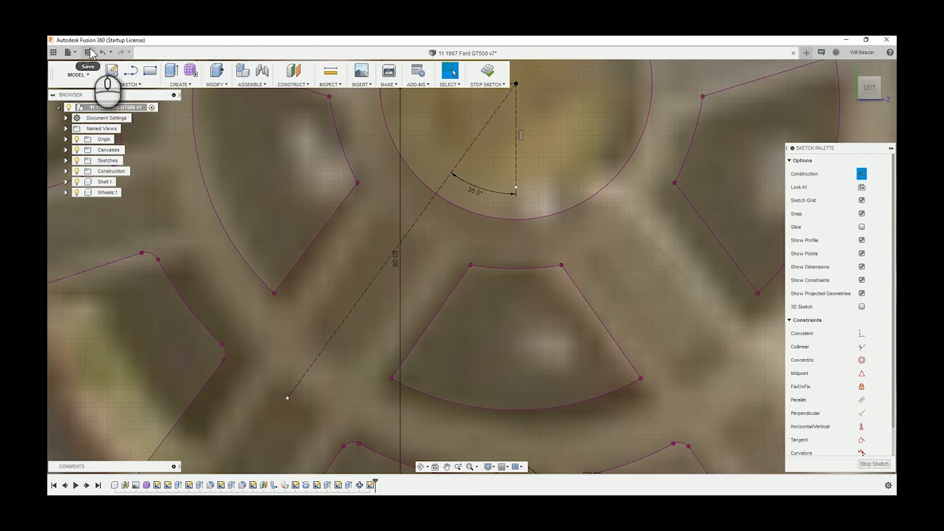
# - Save the design as a new version with the description "User Saved"
pyautogui.click(88, 52)
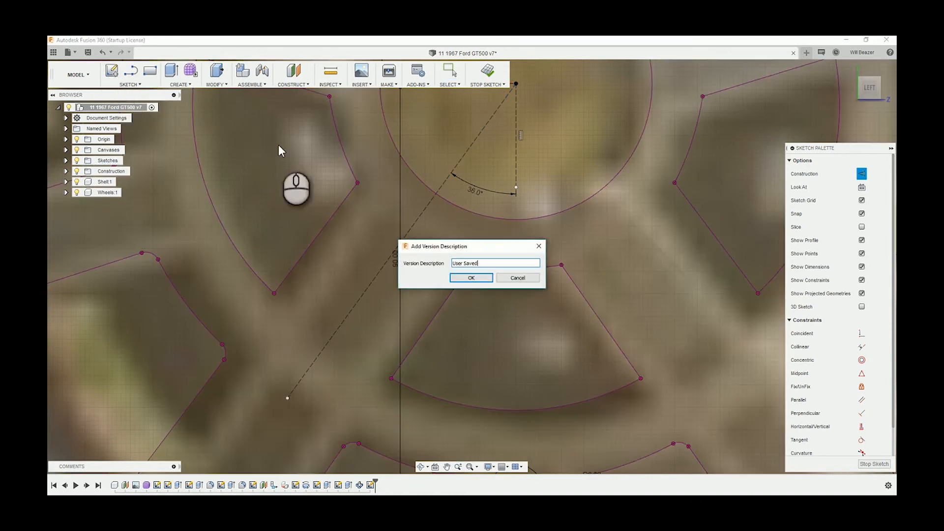
pyautogui.click(471, 278)
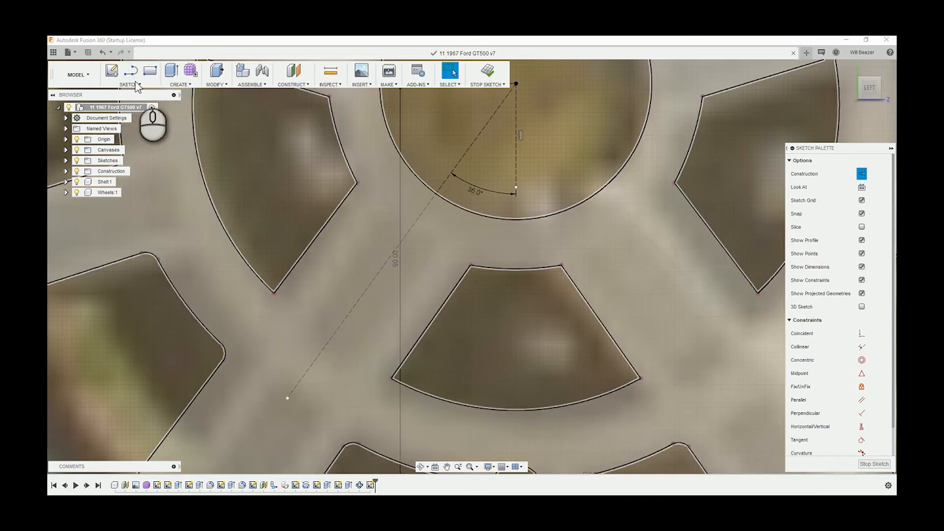
# - Sketch a center-to-center slot about 11.3 mm wide along the diagonal construction line, with both arc centers on that line
pyautogui.click(132, 84)
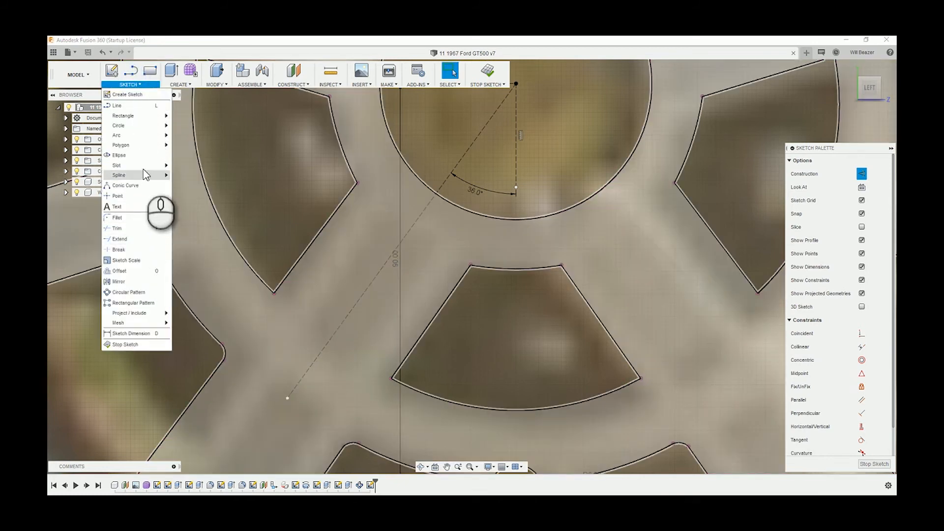
pyautogui.moveTo(145, 168)
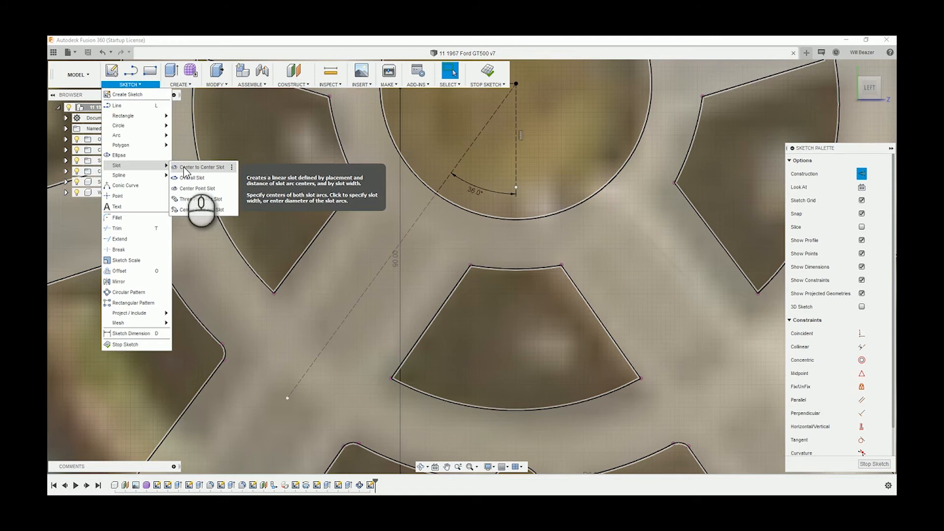
pyautogui.click(185, 170)
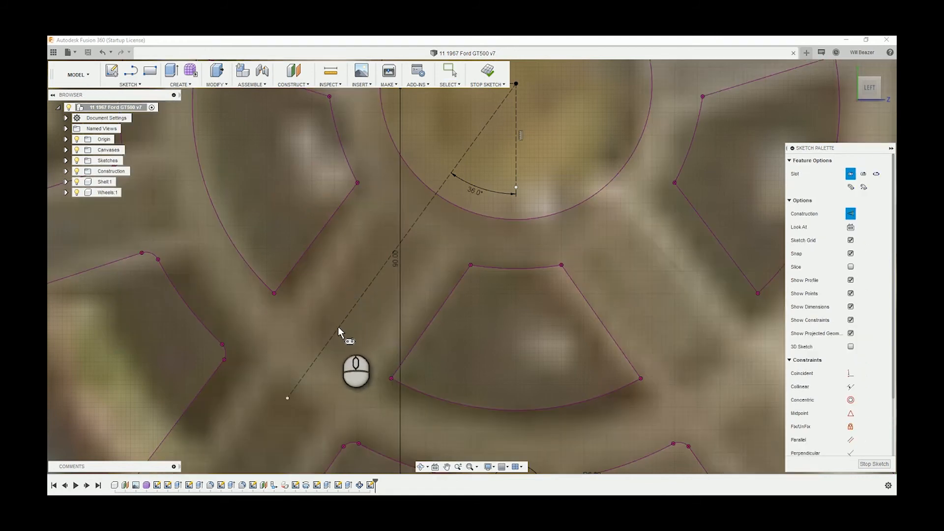
pyautogui.click(338, 327)
pyautogui.click(406, 232)
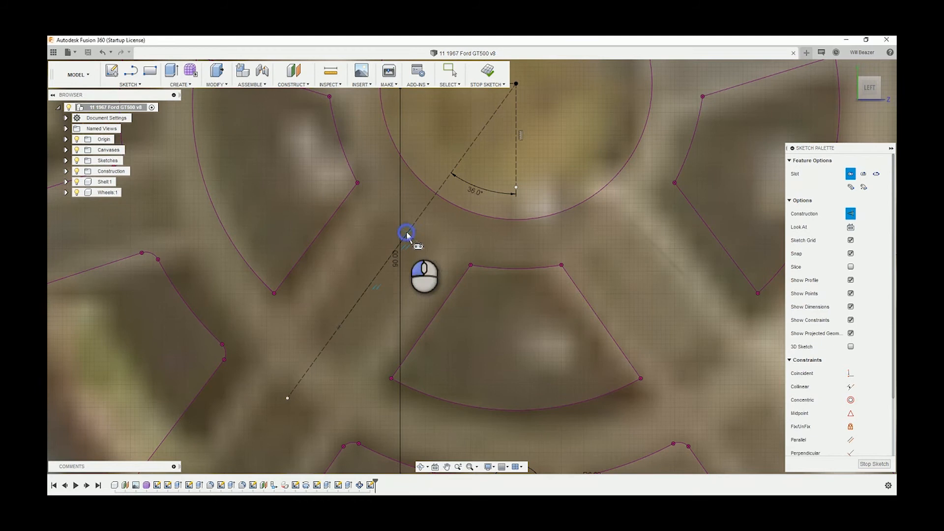
pyautogui.click(433, 243)
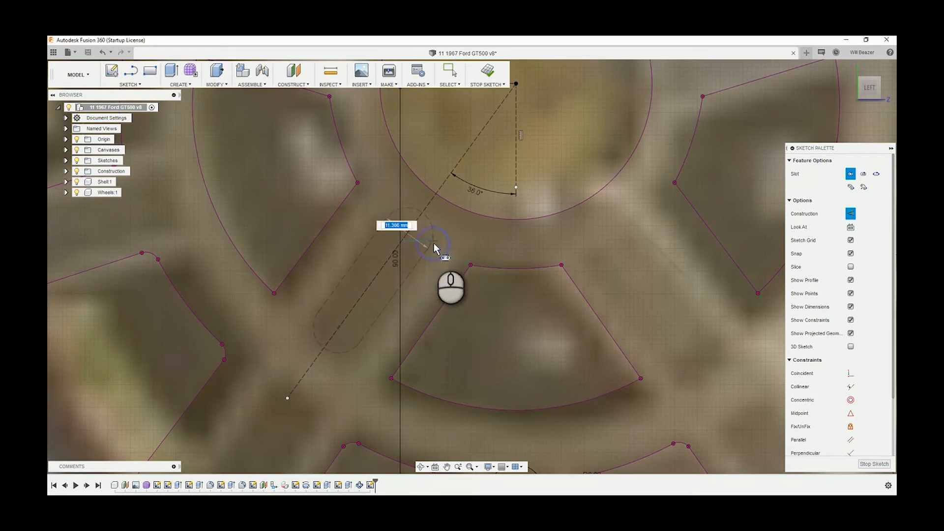
pyautogui.click(457, 246)
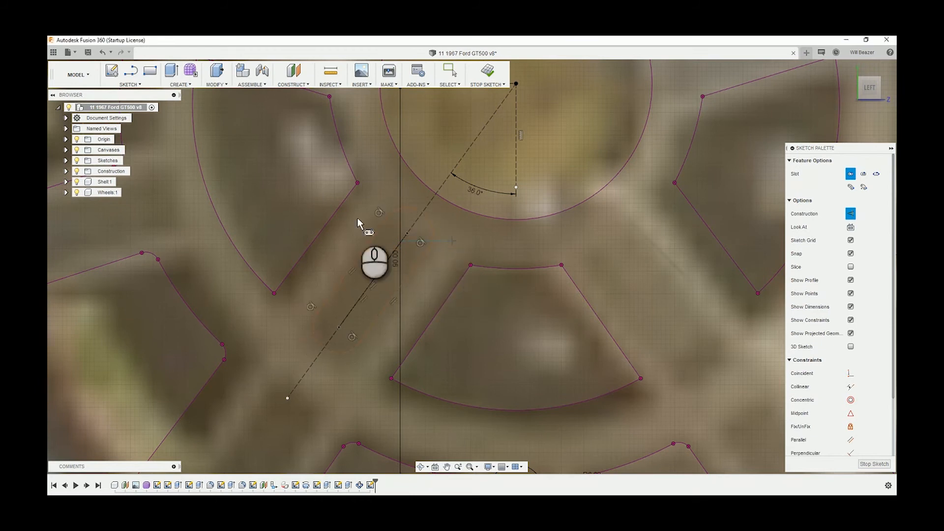
# - Dimension the distance between the diagonal slot's two straight sides at 12 mm
pyautogui.press('d')
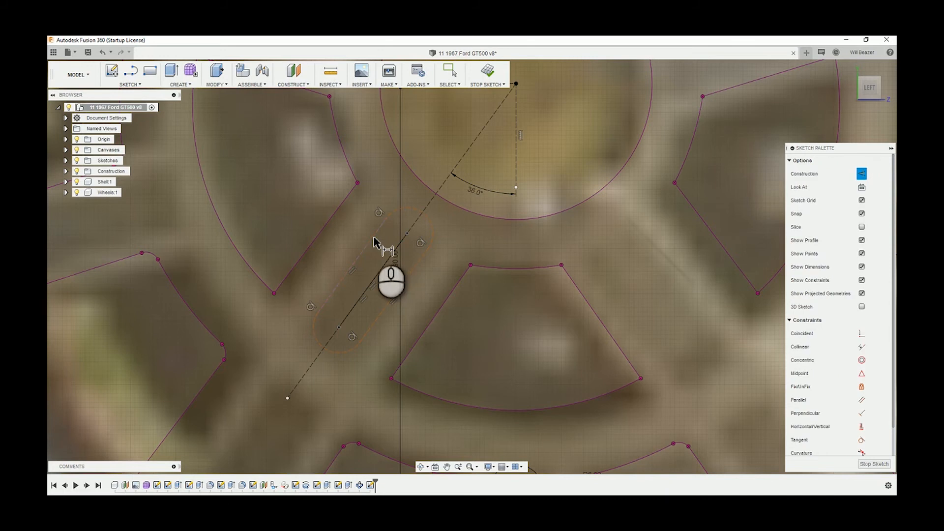
pyautogui.click(374, 240)
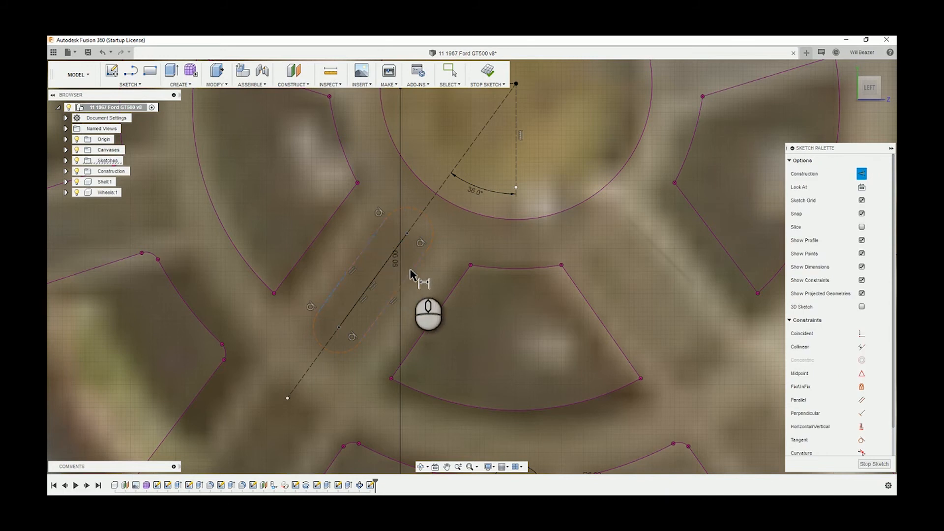
pyautogui.click(418, 266)
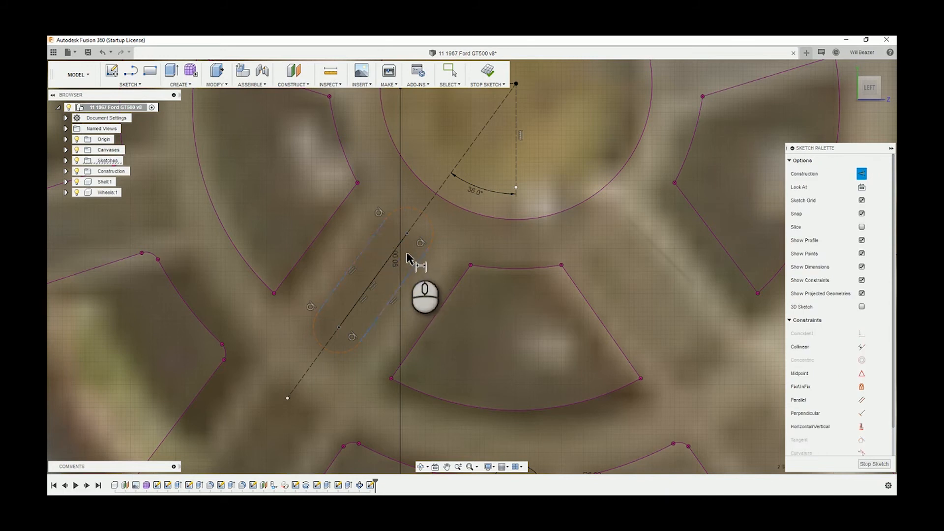
pyautogui.click(380, 301)
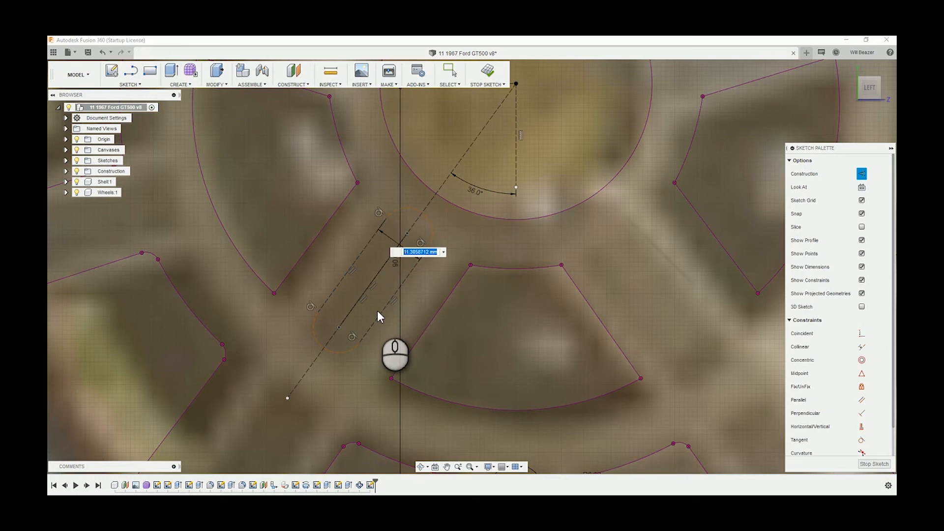
pyautogui.write('12')
pyautogui.press('Return')
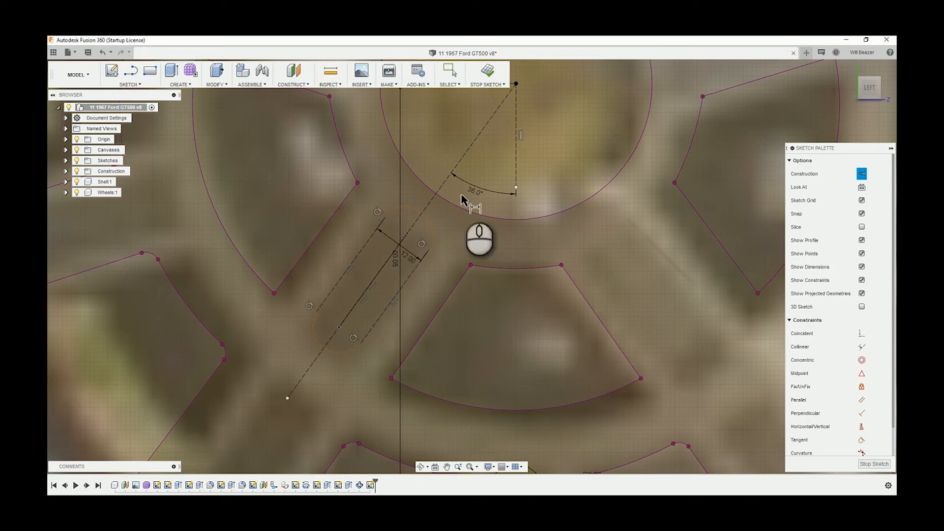
# - Try to dimension the diagonal slot's end arc nearest the hub
pyautogui.click(445, 235)
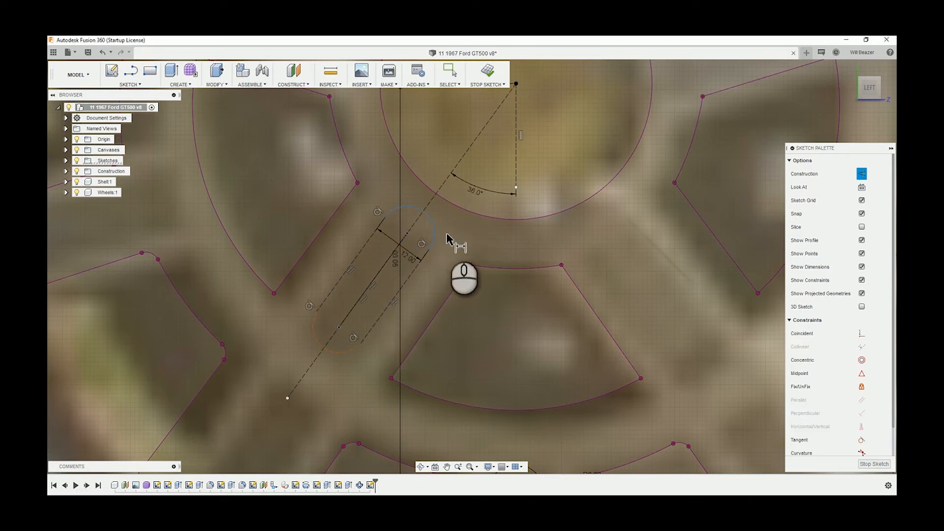
pyautogui.click(460, 264)
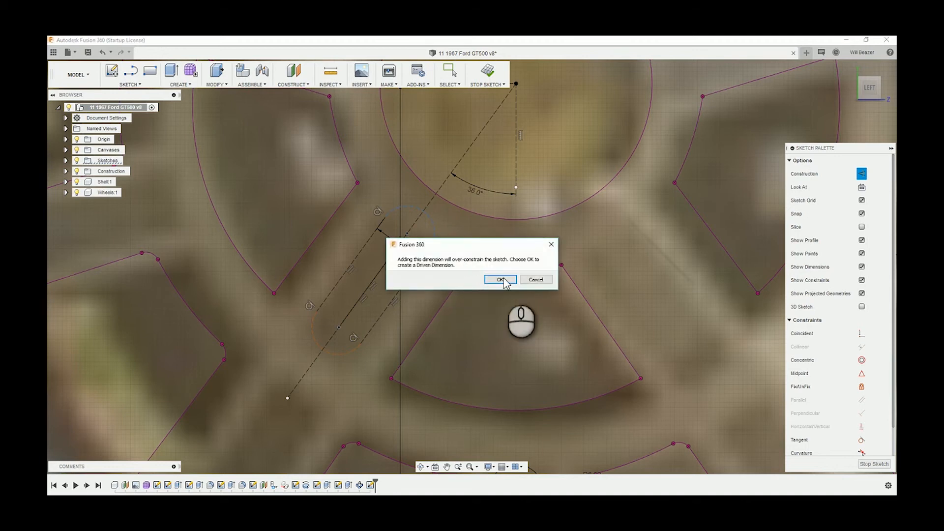
pyautogui.click(537, 279)
pyautogui.scroll(2, 430, 236)
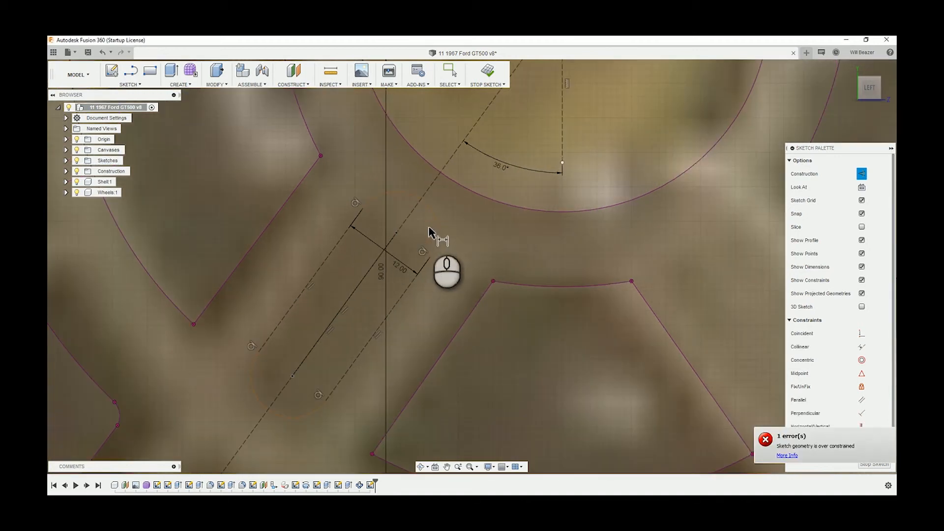
pyautogui.press('Escape')
# - Convert the diagonal slot's two end arcs and two straight sides from construction to regular sketch geometry
pyautogui.click(436, 235)
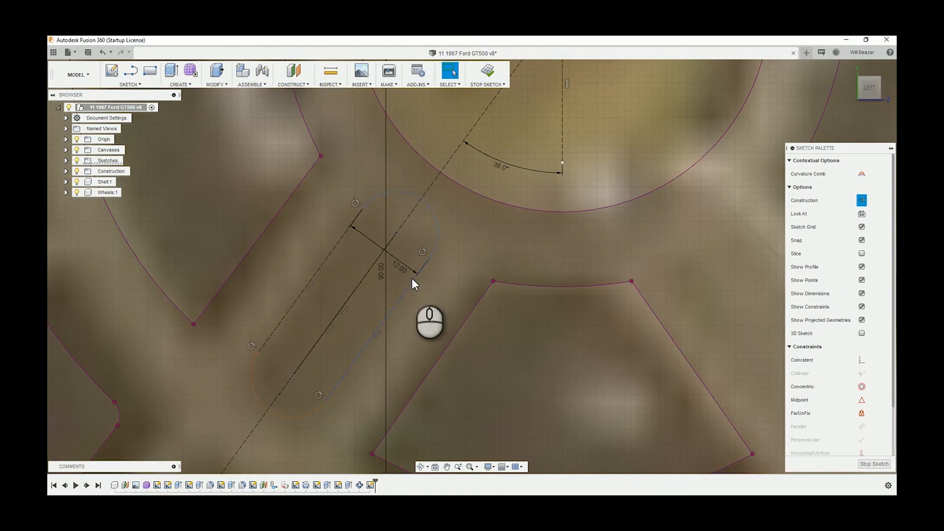
pyautogui.keyDown('ctrl'); pyautogui.click(412, 278); pyautogui.keyUp('ctrl')
pyautogui.keyDown('ctrl'); pyautogui.click(293, 418); pyautogui.keyUp('ctrl')
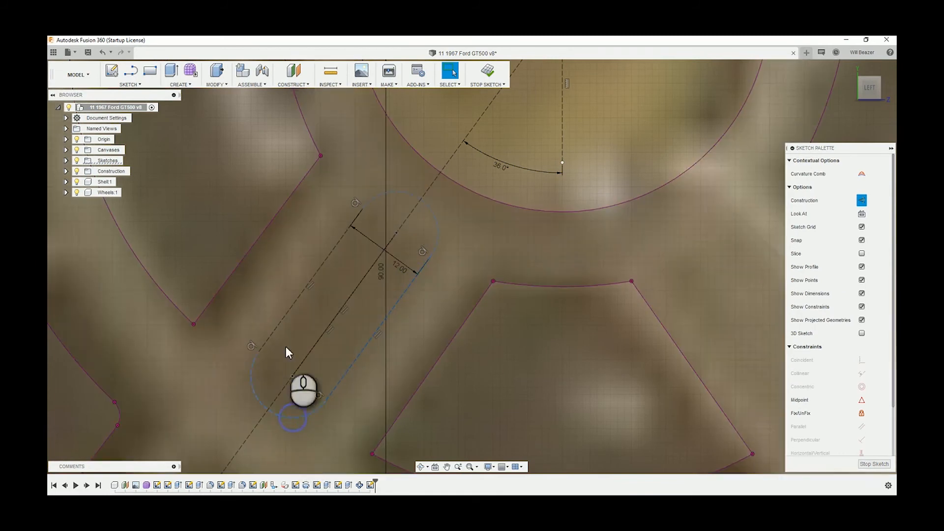
pyautogui.keyDown('ctrl'); pyautogui.click(279, 324); pyautogui.keyUp('ctrl')
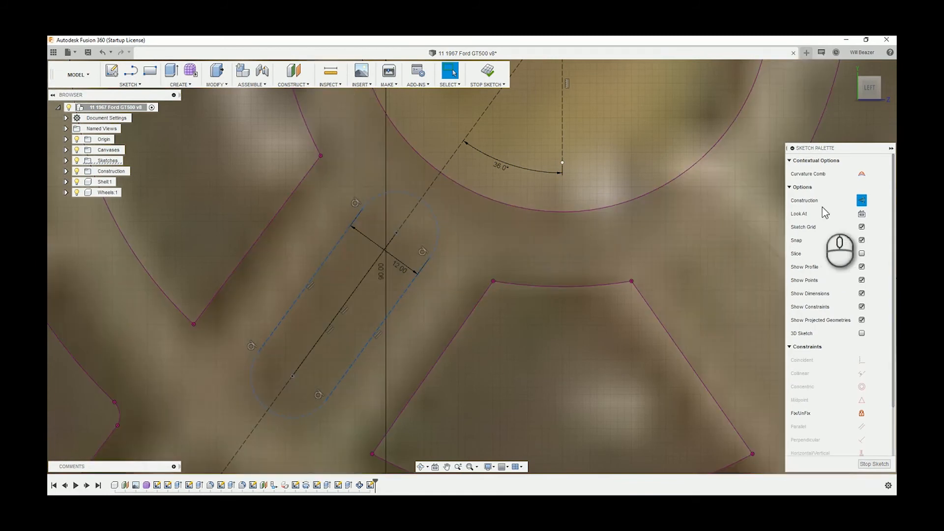
pyautogui.click(861, 200)
pyautogui.click(481, 257)
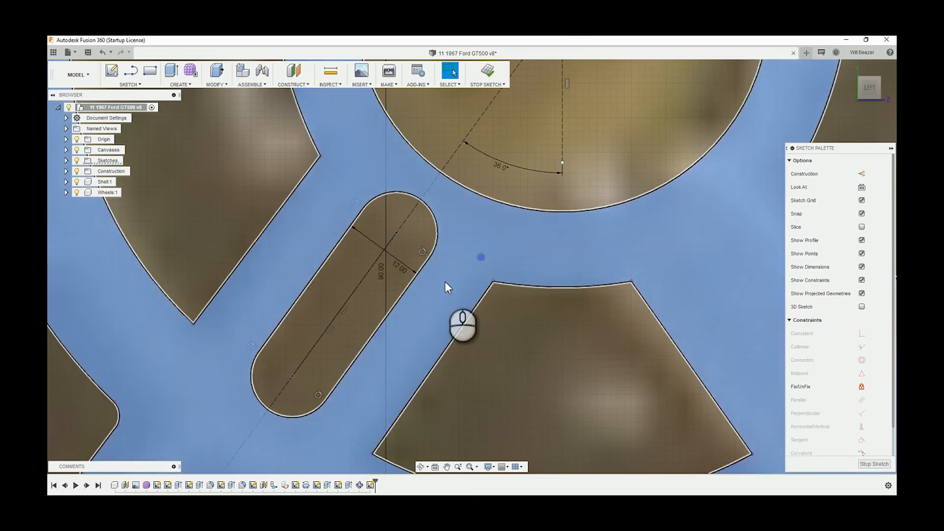
# - Dimension the length of the diagonal slot's straight side at 20 mm
pyautogui.scroll(-5, 479, 182)
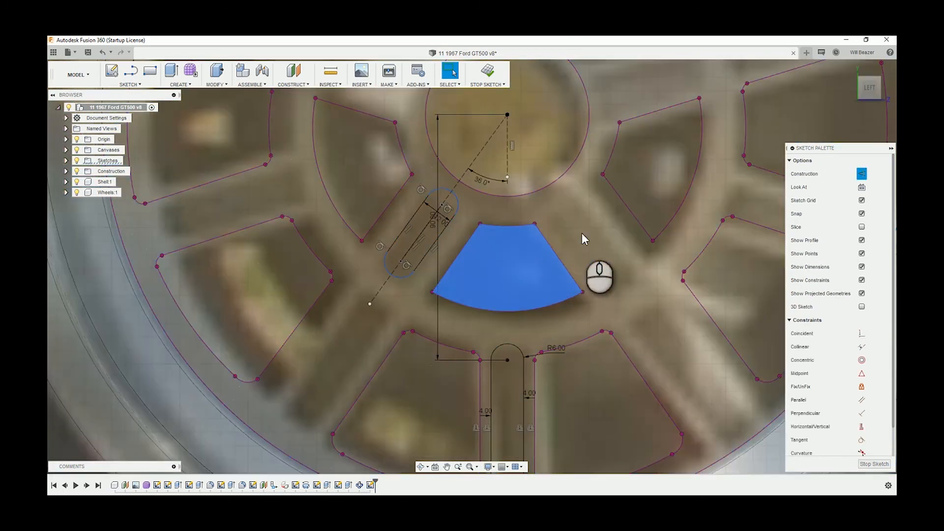
pyautogui.scroll(4, 452, 200)
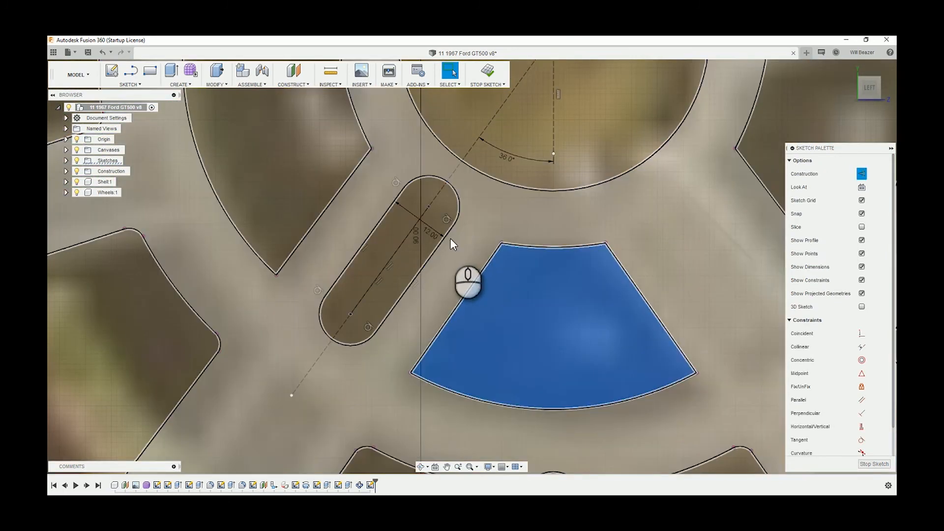
pyautogui.press('d')
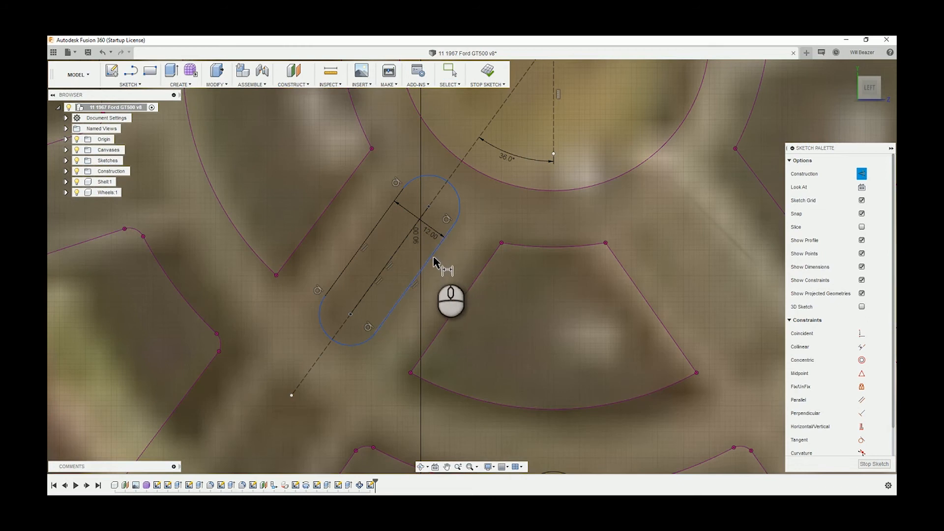
pyautogui.click(433, 260)
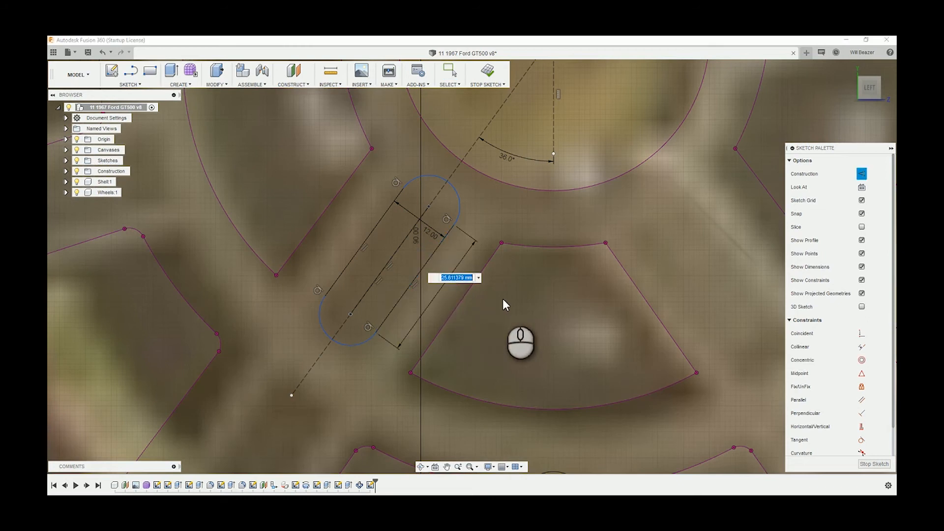
pyautogui.scroll(-2, 556, 245)
pyautogui.scroll(-2, 557, 243)
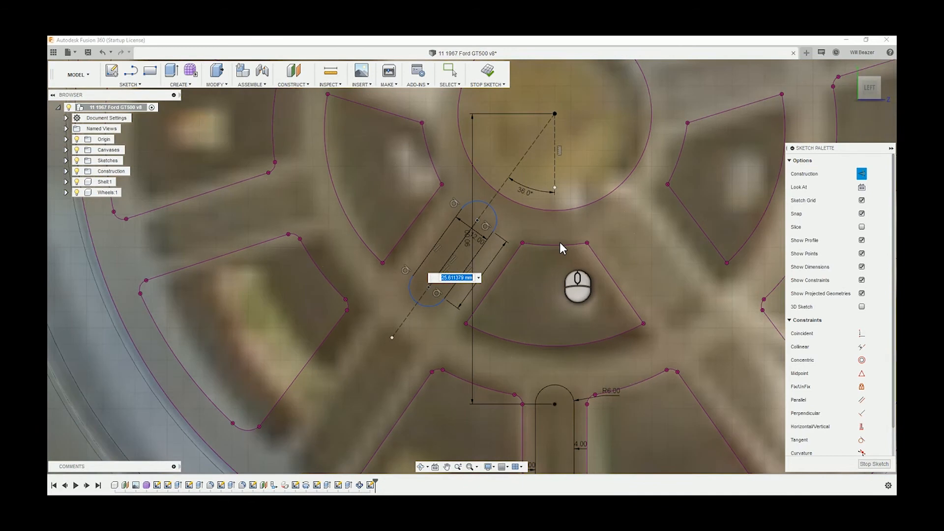
pyautogui.write('20')
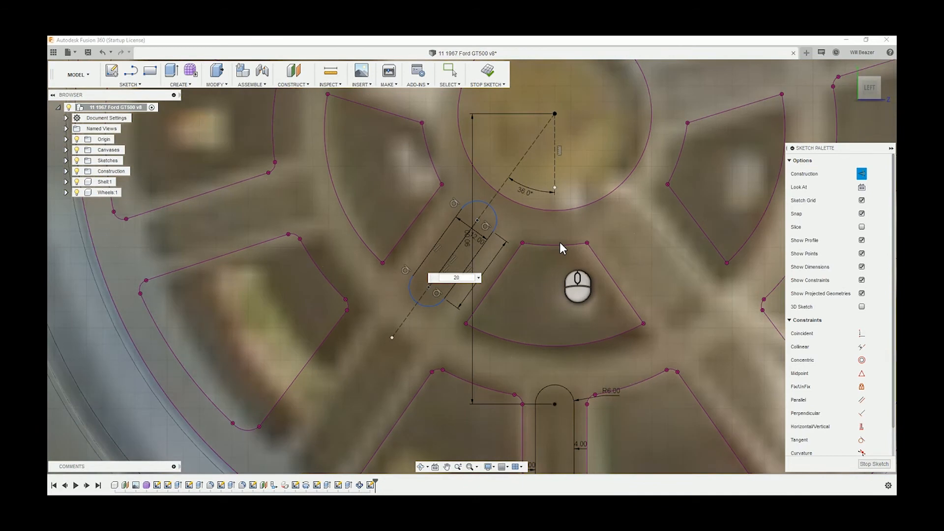
pyautogui.press('Return')
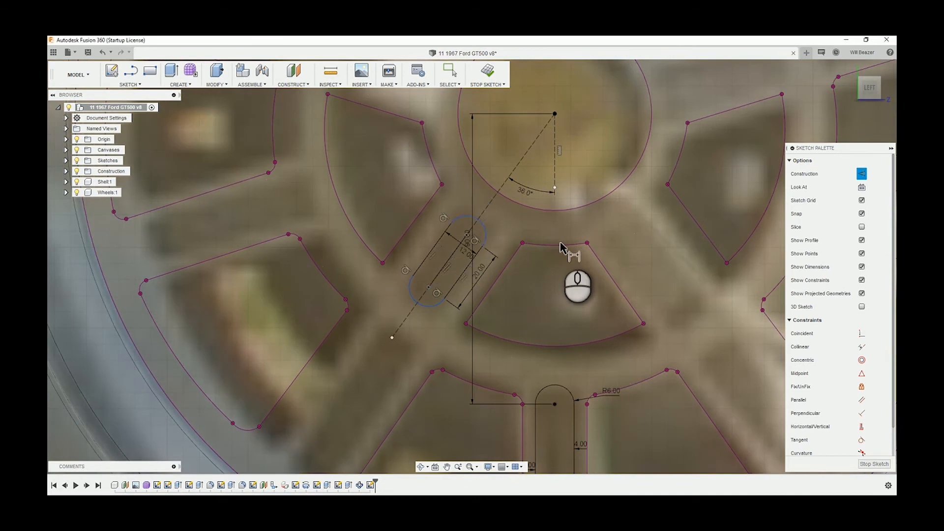
pyautogui.scroll(2, 336, 129)
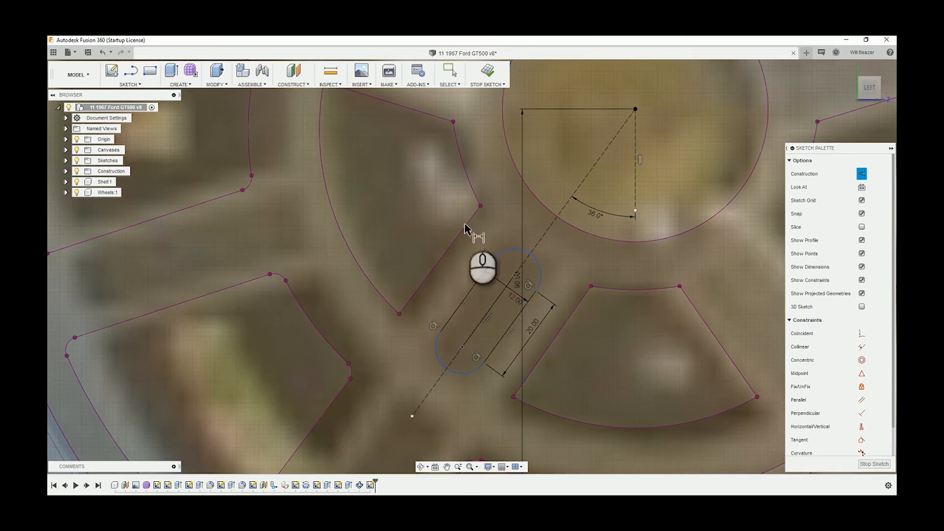
# - Slide the diagonal slot slightly toward the hub along its construction line, using the arc center nearest the hub
pyautogui.click(453, 83)
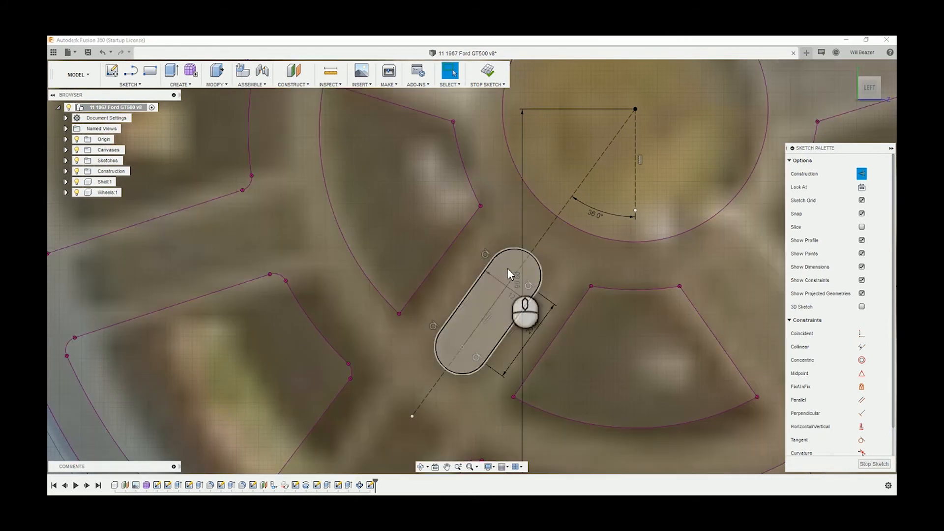
pyautogui.click(515, 276)
pyautogui.moveTo(516, 276); pyautogui.dragTo(520, 267)
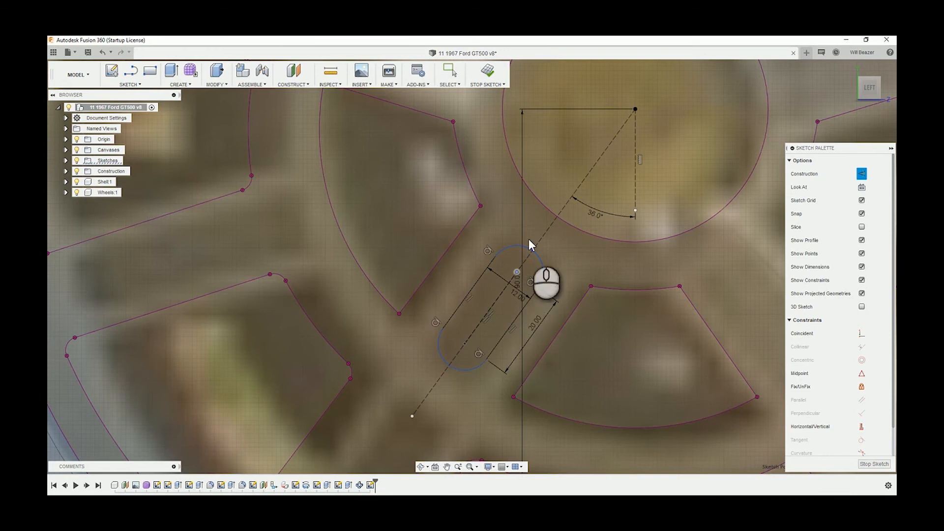
# - Dimension the vertical distance from the hub center to the diagonal slot's nearest arc center at 36 mm
pyautogui.scroll(2, 527, 250)
pyautogui.scroll(-3, 541, 246)
pyautogui.press('d')
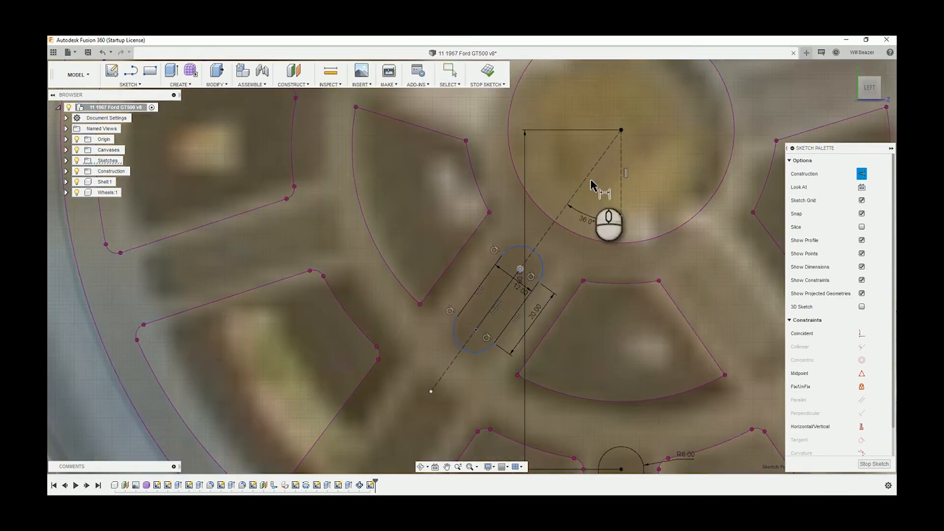
pyautogui.click(620, 130)
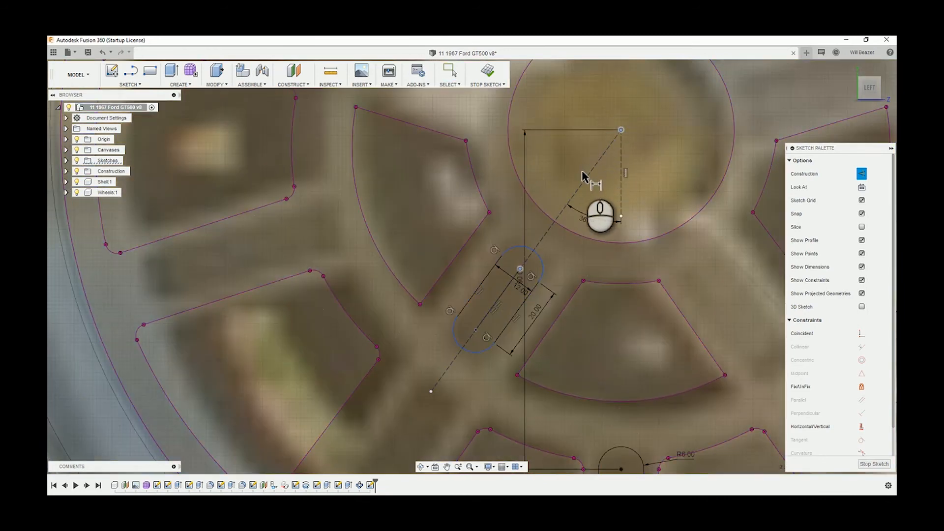
pyautogui.click(579, 178)
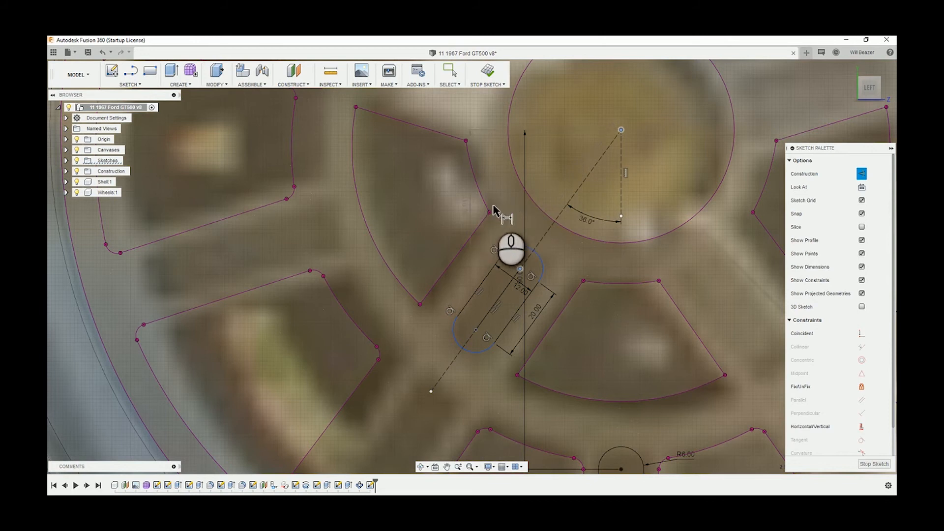
pyautogui.click(503, 203)
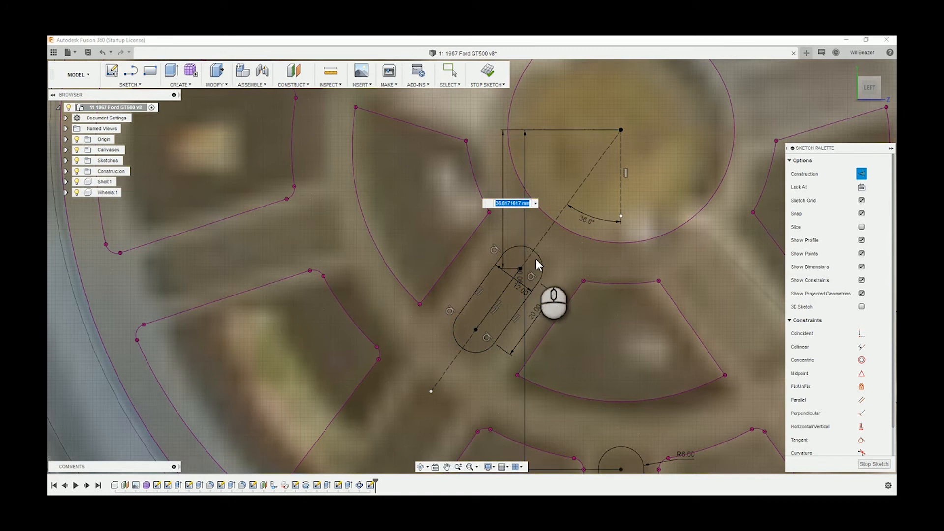
pyautogui.press('Return')
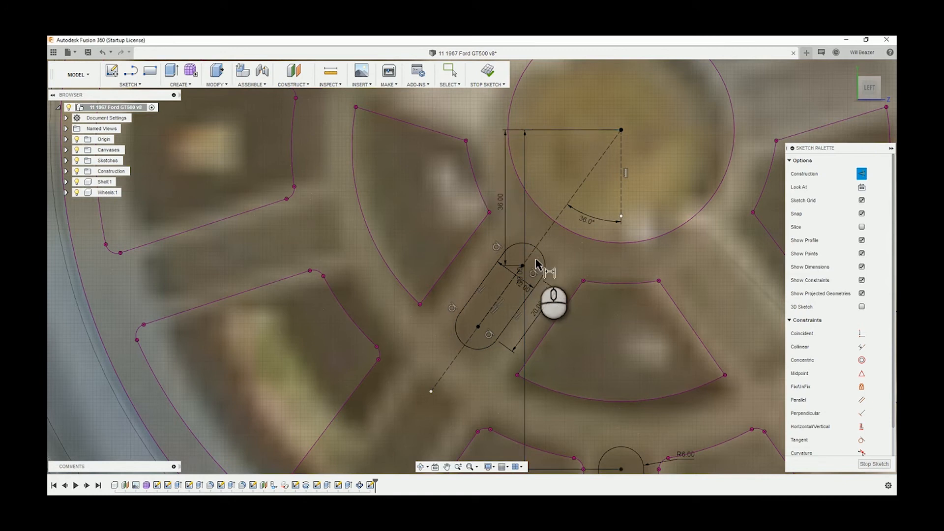
pyautogui.scroll(-4, 535, 264)
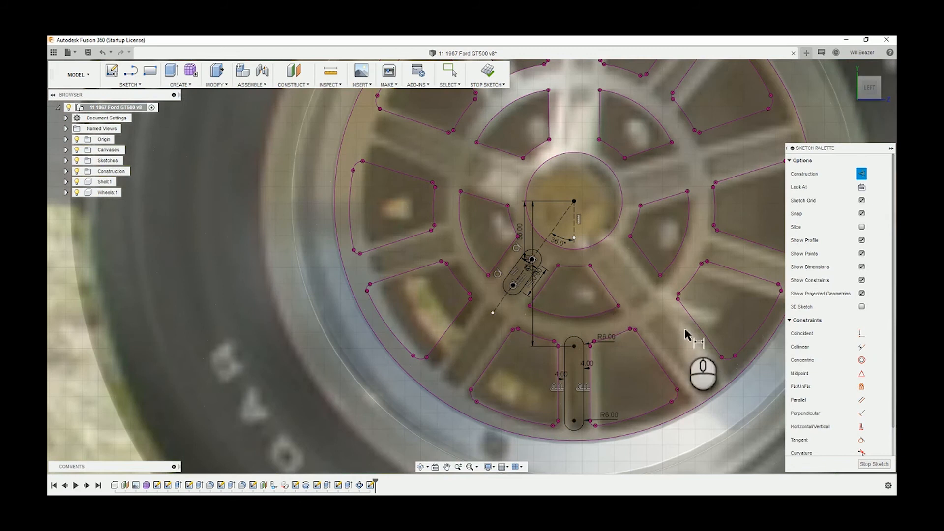
pyautogui.scroll(-1, 641, 377)
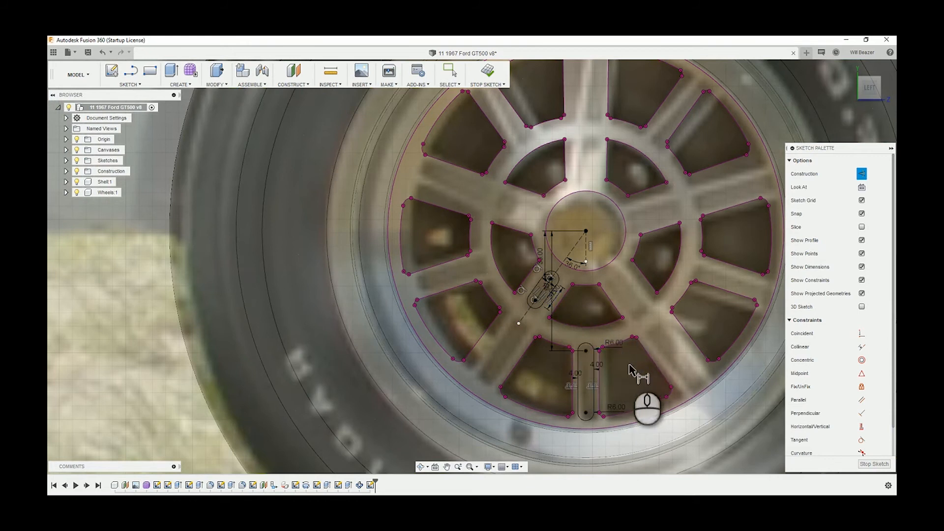
pyautogui.scroll(3, 621, 366)
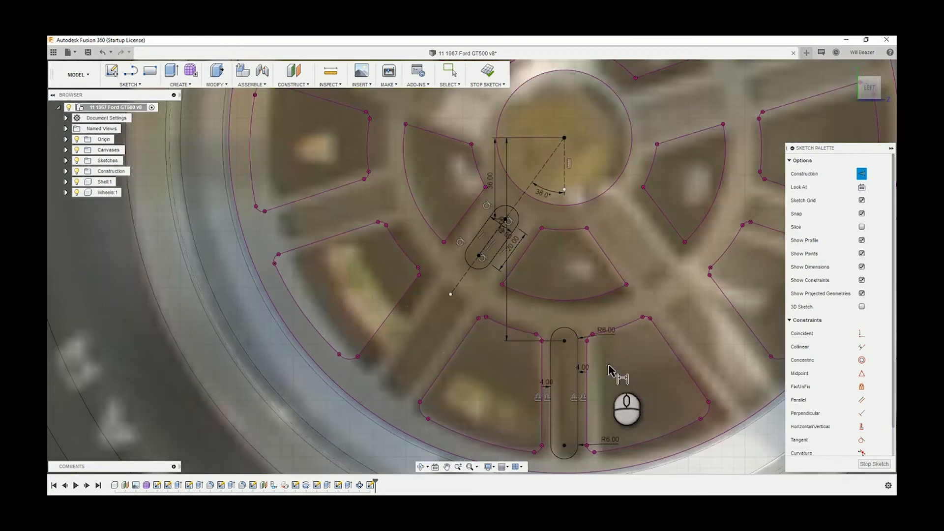
pyautogui.click(604, 332)
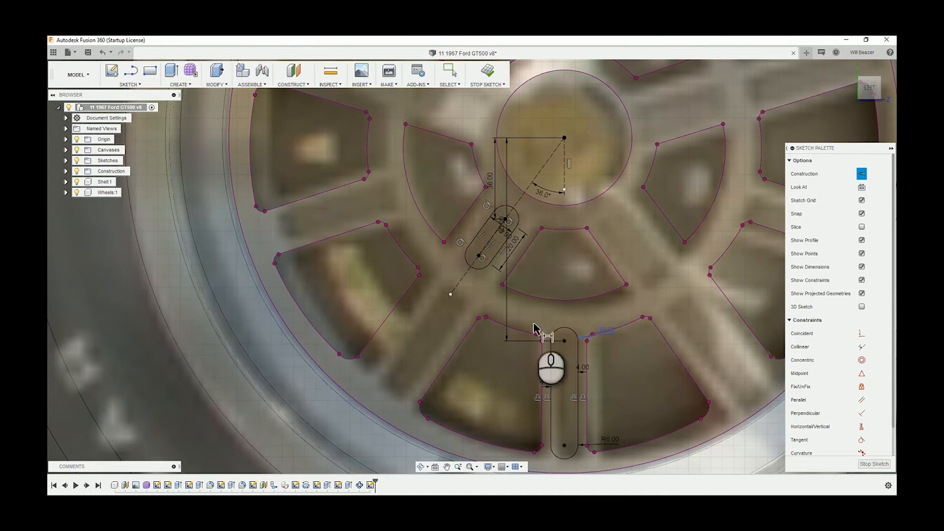
# - Begin extruding the vertical and diagonal slot profiles together, with the start set to From Object
pyautogui.scroll(-2, 517, 328)
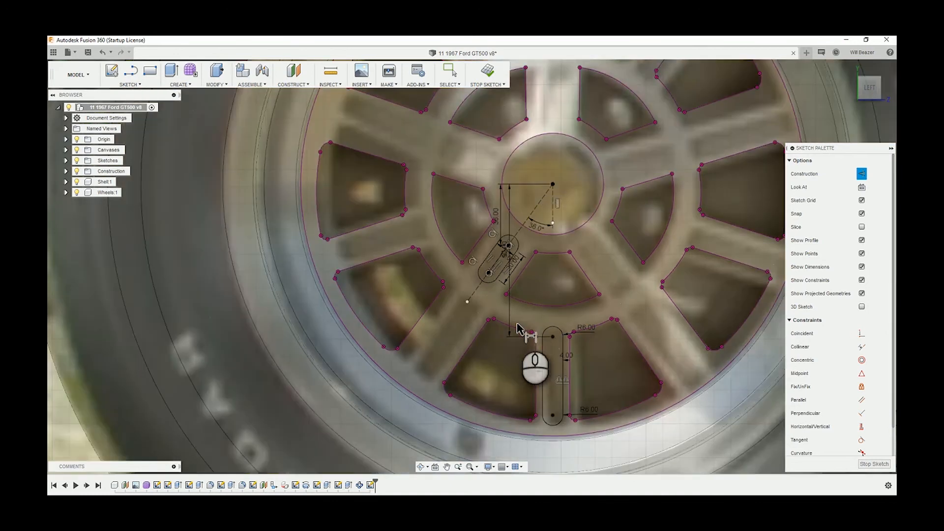
pyautogui.scroll(-2, 531, 290)
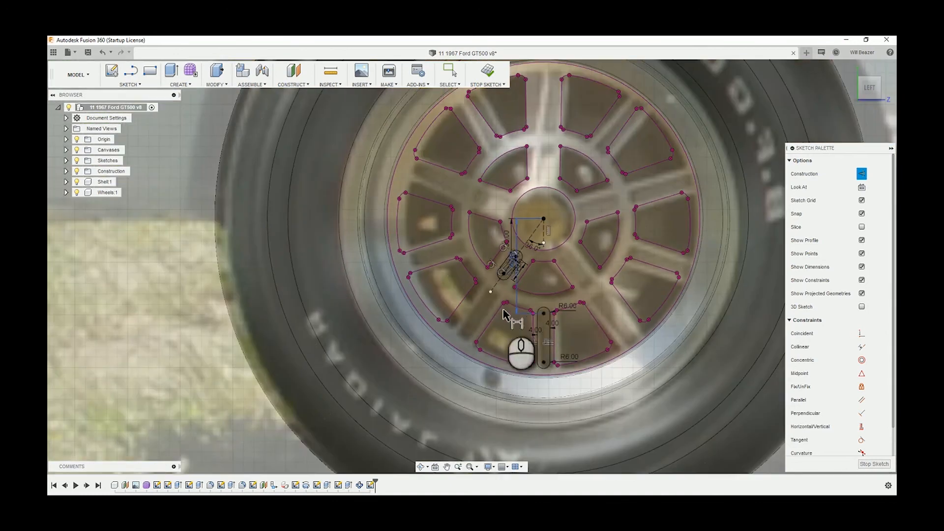
pyautogui.click(171, 70)
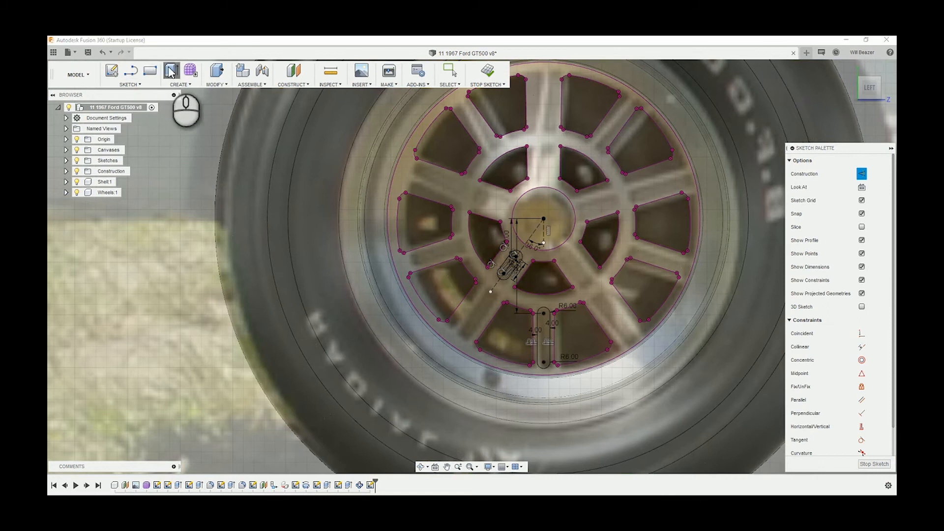
pyautogui.click(544, 349)
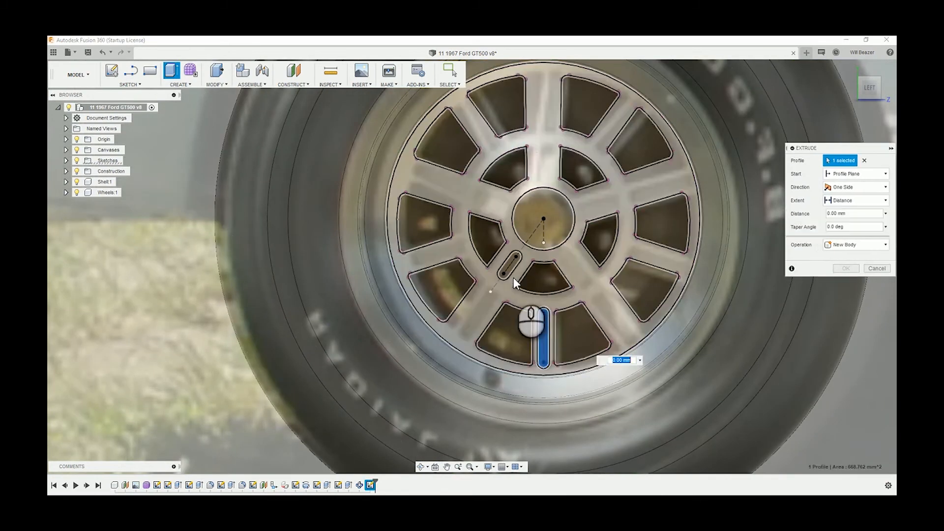
pyautogui.click(511, 268)
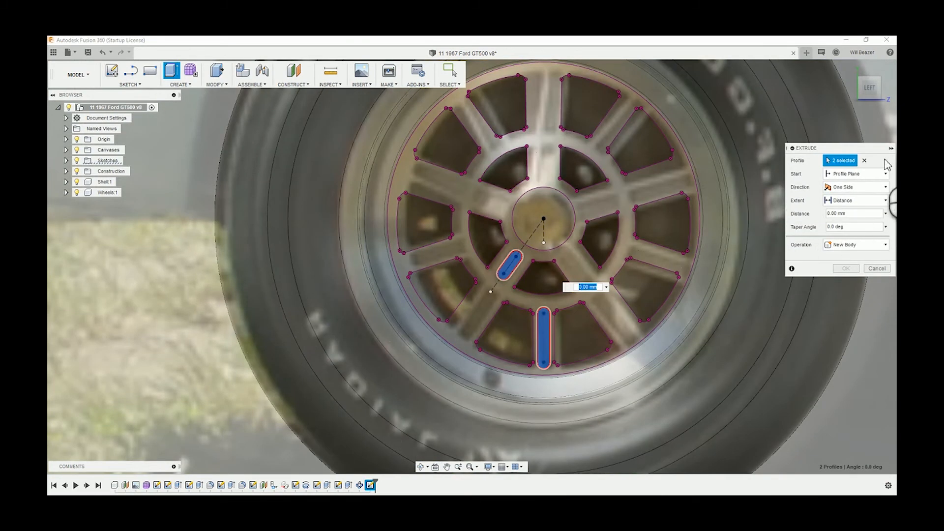
pyautogui.click(868, 176)
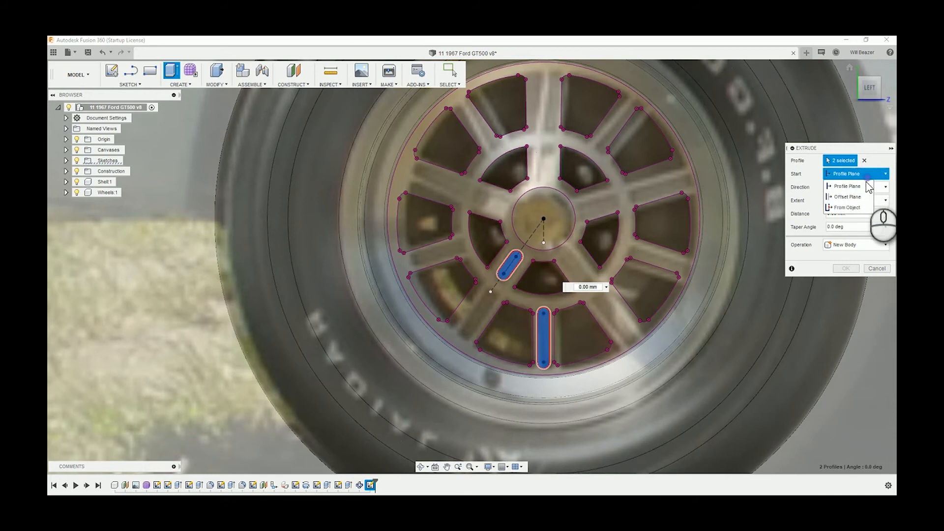
pyautogui.click(857, 208)
# - Hide the Shell component so the wheel's face is accessible for the extrusion
pyautogui.scroll(-3, 279, 241)
pyautogui.scroll(-3, 279, 242)
pyautogui.moveTo(279, 240)
pyautogui.keyDown('shift'); pyautogui.mouseDown(button='middle')
pyautogui.moveTo(312, 251)
pyautogui.moveTo(274, 248)
pyautogui.mouseUp(button='middle'); pyautogui.keyUp('shift')
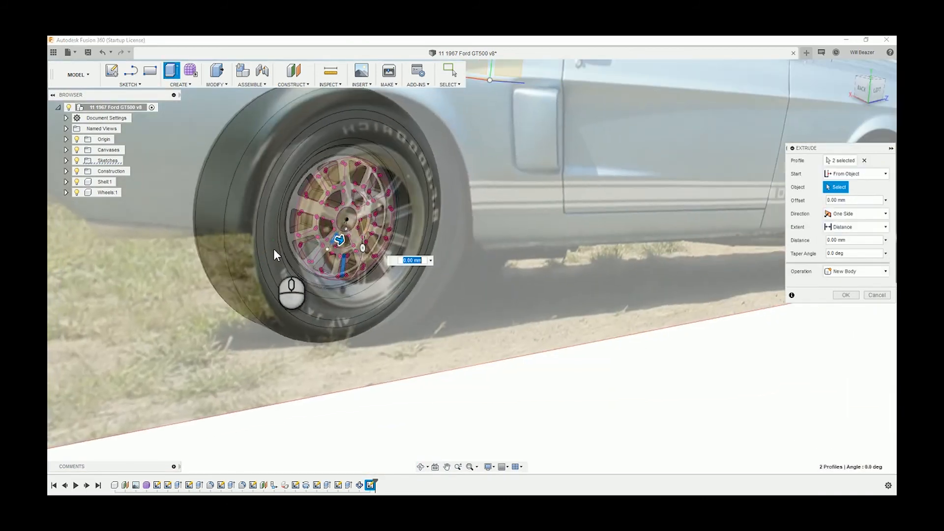
pyautogui.click(67, 182)
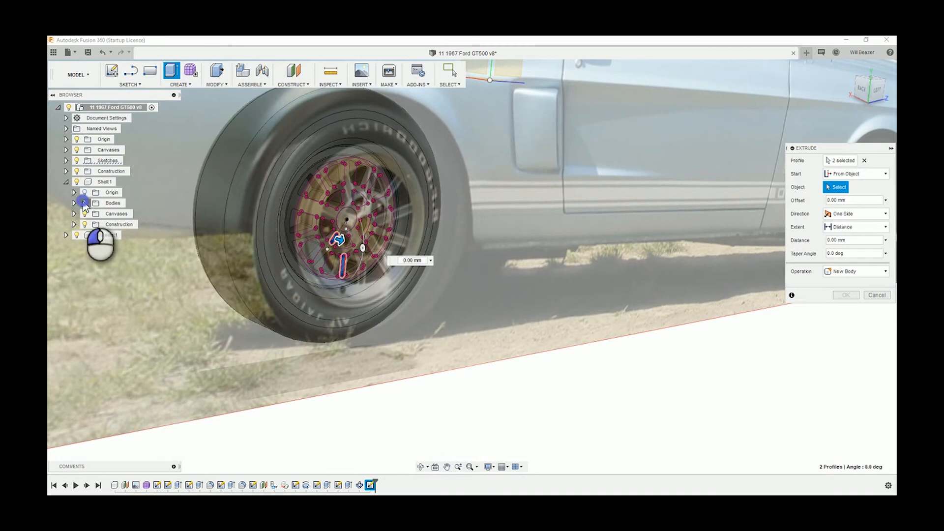
pyautogui.keyDown('shift'); pyautogui.moveTo(84, 206); pyautogui.dragTo(249, 185, button='middle'); pyautogui.keyUp('shift')
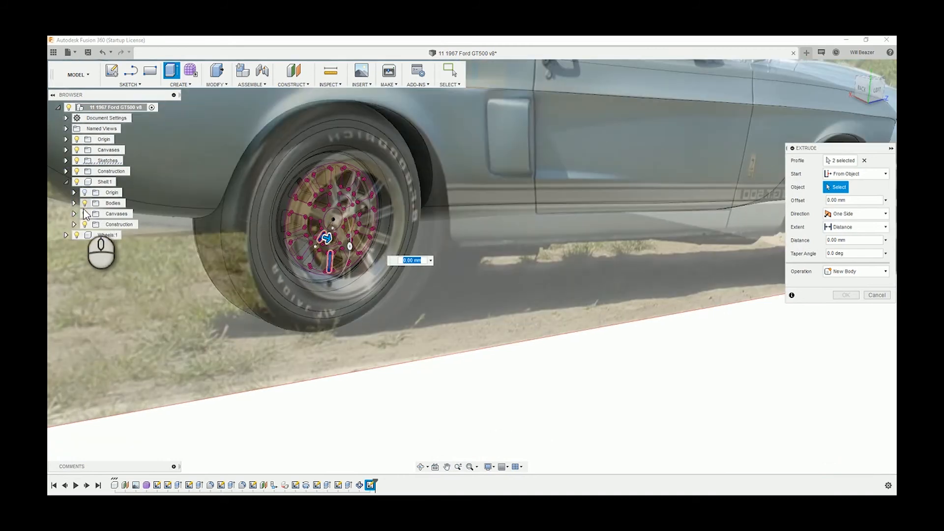
pyautogui.click(77, 182)
# - Choose the wheel's front spoke face as the extrusion's start object and switch to the Back view
pyautogui.scroll(5, 325, 229)
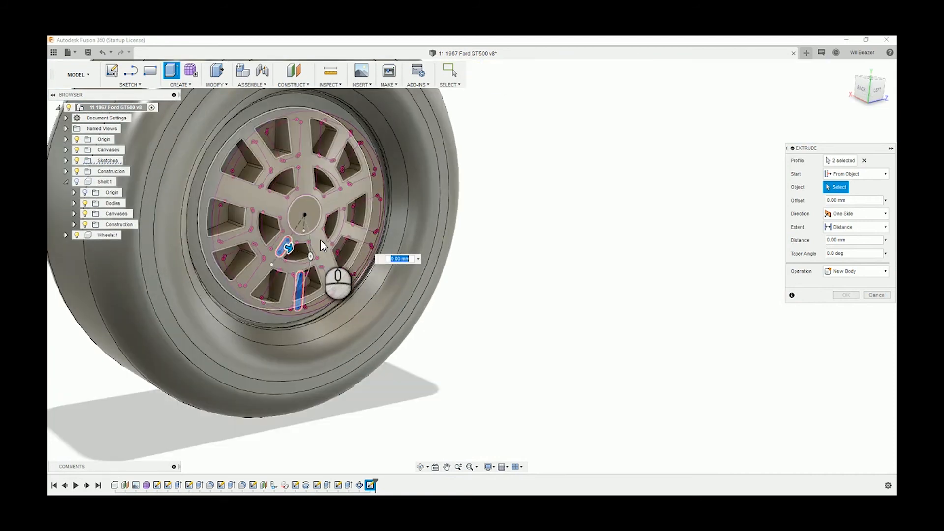
pyautogui.click(320, 239)
pyautogui.keyDown('shift'); pyautogui.moveTo(427, 391); pyautogui.dragTo(479, 378, button='middle'); pyautogui.keyUp('shift')
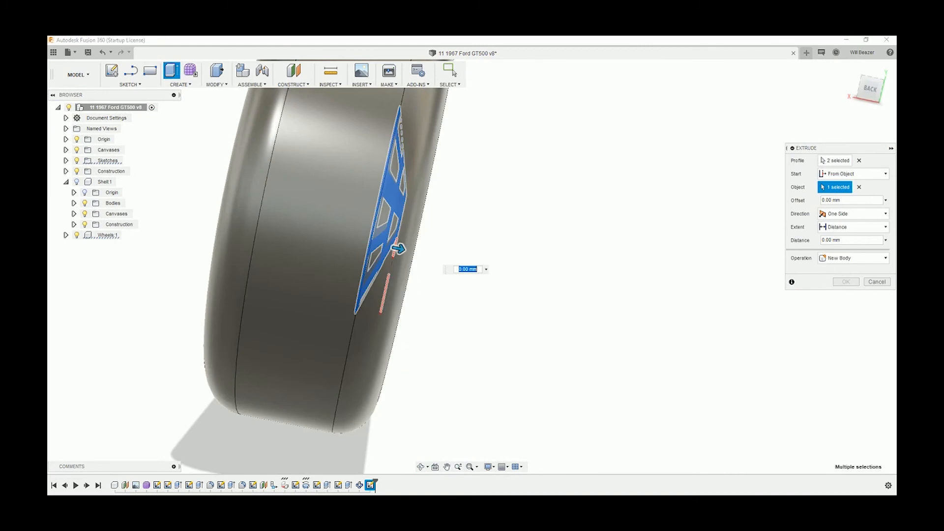
pyautogui.click(870, 91)
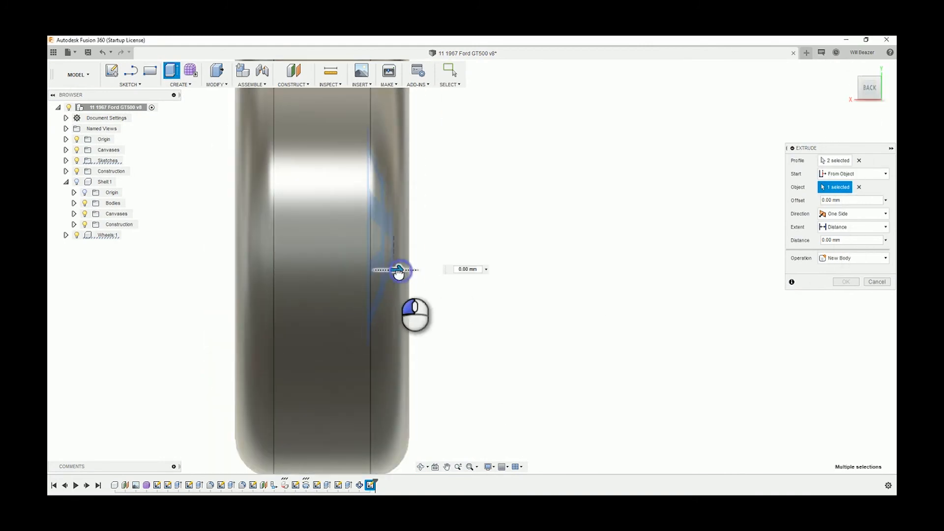
# - Cut the vertical and diagonal slot profiles into the wheel with an extrude distance of -10 mm
pyautogui.moveTo(399, 273); pyautogui.dragTo(375, 273)
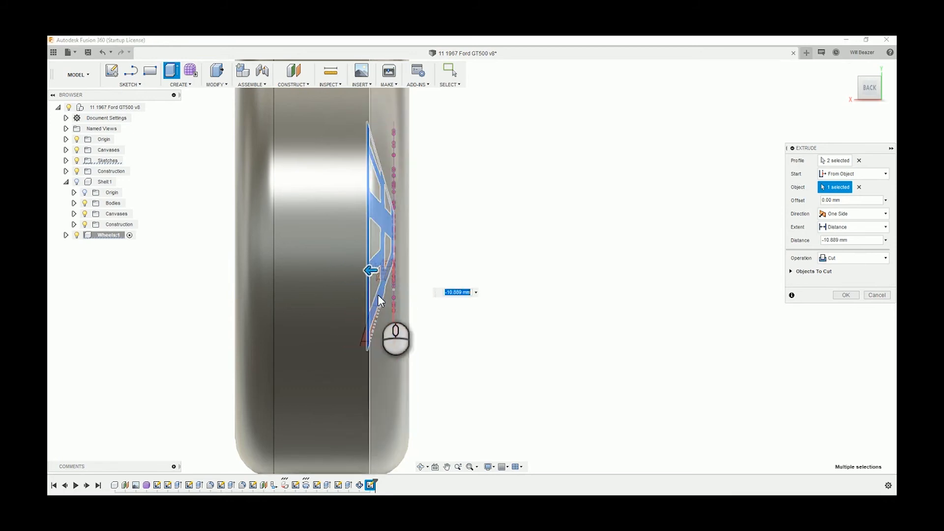
pyautogui.write('-10')
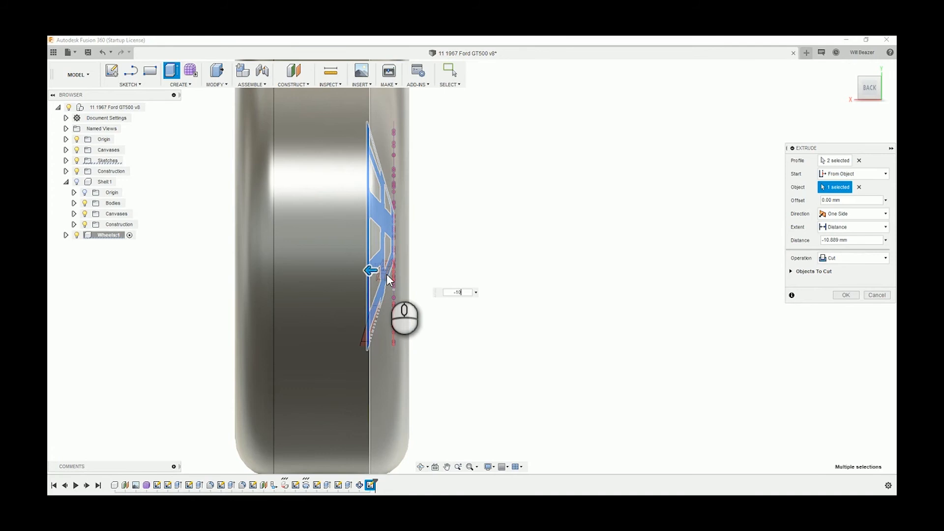
pyautogui.keyDown('shift'); pyautogui.moveTo(563, 333); pyautogui.dragTo(453, 330, button='middle'); pyautogui.keyUp('shift')
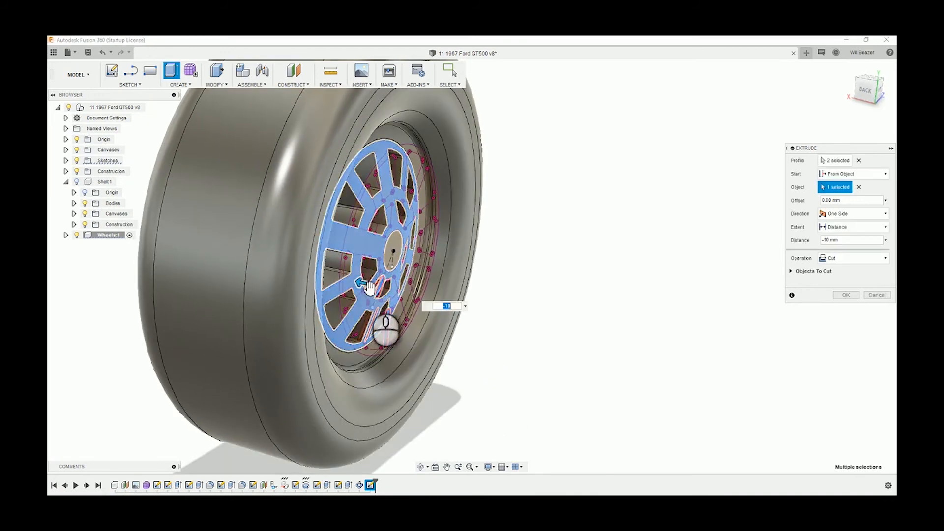
pyautogui.click(846, 295)
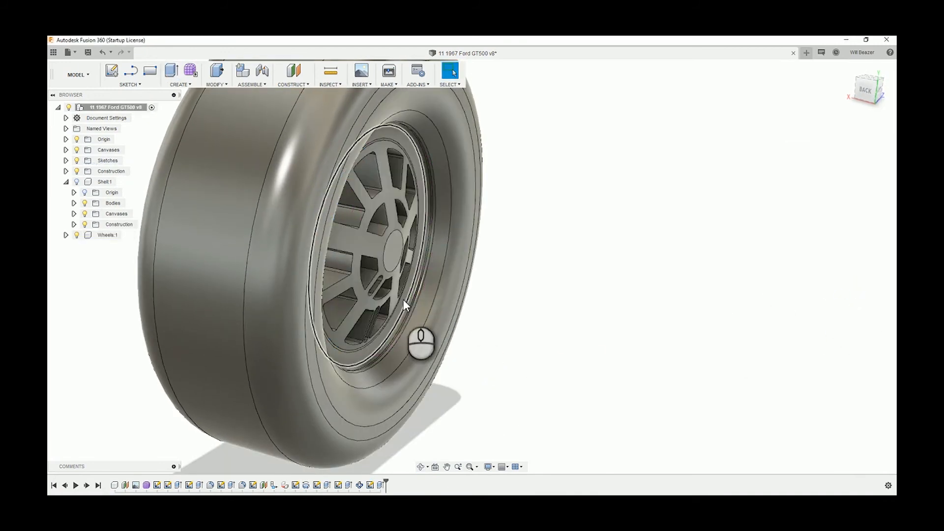
# - Inspect the two slot cuts in the wheel face and orient the model upright in the Left view
pyautogui.keyDown('shift'); pyautogui.moveTo(403, 305); pyautogui.dragTo(520, 326, button='middle'); pyautogui.keyUp('shift')
pyautogui.scroll(2, 350, 366)
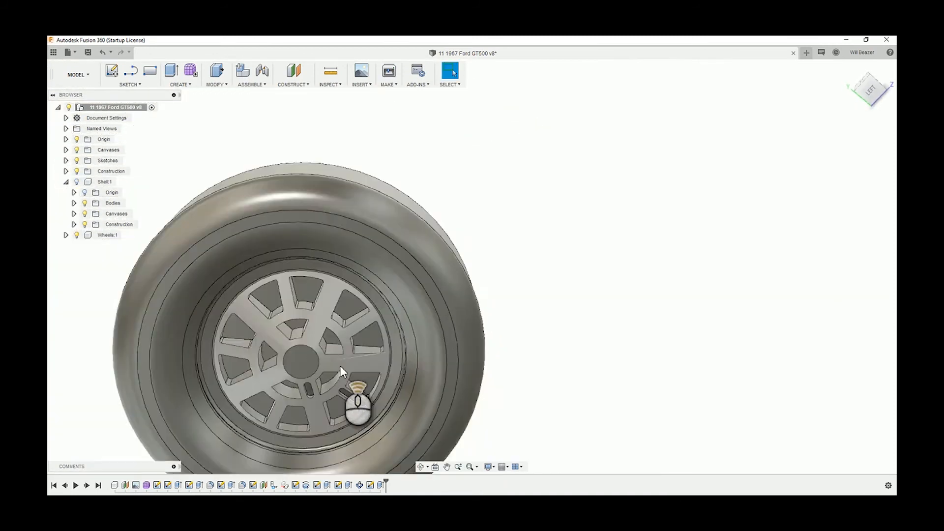
pyautogui.scroll(2, 341, 370)
pyautogui.keyDown('shift'); pyautogui.moveTo(288, 264); pyautogui.dragTo(611, 179, button='middle'); pyautogui.keyUp('shift')
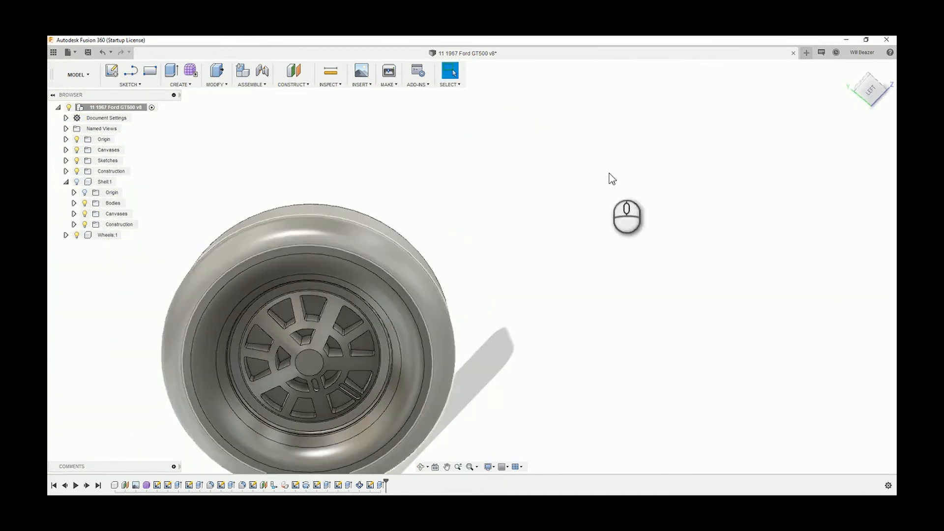
pyautogui.click(876, 96)
pyautogui.scroll(-3, 451, 386)
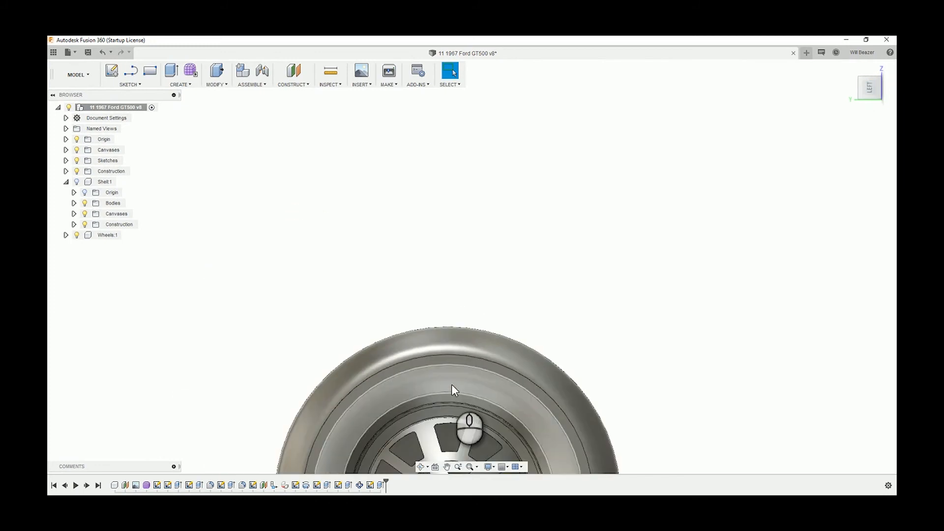
pyautogui.moveTo(457, 316); pyautogui.dragTo(462, 181, button='middle')
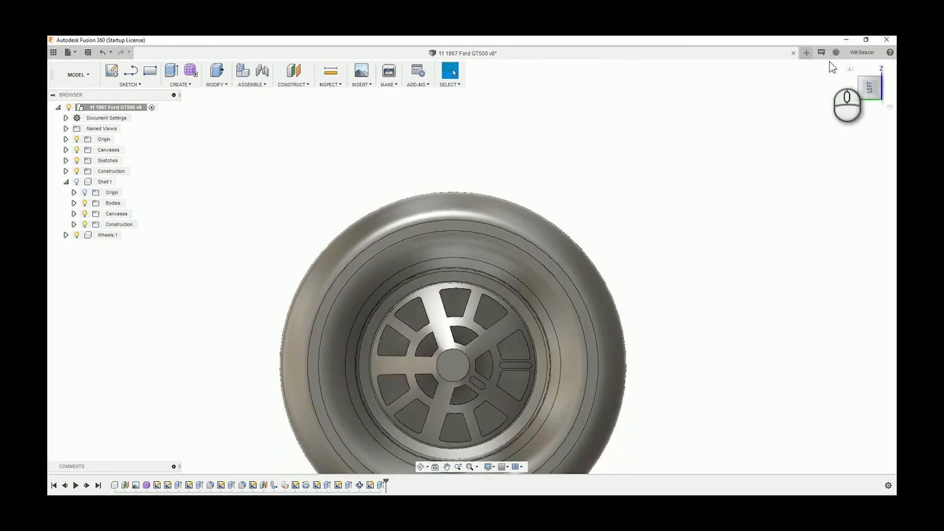
pyautogui.click(883, 71)
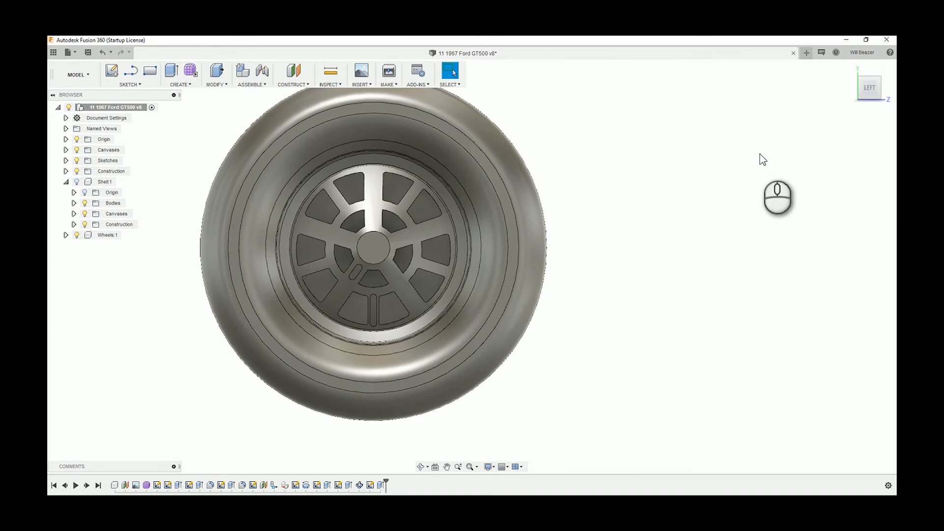
pyautogui.scroll(3, 326, 299)
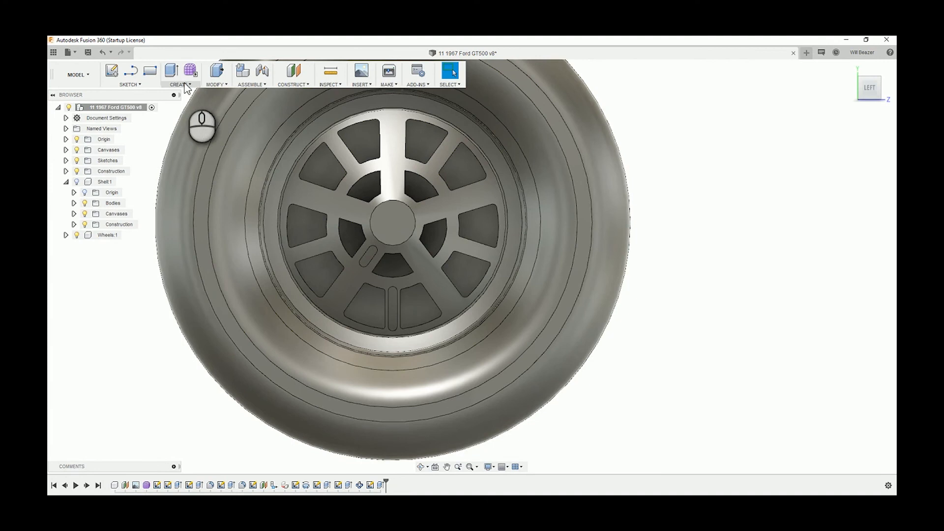
# - Begin a circular feature pattern of the two-slot cut, using the central hub as the axis
pyautogui.click(187, 85)
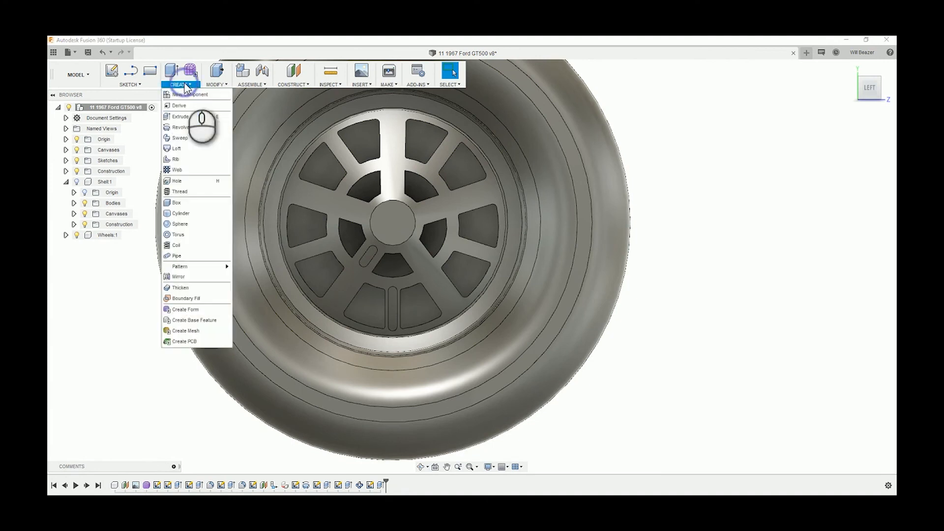
pyautogui.click(199, 265)
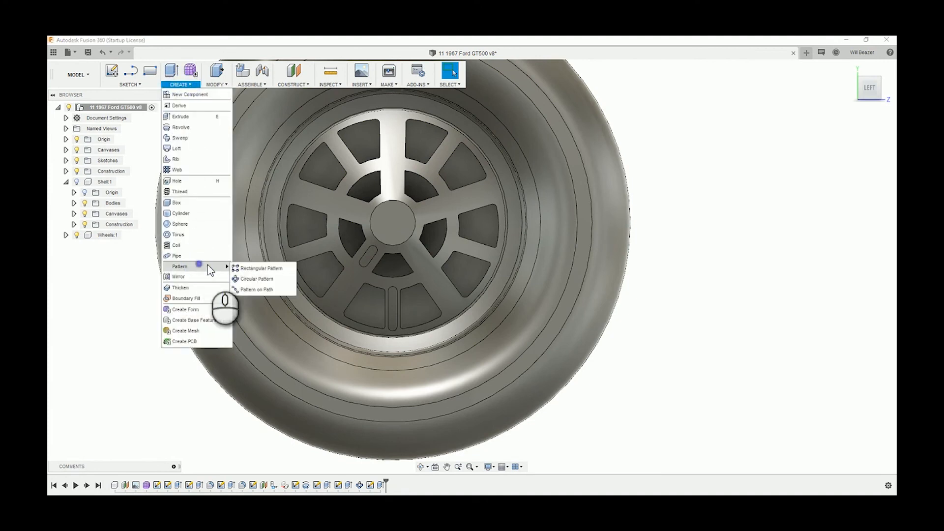
pyautogui.click(257, 278)
pyautogui.scroll(2, 408, 297)
pyautogui.scroll(1, 409, 295)
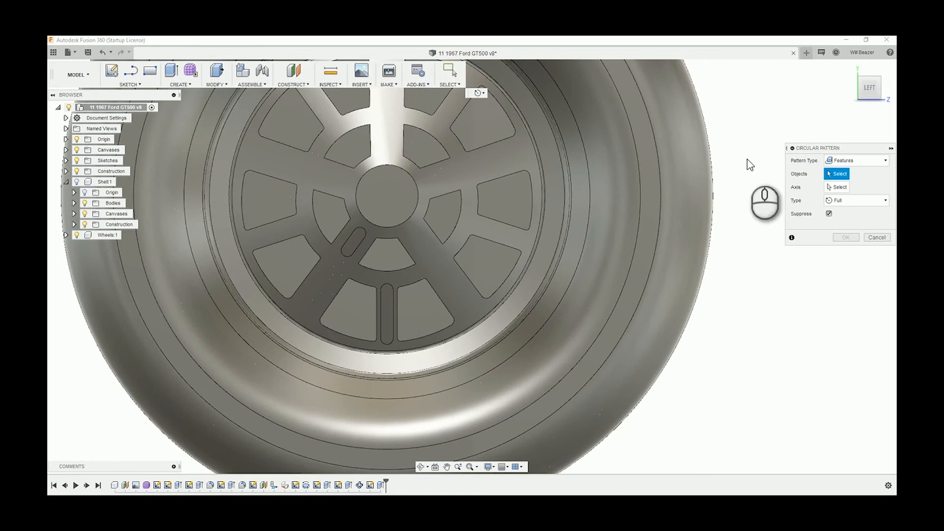
pyautogui.click(380, 485)
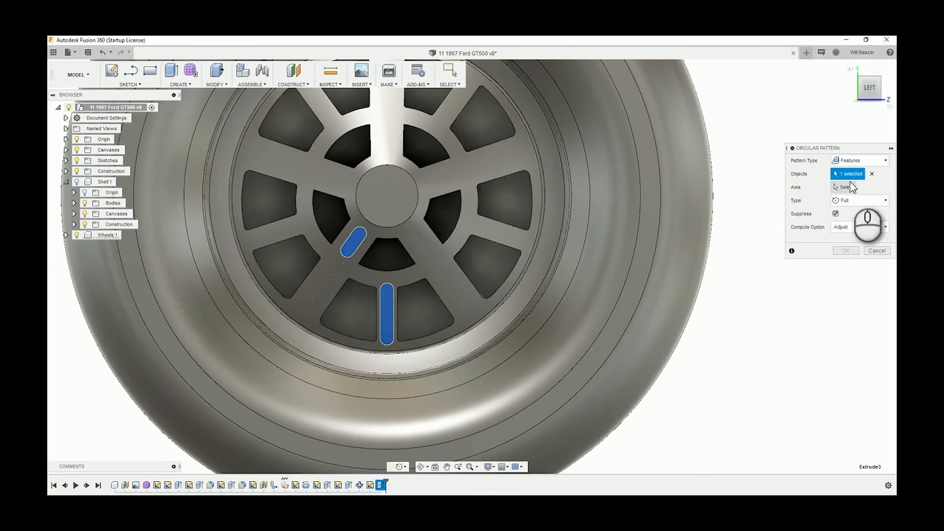
pyautogui.click(845, 187)
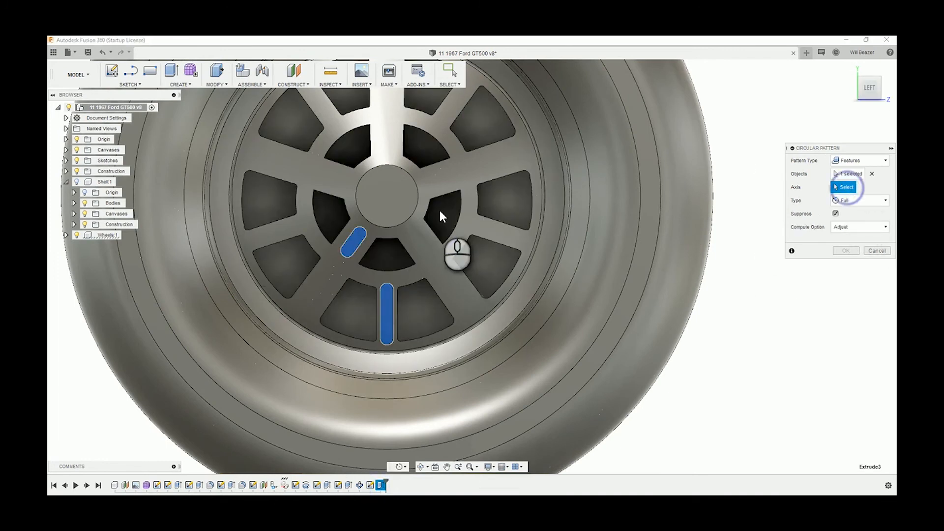
pyautogui.click(412, 217)
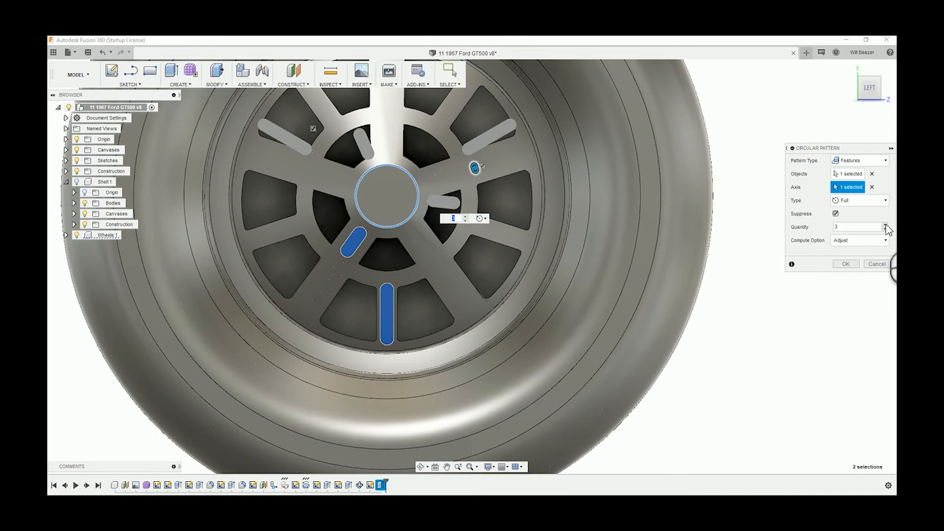
# - Try a full pattern quantity of 10 for the slots around the hub, and cancel the pattern
pyautogui.click(884, 225)
pyautogui.click(884, 224)
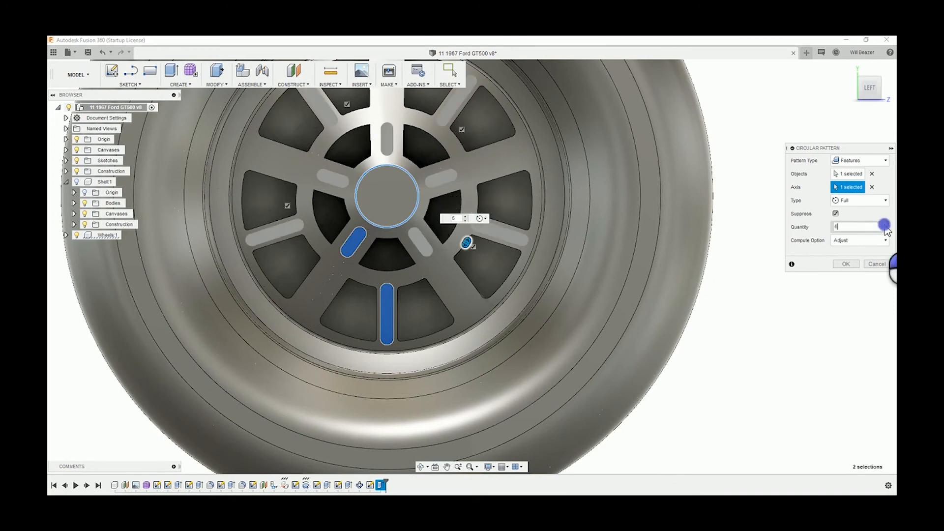
pyautogui.click(885, 224)
pyautogui.click(885, 224)
pyautogui.click(884, 225)
pyautogui.click(884, 225)
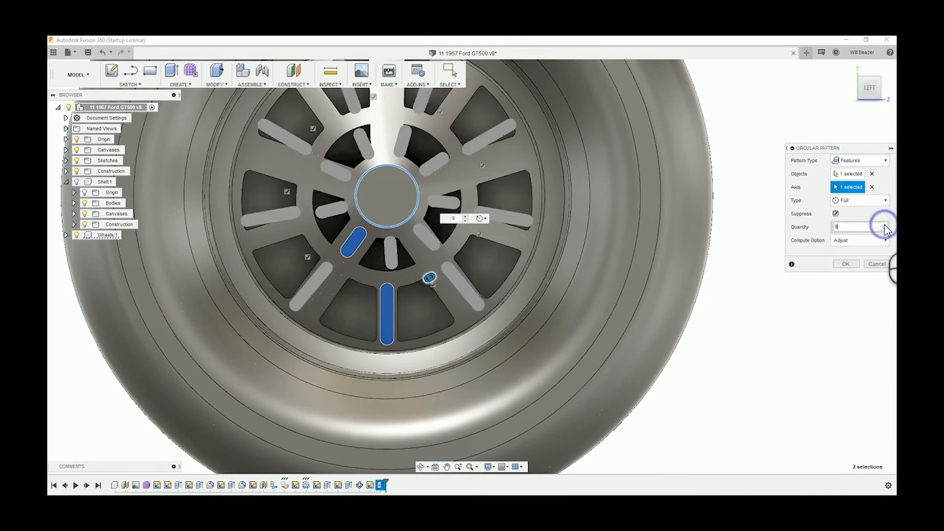
pyautogui.click(884, 225)
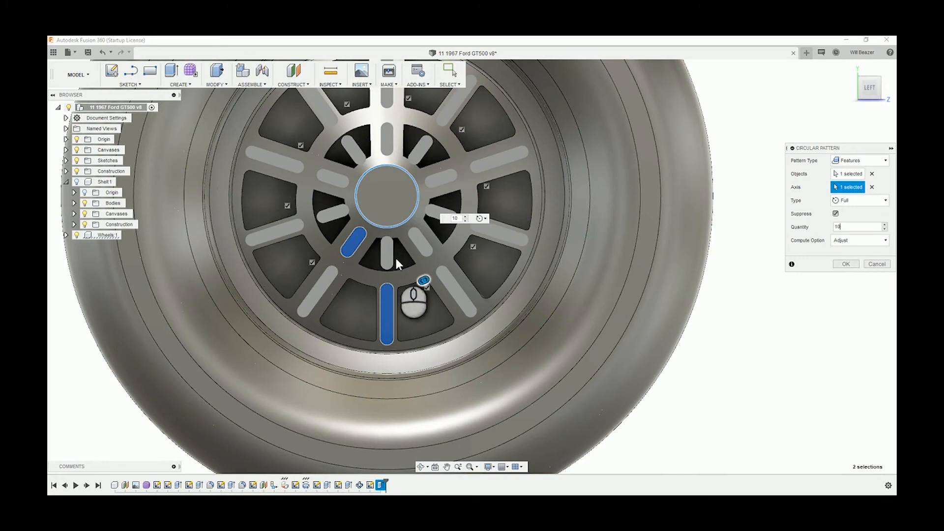
pyautogui.moveTo(423, 164); pyautogui.dragTo(432, 230, button='middle')
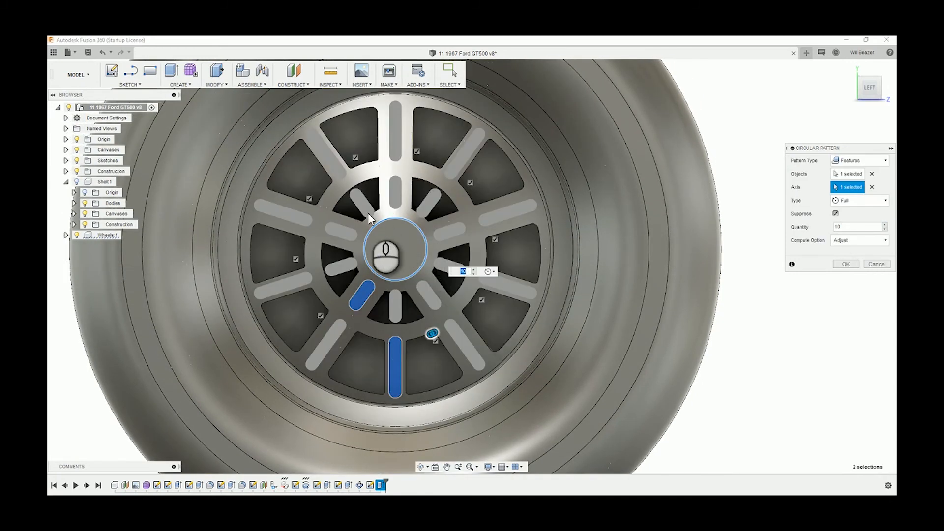
pyautogui.click(885, 265)
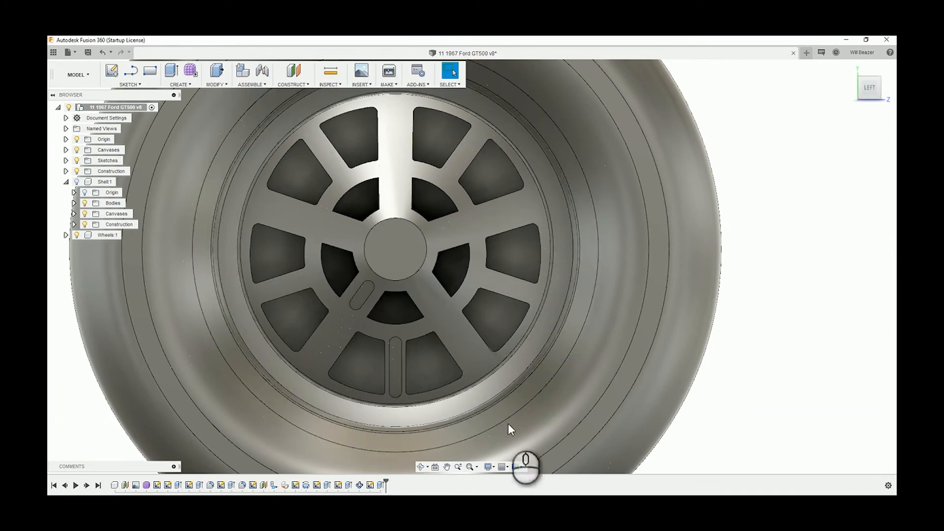
# - Edit the slot cut feature so that it uses only the vertical slot profile
pyautogui.rightClick(382, 486)
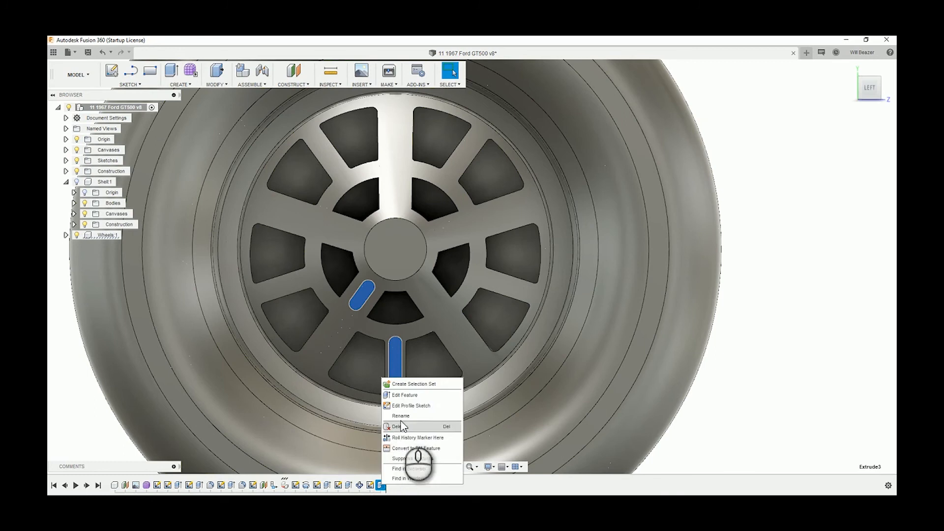
pyautogui.click(410, 399)
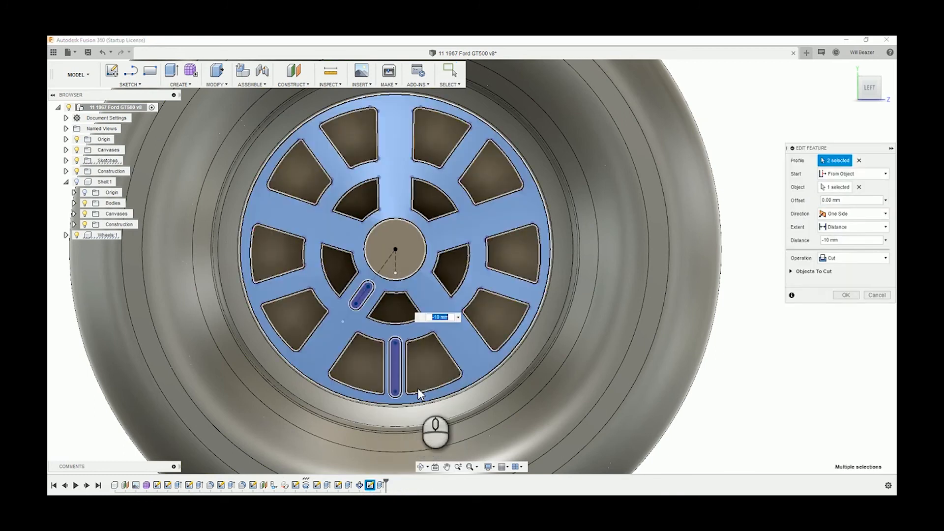
pyautogui.click(859, 160)
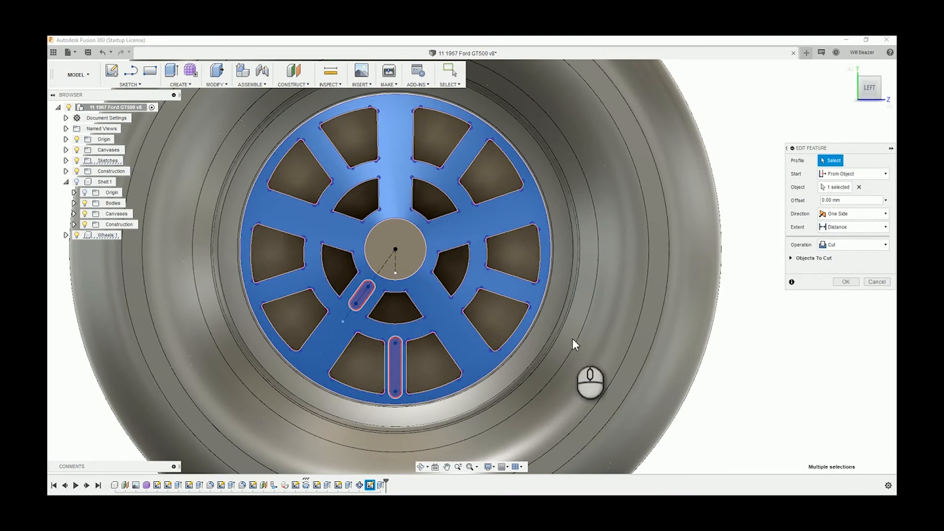
pyautogui.click(398, 370)
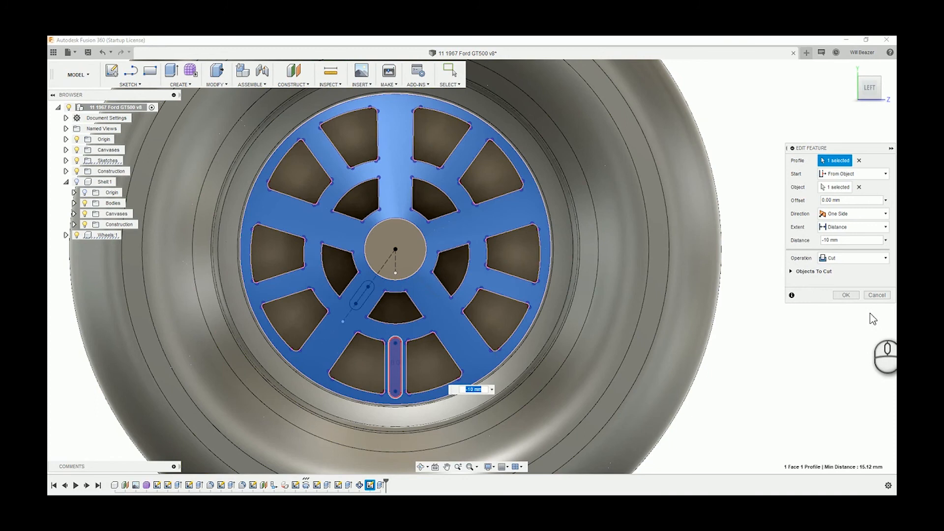
pyautogui.click(846, 295)
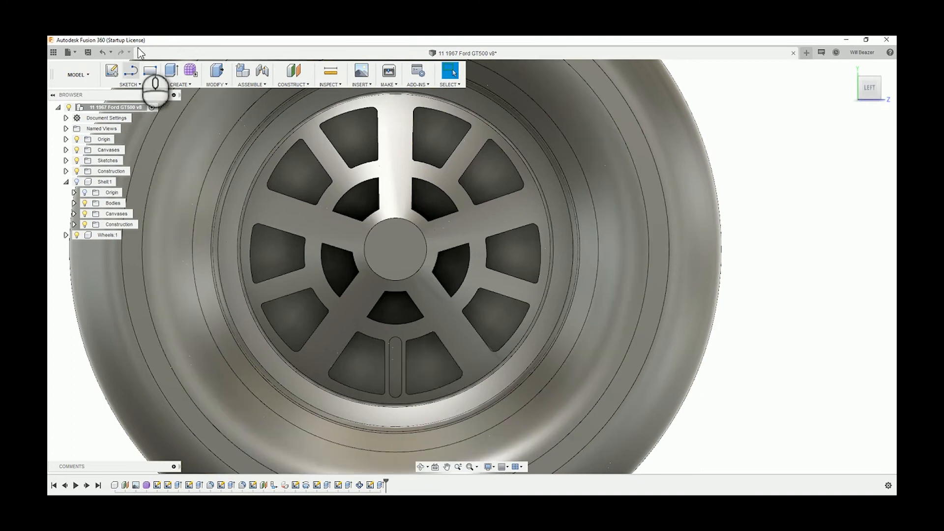
# - Begin a new extrusion, show Sketch9 and select the diagonal slot profile
pyautogui.click(170, 73)
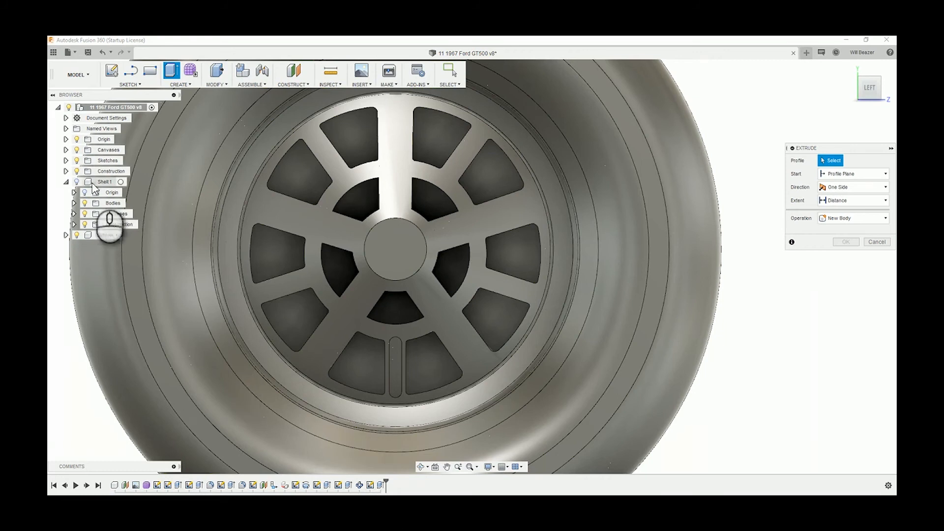
pyautogui.click(65, 160)
pyautogui.click(84, 256)
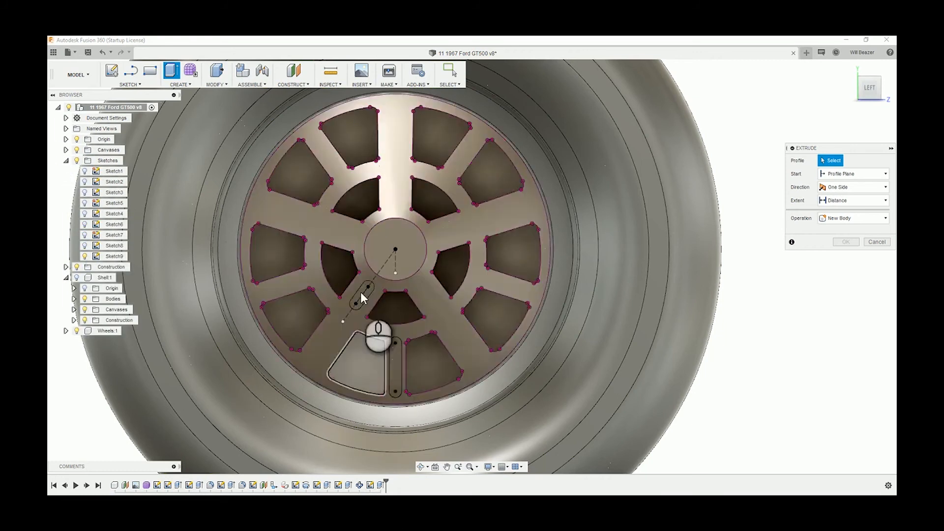
pyautogui.click(362, 295)
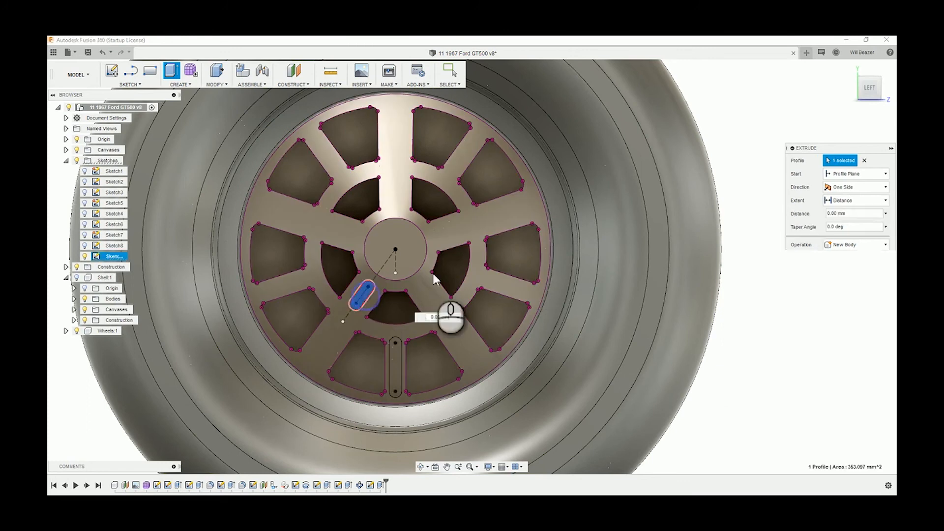
# - Set the diagonal slot extrusion to start From Object and choose the wheel's front spoke face as the object
pyautogui.keyDown('shift'); pyautogui.moveTo(552, 273); pyautogui.dragTo(575, 269, button='middle'); pyautogui.keyUp('shift')
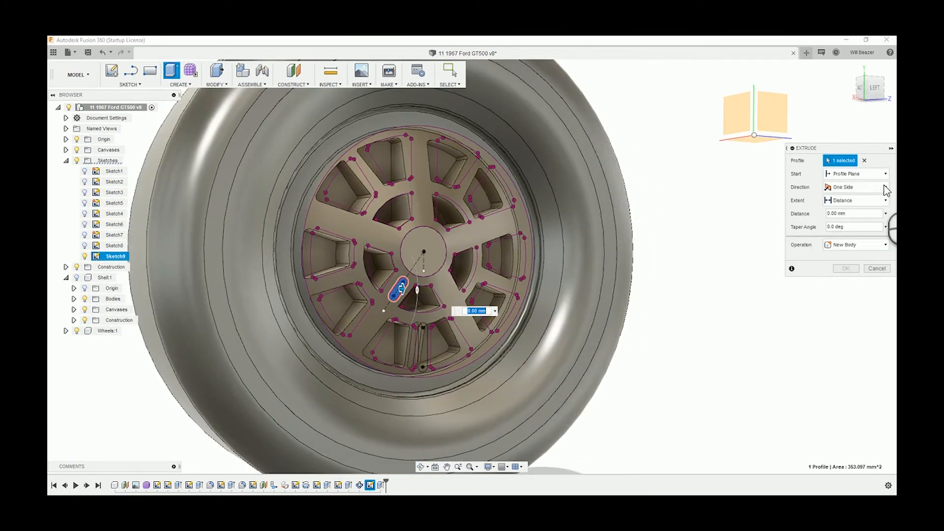
pyautogui.click(885, 188)
pyautogui.click(885, 174)
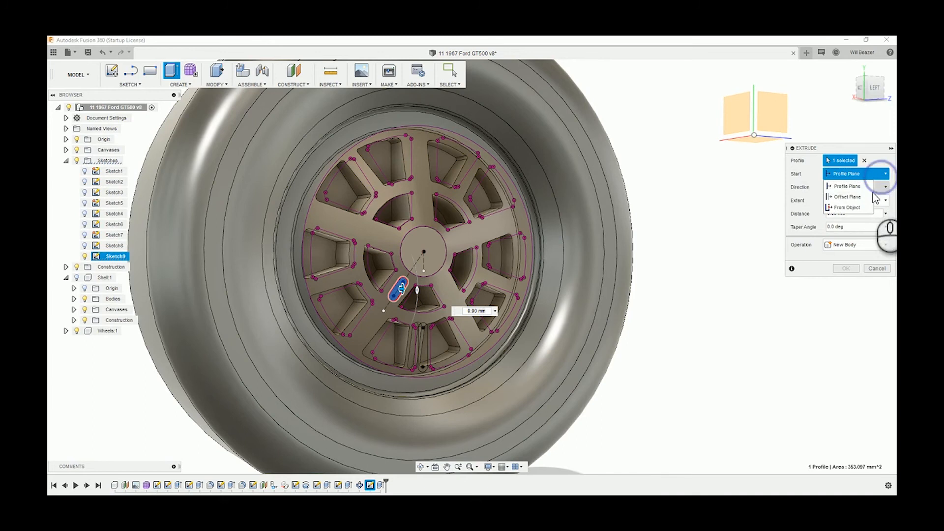
pyautogui.click(853, 207)
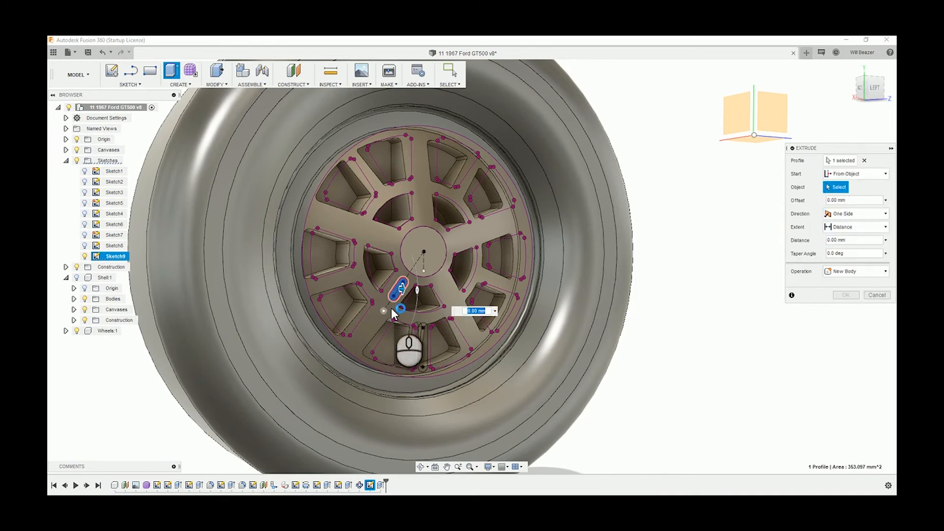
pyautogui.scroll(3, 378, 317)
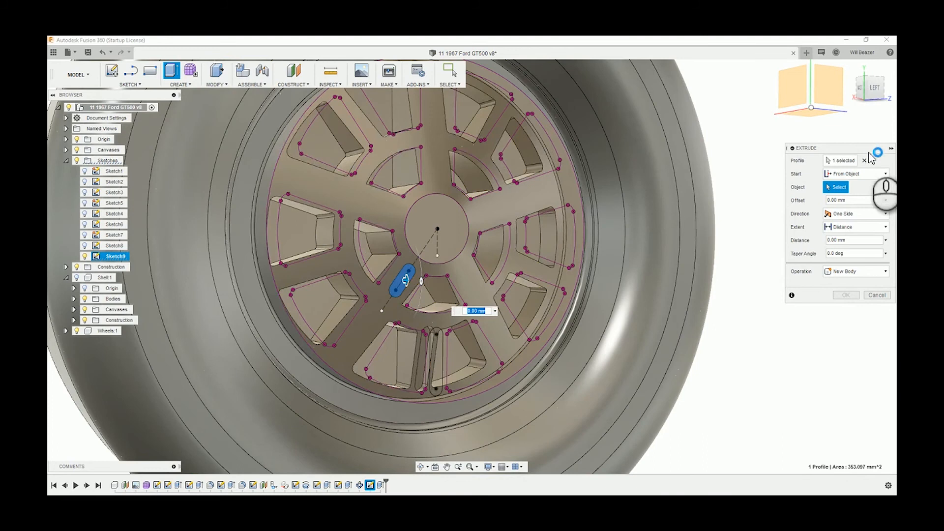
pyautogui.click(864, 175)
pyautogui.click(845, 207)
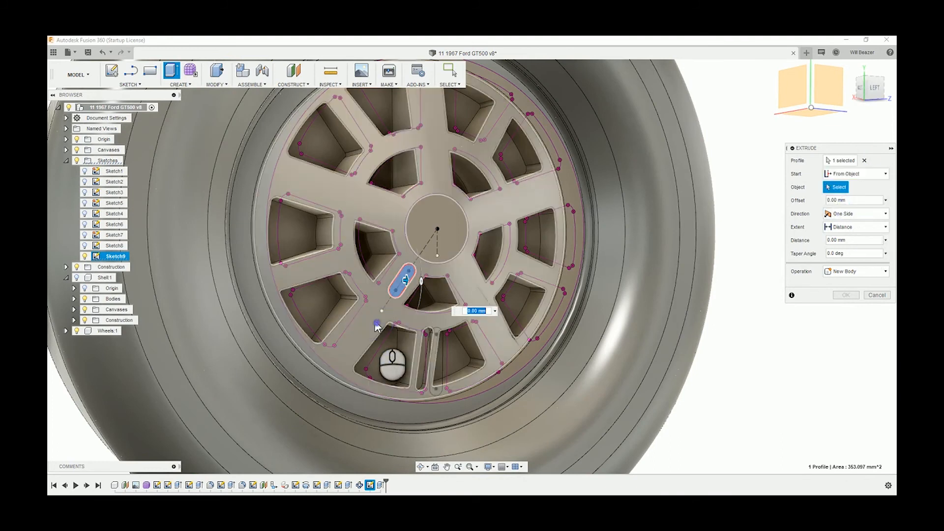
pyautogui.click(376, 324)
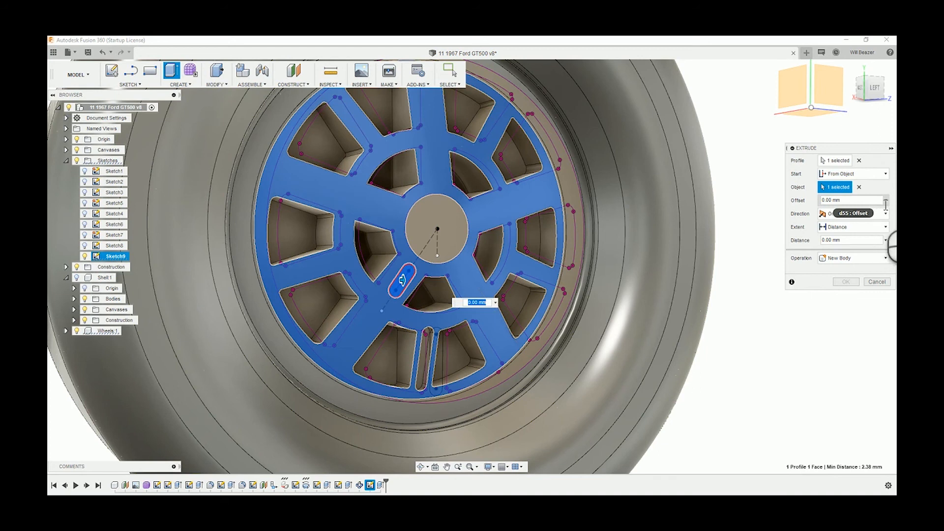
# - Try a To Object extent for the diagonal slot extrusion
pyautogui.click(886, 200)
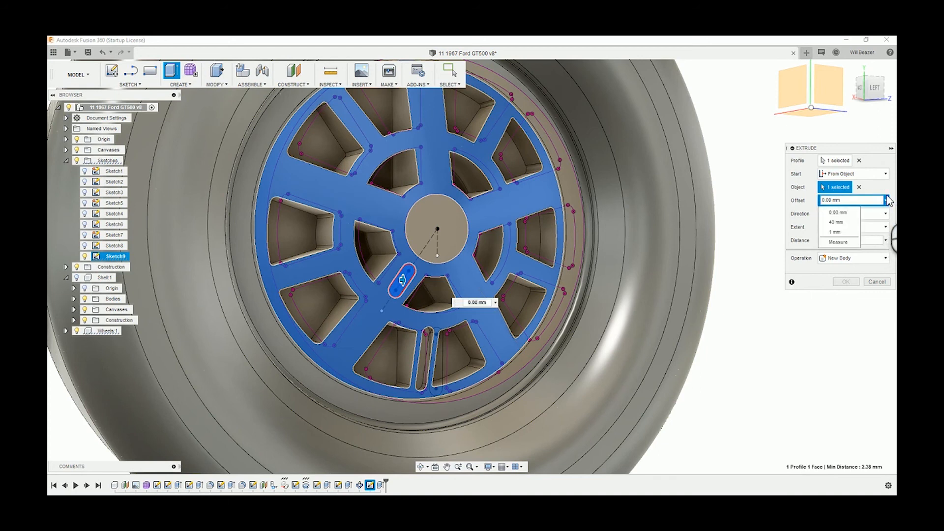
pyautogui.click(891, 191)
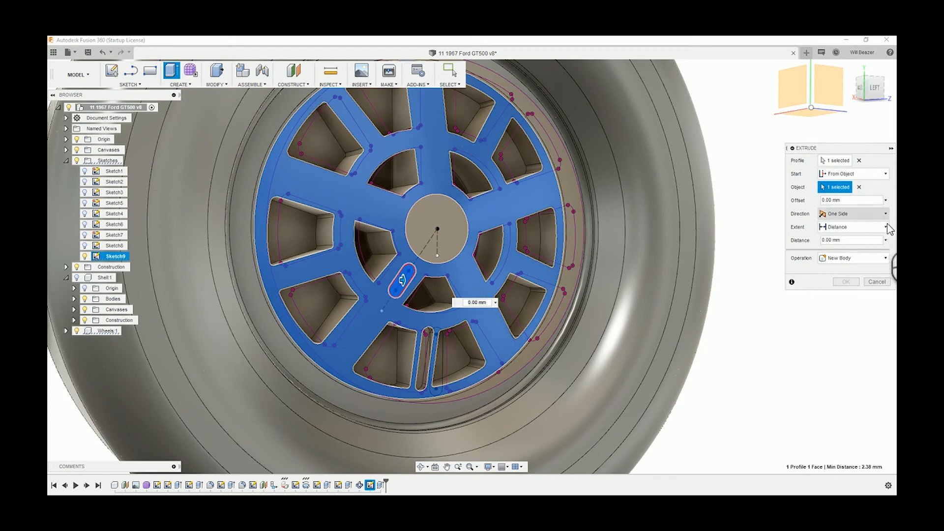
pyautogui.click(849, 251)
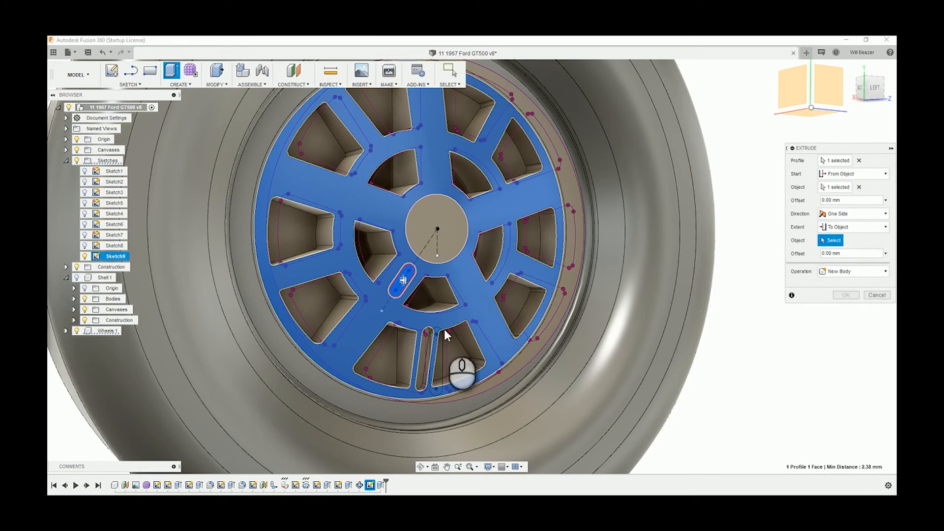
pyautogui.scroll(3, 426, 359)
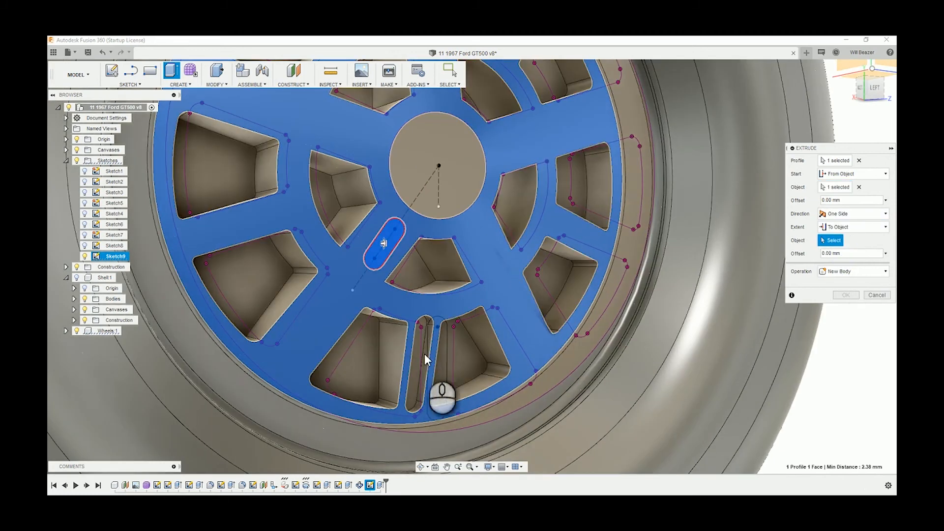
pyautogui.scroll(2, 413, 374)
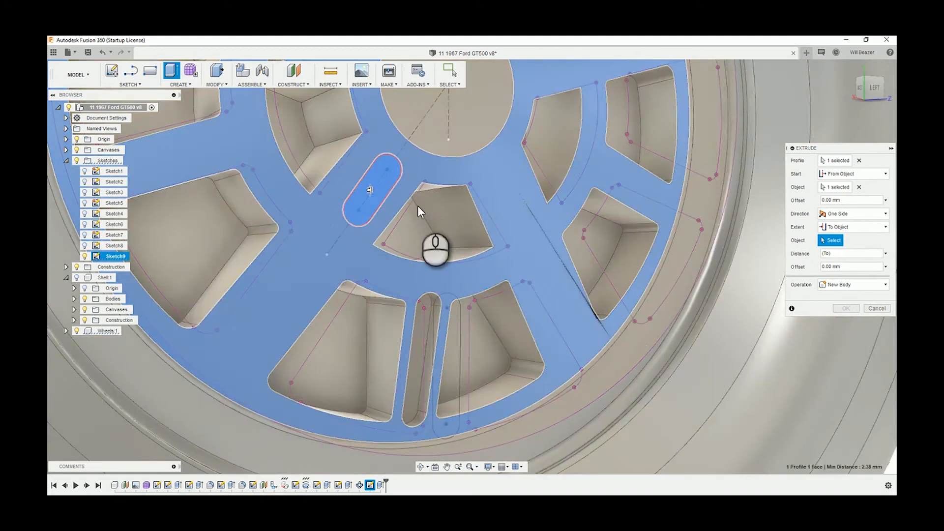
pyautogui.scroll(-2, 420, 205)
pyautogui.keyDown('shift'); pyautogui.moveTo(445, 260); pyautogui.dragTo(433, 201, button='middle'); pyautogui.keyUp('shift')
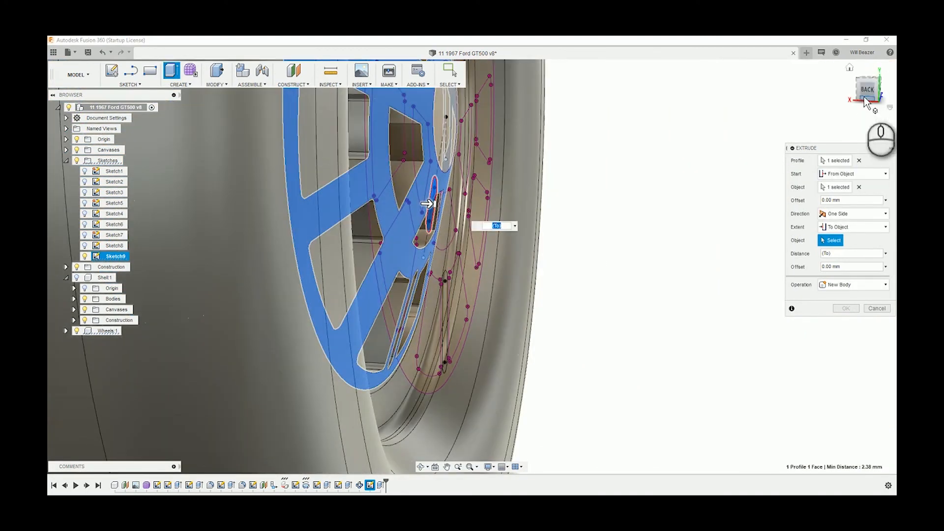
# - Cut the diagonal slot into the spoke face with an extrusion distance of -10 mm
pyautogui.click(865, 97)
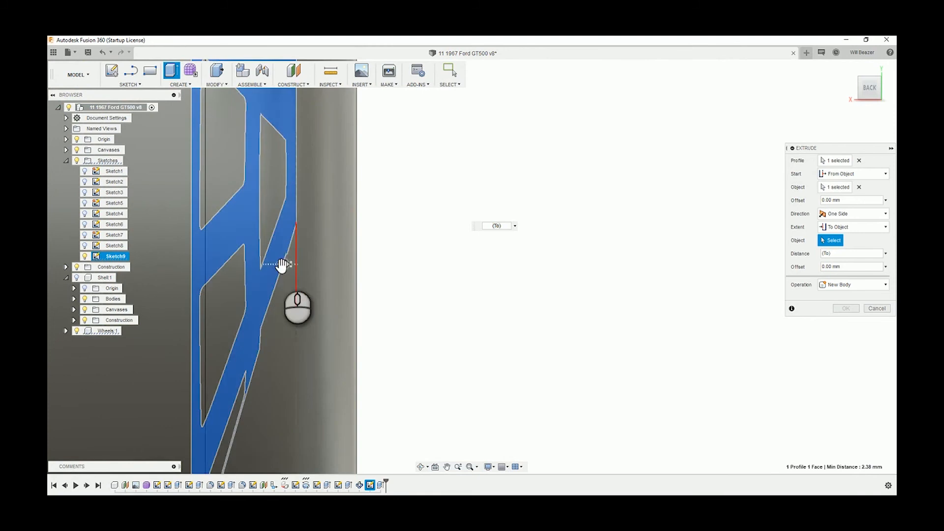
pyautogui.moveTo(282, 264); pyautogui.dragTo(243, 265)
pyautogui.write('-10')
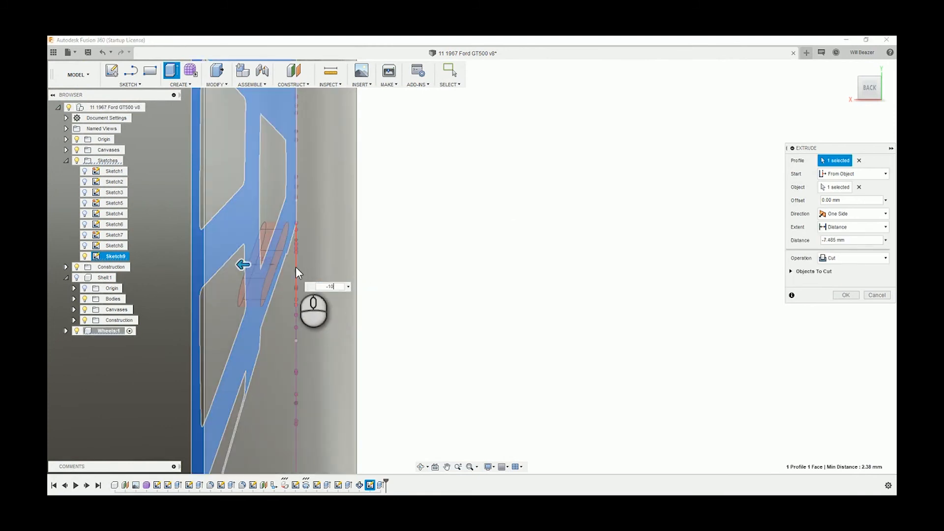
pyautogui.press('Return')
# - Hide Sketch9 so that only the wheel with its slot cuts is displayed
pyautogui.scroll(-5, 296, 268)
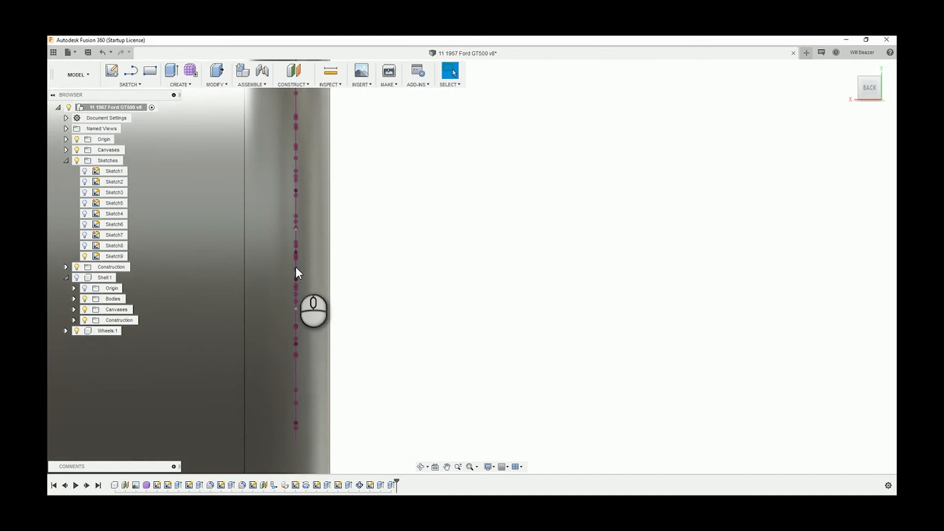
pyautogui.keyDown('shift'); pyautogui.moveTo(416, 301); pyautogui.dragTo(580, 300, button='middle'); pyautogui.keyUp('shift')
pyautogui.click(84, 257)
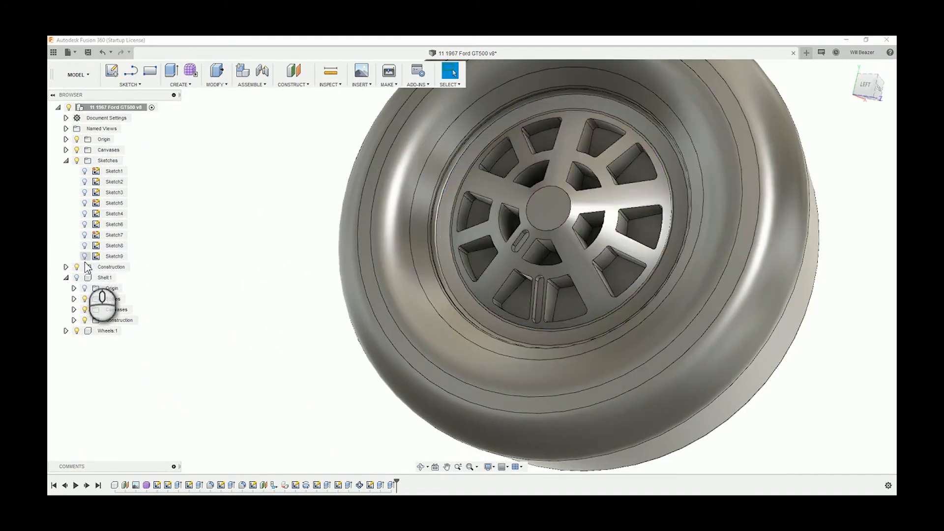
pyautogui.keyDown('shift'); pyautogui.moveTo(263, 250); pyautogui.dragTo(344, 255, button='middle'); pyautogui.keyUp('shift')
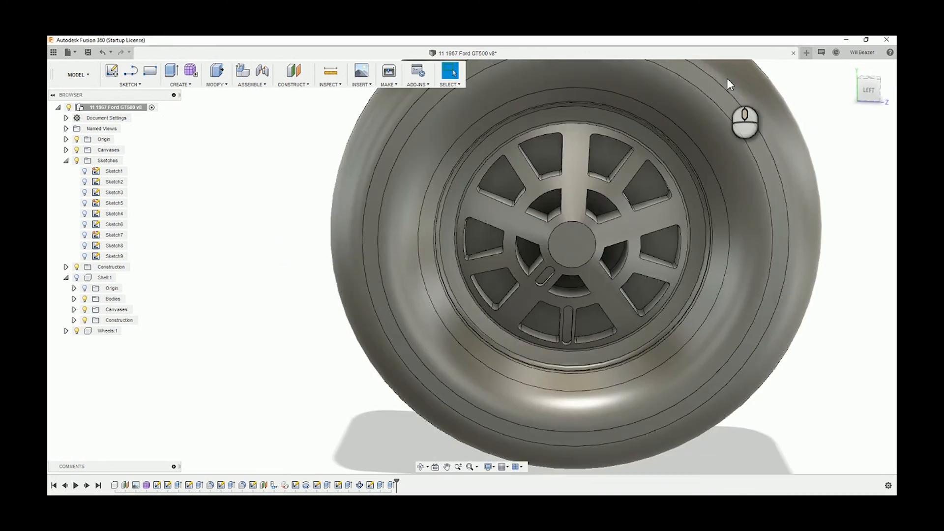
# - Start a circular feature pattern of both slot cuts and choose the hub's circular edge as its axis
pyautogui.click(869, 101)
pyautogui.scroll(3, 620, 349)
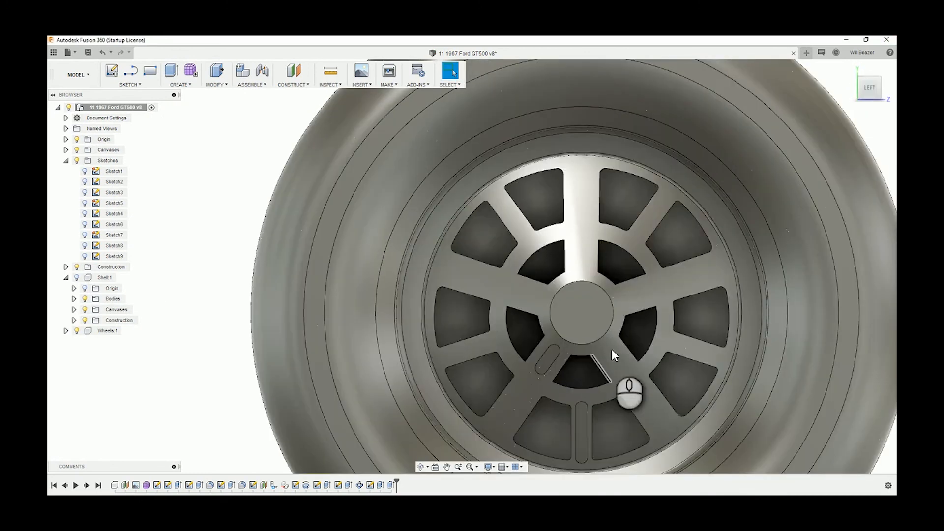
pyautogui.scroll(3, 483, 284)
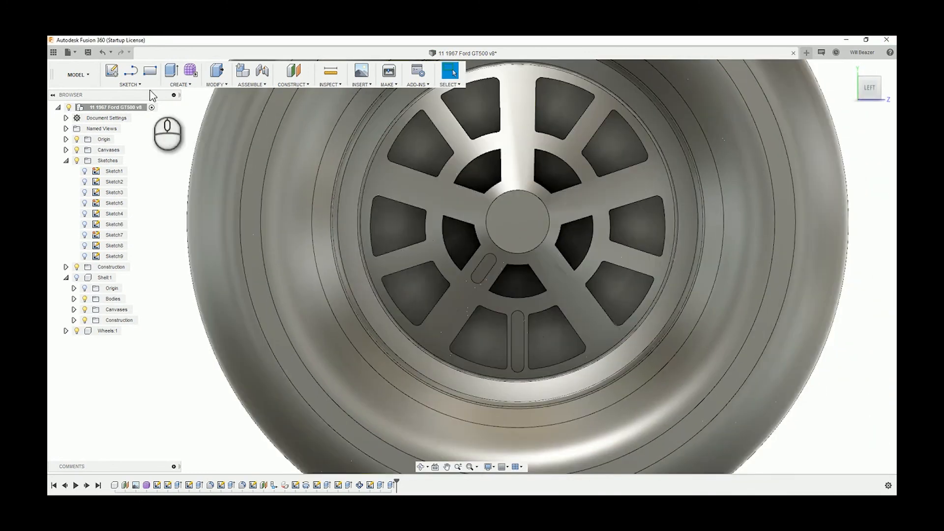
pyautogui.click(175, 86)
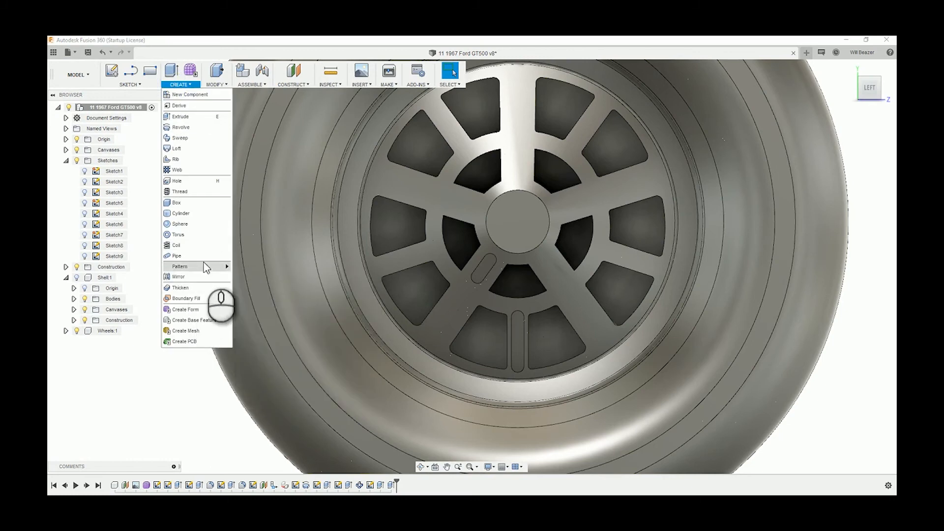
pyautogui.moveTo(189, 266)
pyautogui.click(251, 278)
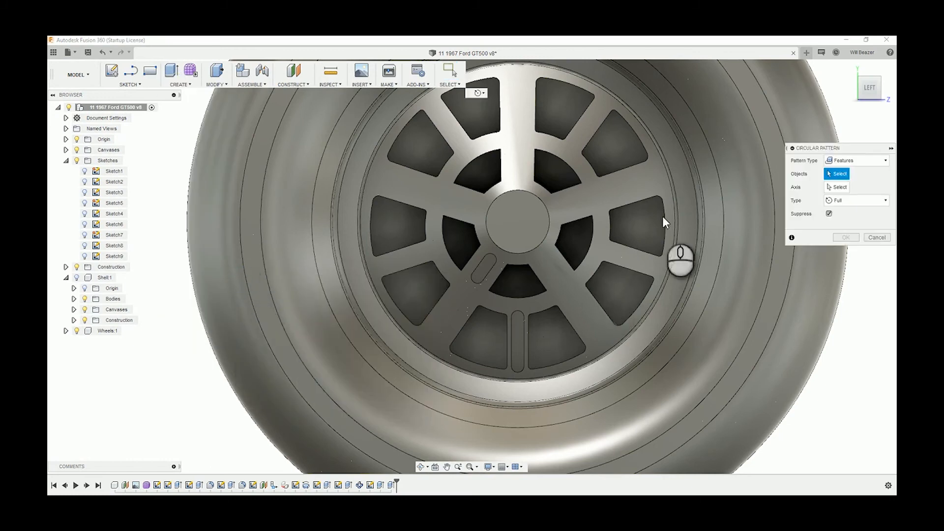
pyautogui.click(380, 485)
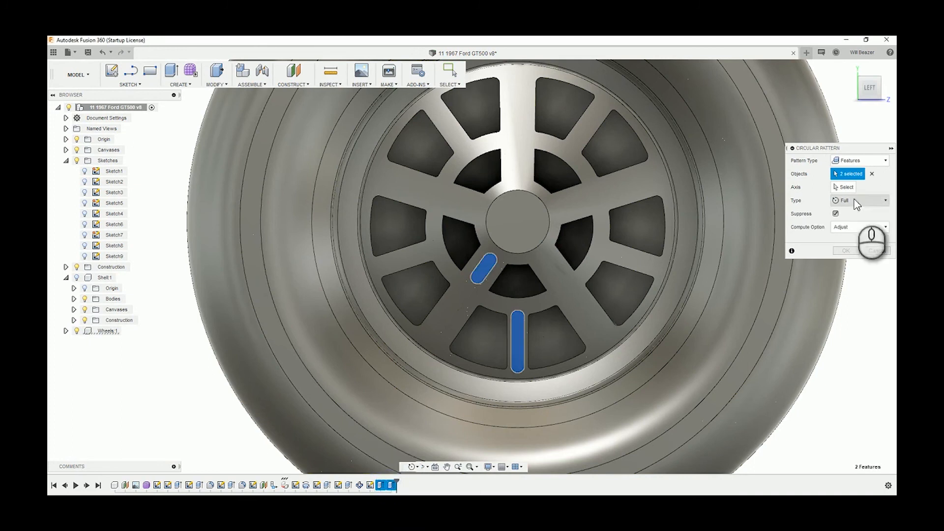
pyautogui.click(844, 187)
pyautogui.click(537, 243)
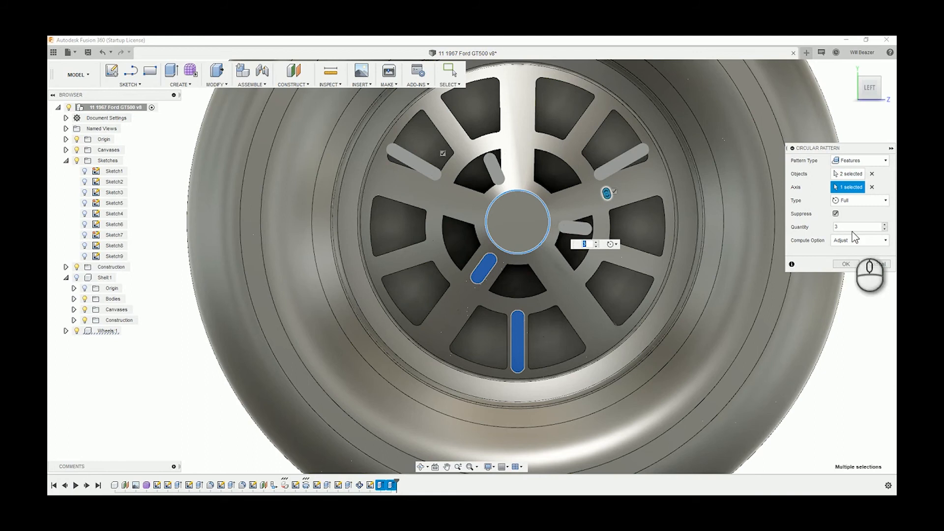
# - Replace the pattern objects with only the vertical slot cut and create the full circular pattern with a quantity of 10
pyautogui.click(871, 174)
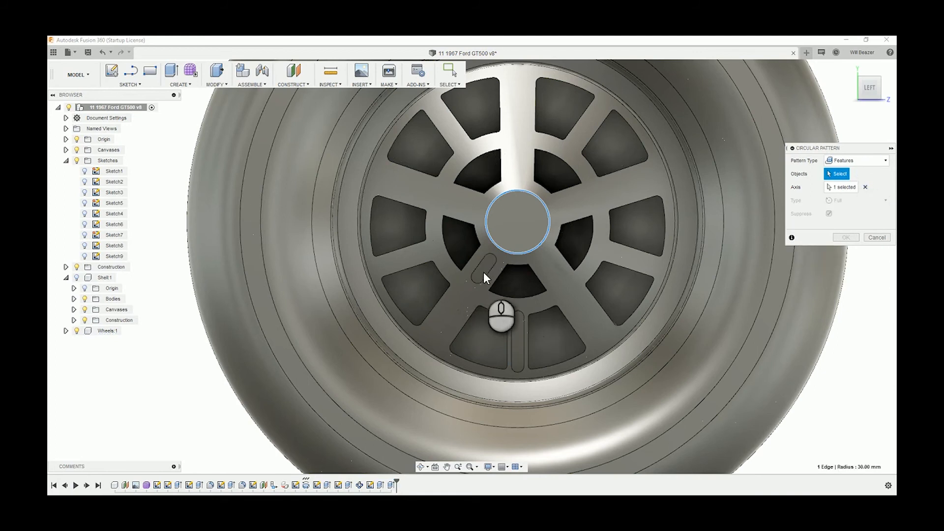
pyautogui.click(380, 485)
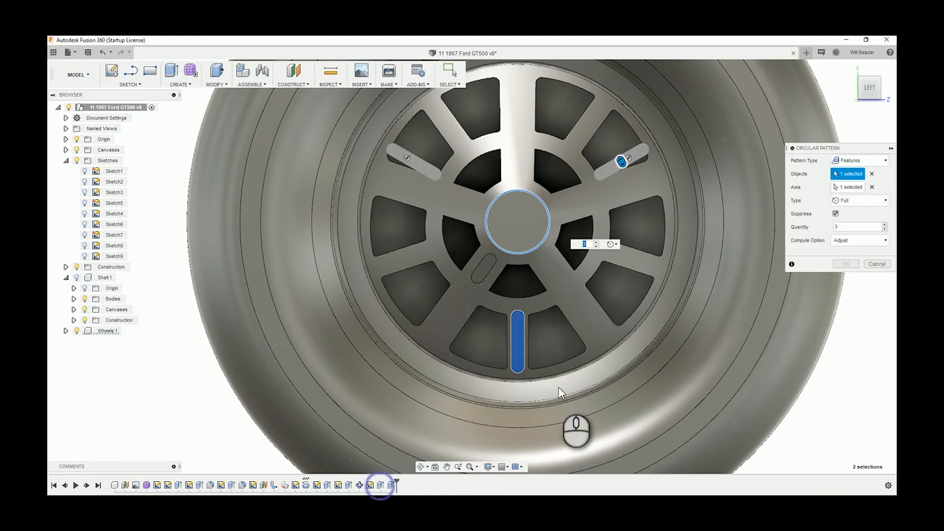
pyautogui.click(886, 225)
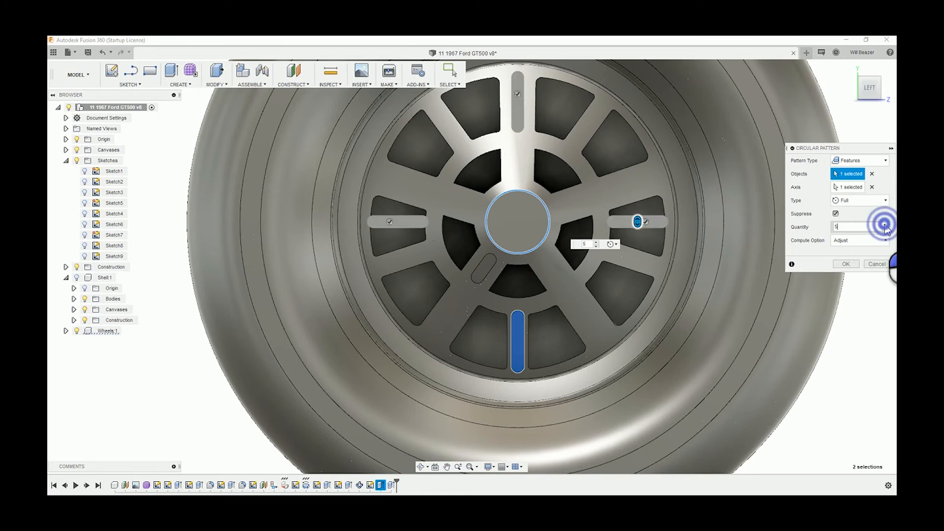
pyautogui.click(886, 224)
pyautogui.click(885, 225)
pyautogui.click(886, 224)
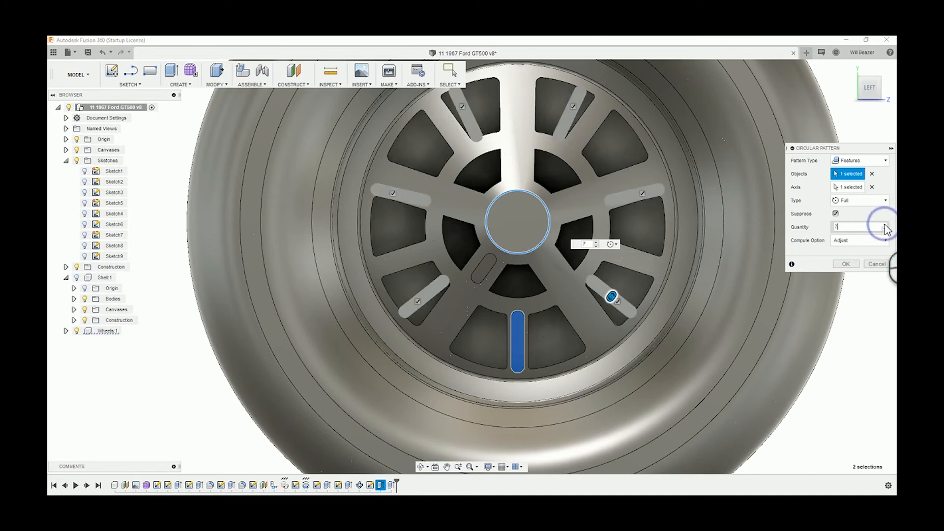
pyautogui.click(885, 224)
pyautogui.click(885, 225)
pyautogui.click(885, 225)
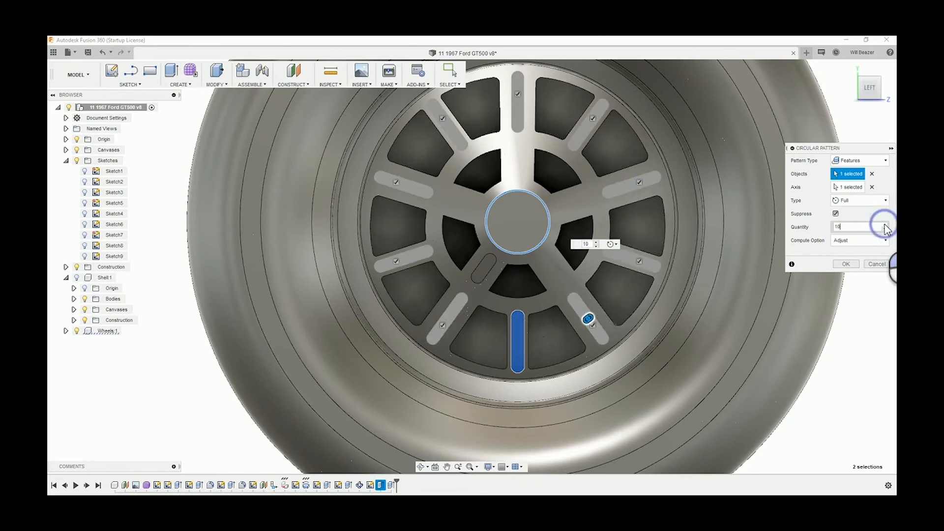
pyautogui.click(845, 264)
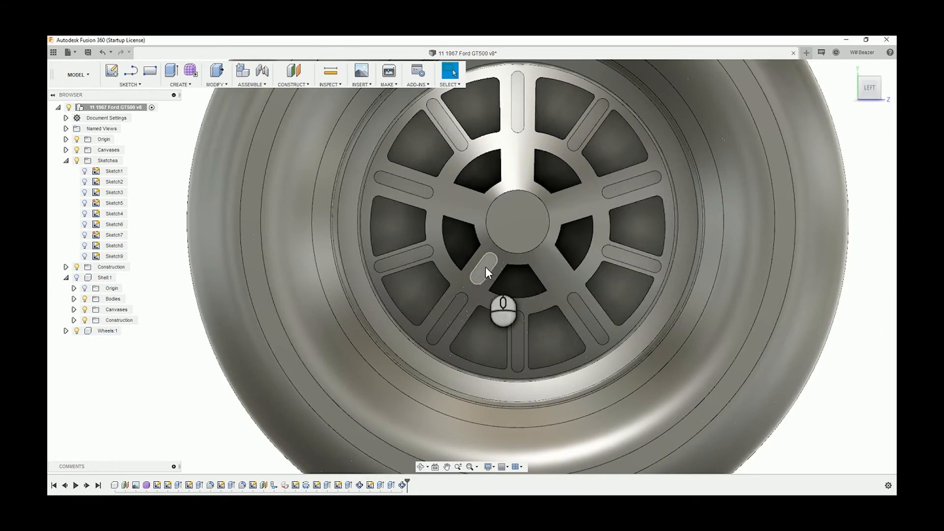
# - Create a full circular pattern of the diagonal slot cut around the hub's circular edge with a quantity of 5
pyautogui.click(181, 84)
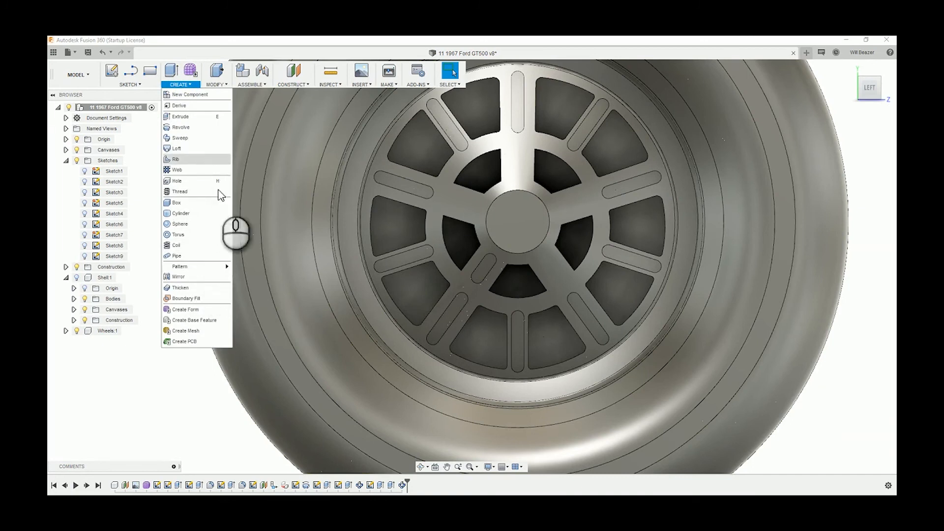
pyautogui.moveTo(222, 266)
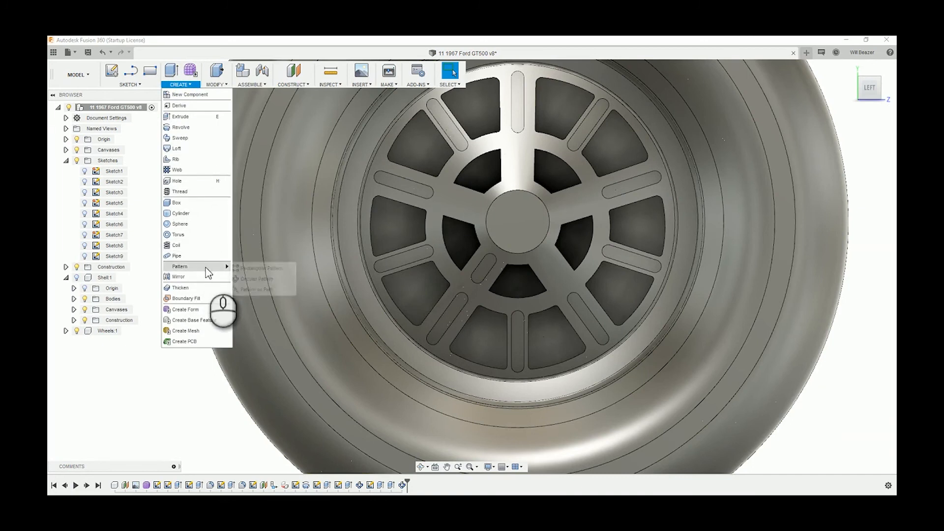
pyautogui.click(256, 279)
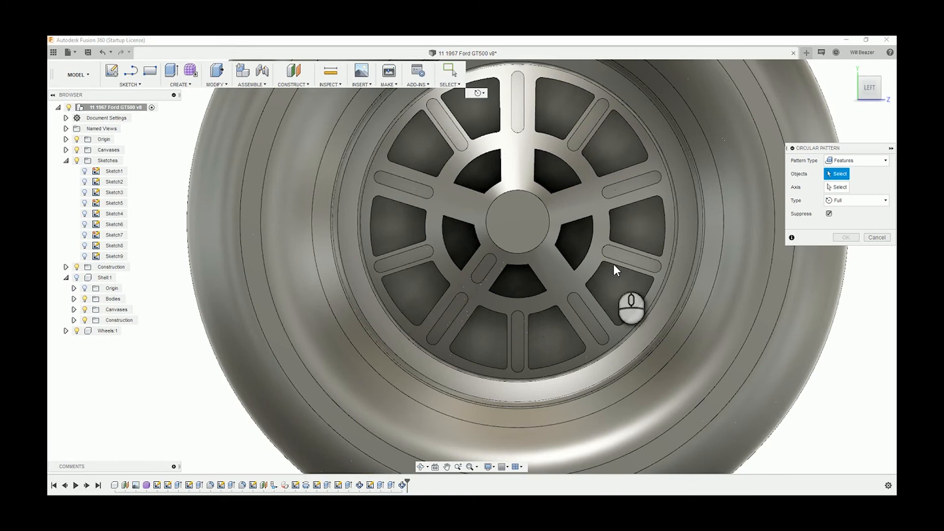
pyautogui.click(391, 486)
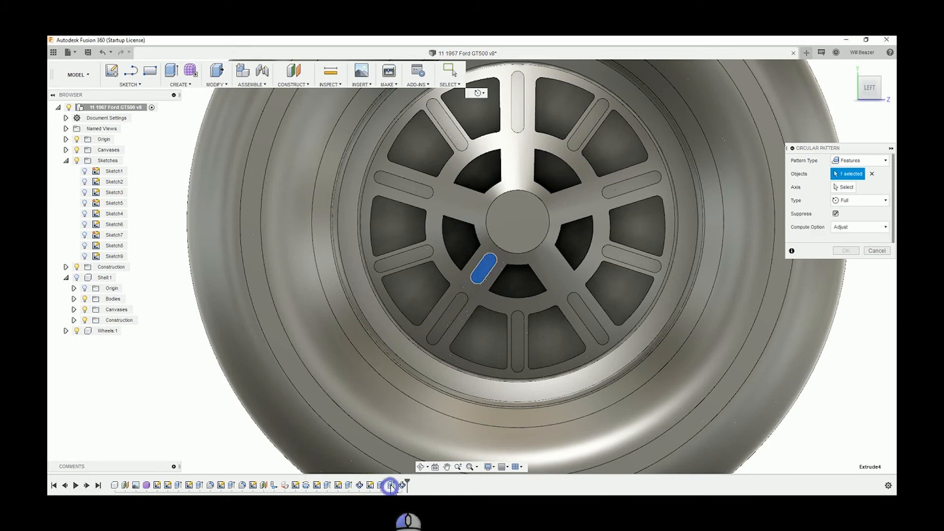
pyautogui.click(845, 189)
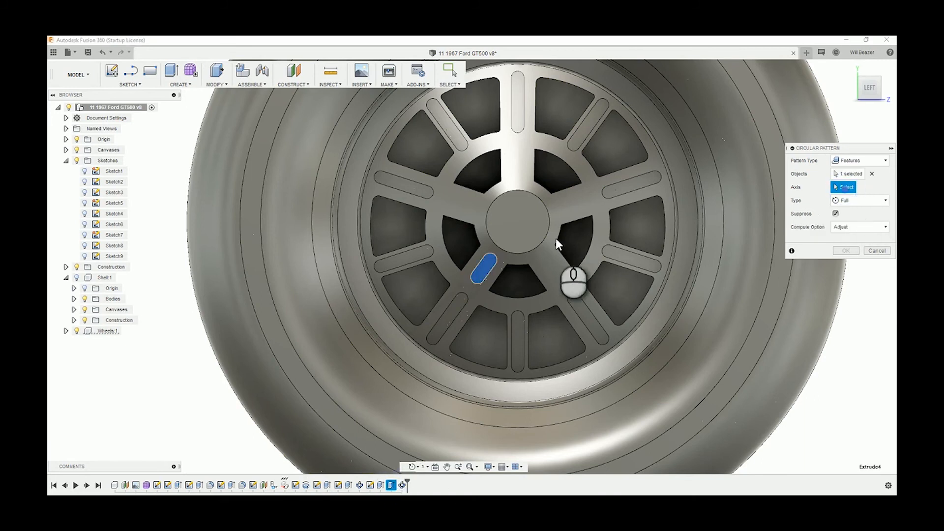
pyautogui.click(544, 238)
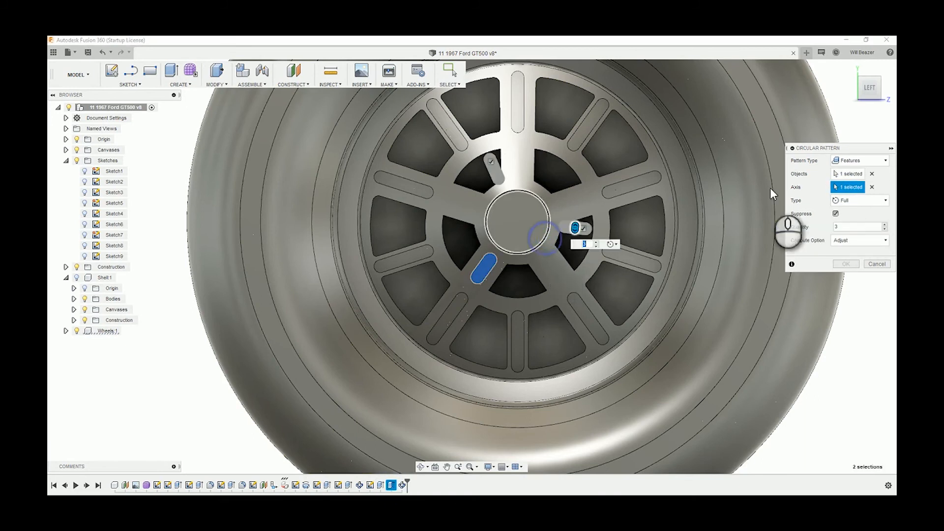
pyautogui.click(883, 224)
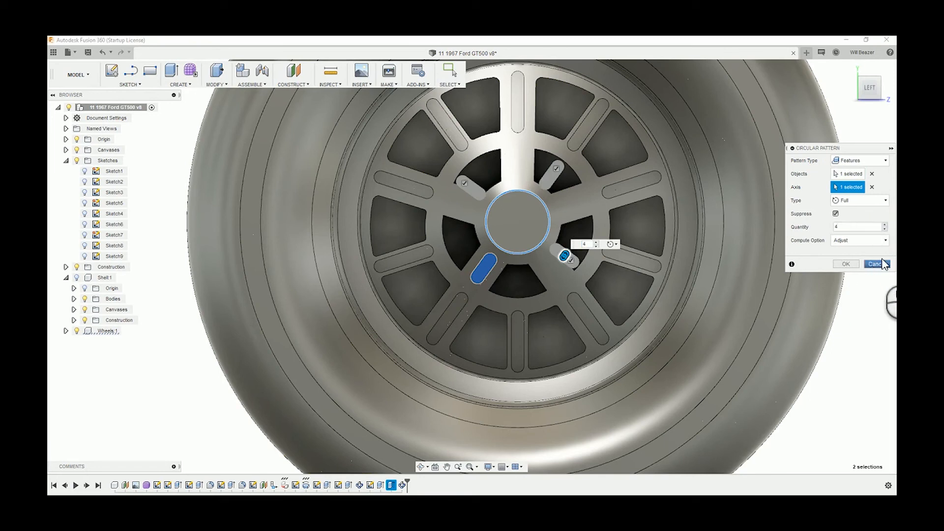
pyautogui.click(883, 224)
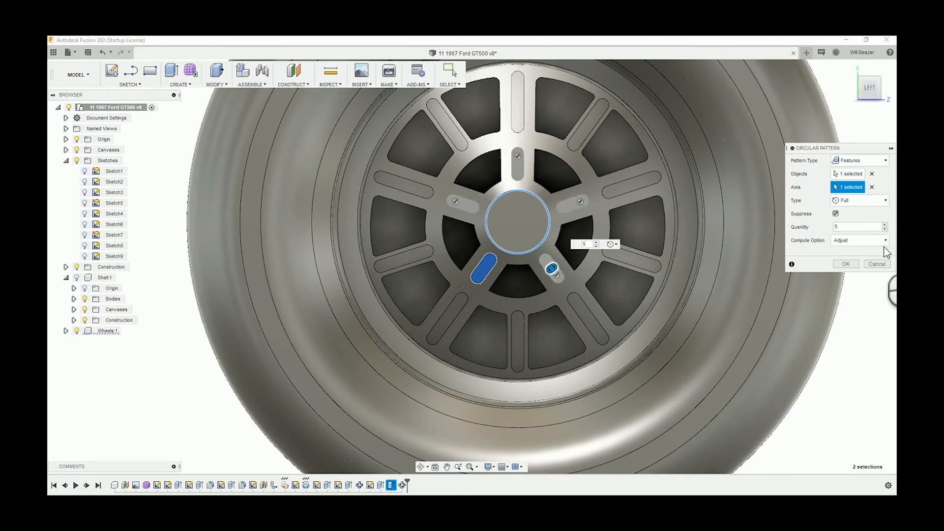
pyautogui.click(846, 264)
pyautogui.scroll(-5, 602, 233)
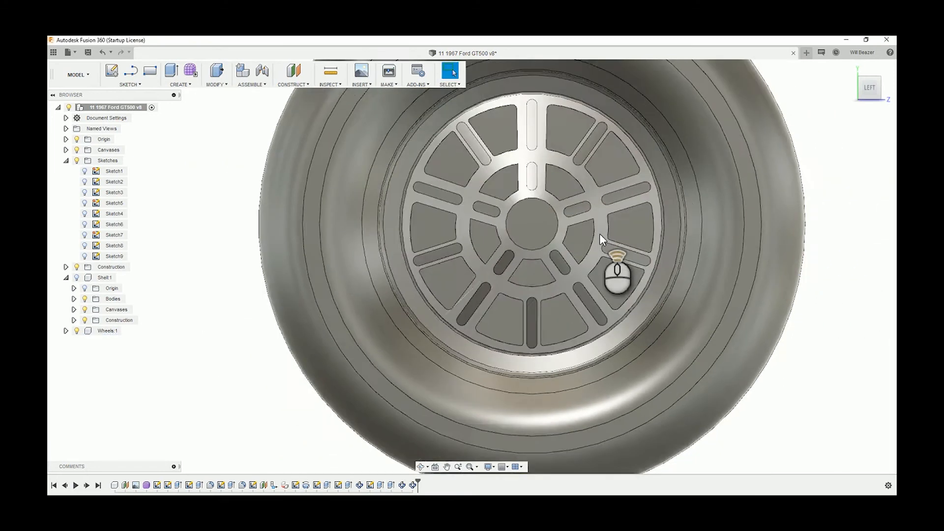
pyautogui.keyDown('shift'); pyautogui.moveTo(607, 231); pyautogui.dragTo(702, 237, button='middle'); pyautogui.keyUp('shift')
pyautogui.keyDown('shift'); pyautogui.moveTo(452, 179); pyautogui.dragTo(582, 194, button='middle'); pyautogui.keyUp('shift')
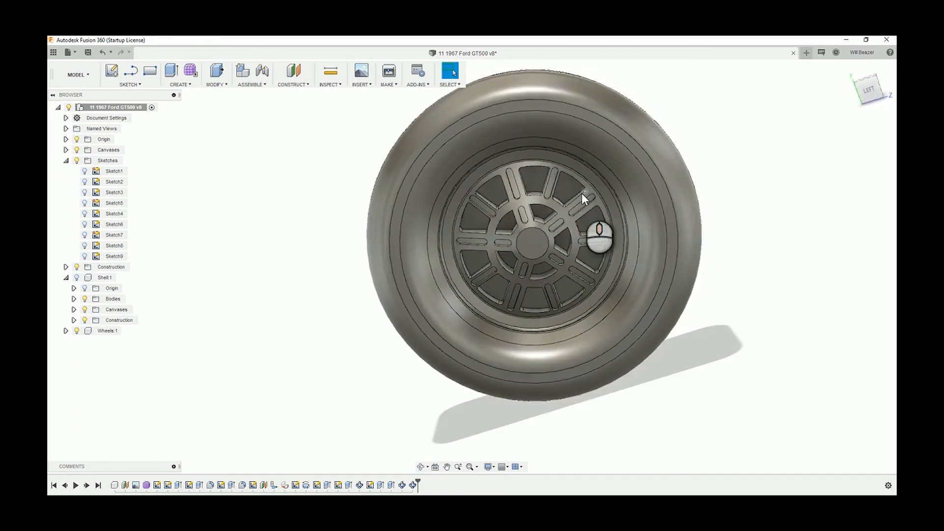
pyautogui.scroll(3, 518, 211)
pyautogui.scroll(2, 513, 261)
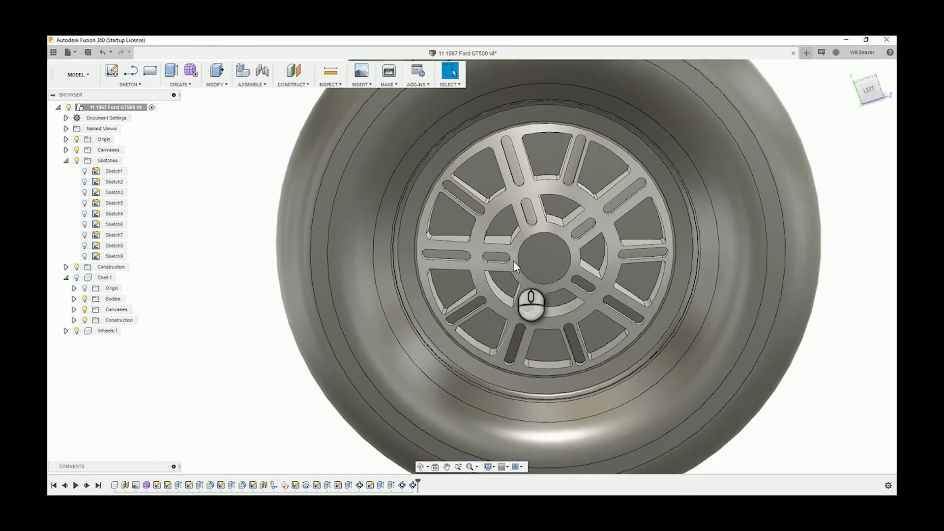
pyautogui.keyDown('shift'); pyautogui.moveTo(513, 258); pyautogui.dragTo(588, 186, button='middle'); pyautogui.keyUp('shift')
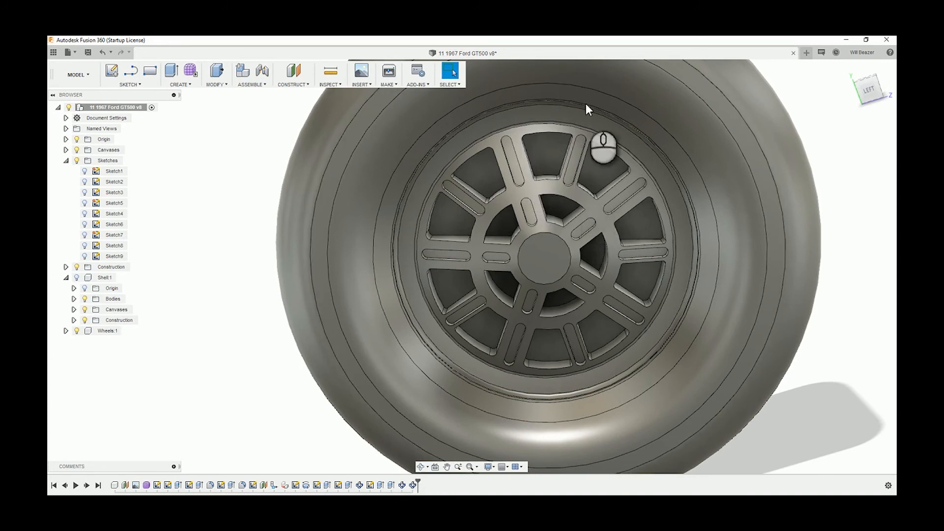
# - Inspect the patterned slot cuts on the wheel from the left and collapse the sketch list
pyautogui.click(869, 91)
pyautogui.scroll(-2, 487, 249)
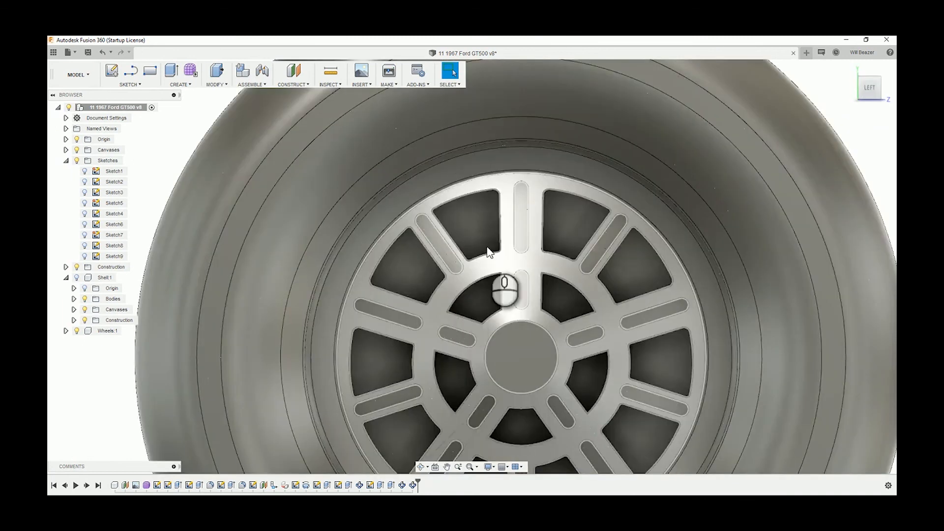
pyautogui.scroll(5, 508, 260)
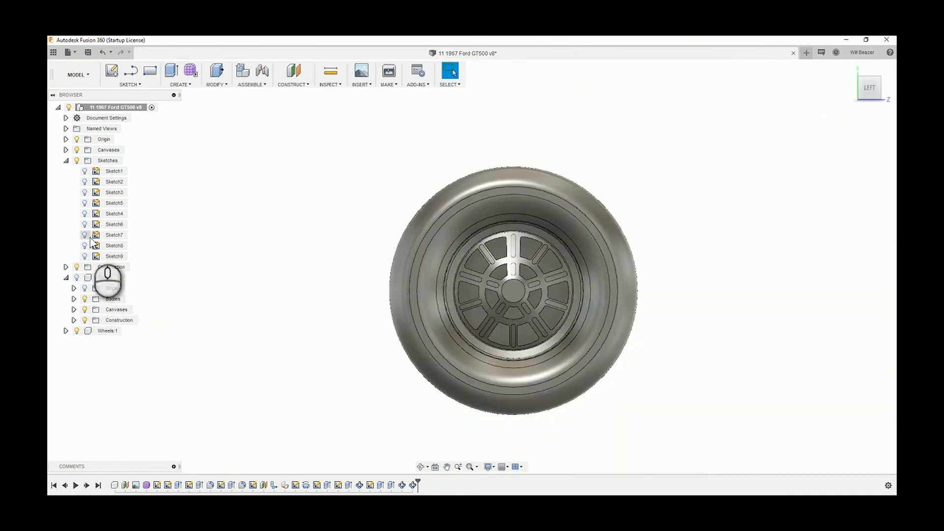
pyautogui.click(66, 161)
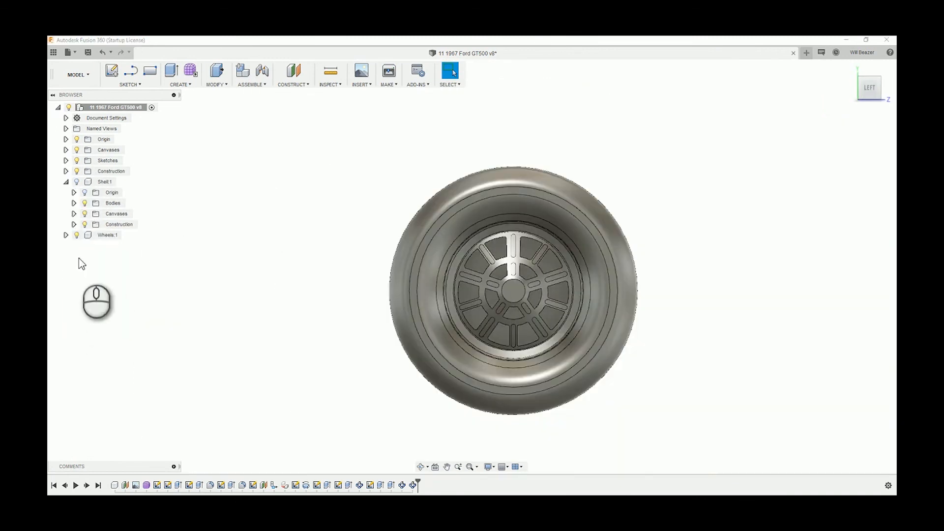
# - Show the Shell component, compare the modelled wheel with the reference photo, and hide the shell again
pyautogui.click(77, 182)
pyautogui.scroll(-5, 510, 292)
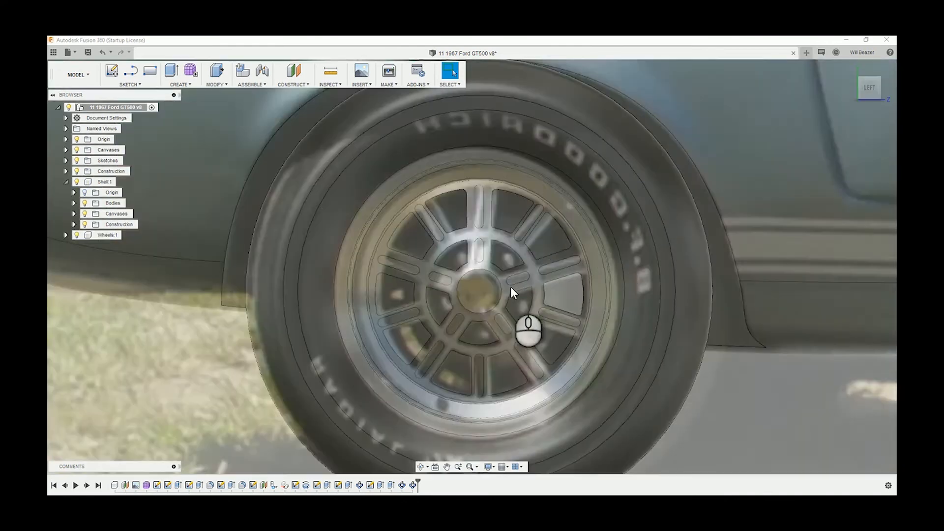
pyautogui.scroll(6, 494, 297)
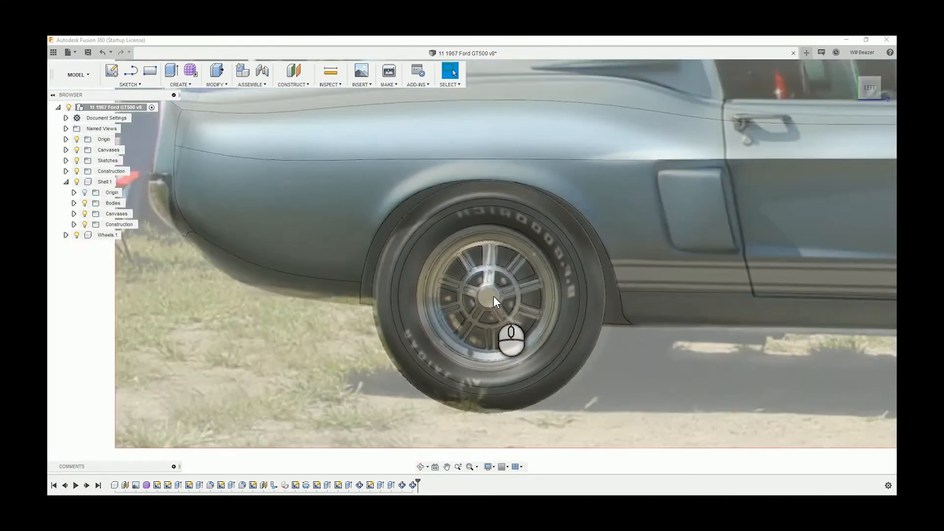
pyautogui.scroll(-4, 495, 299)
pyautogui.scroll(3, 491, 300)
pyautogui.scroll(-3, 512, 302)
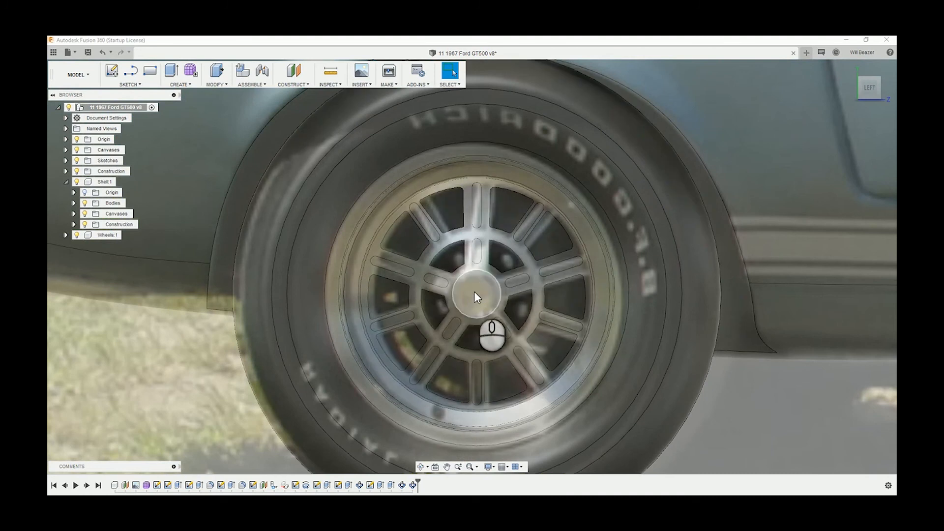
pyautogui.scroll(3, 475, 293)
pyautogui.scroll(-3, 474, 294)
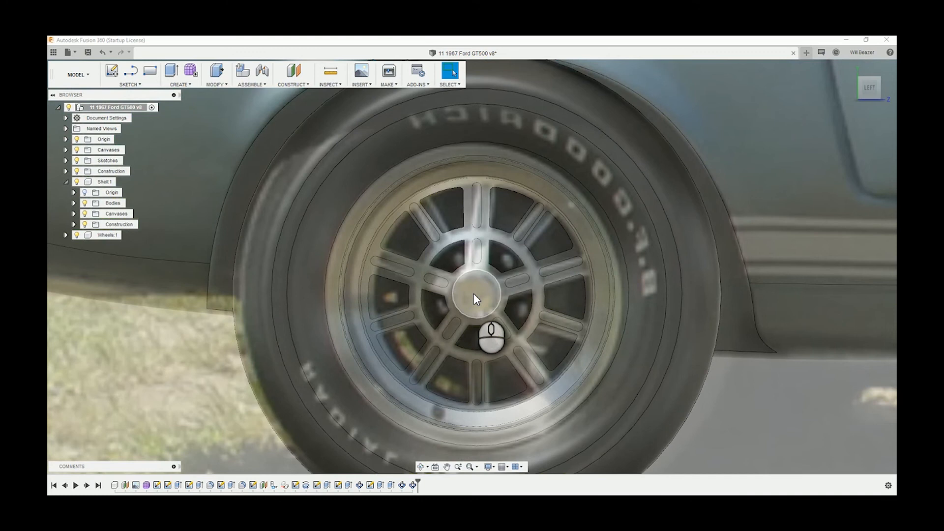
pyautogui.scroll(4, 473, 294)
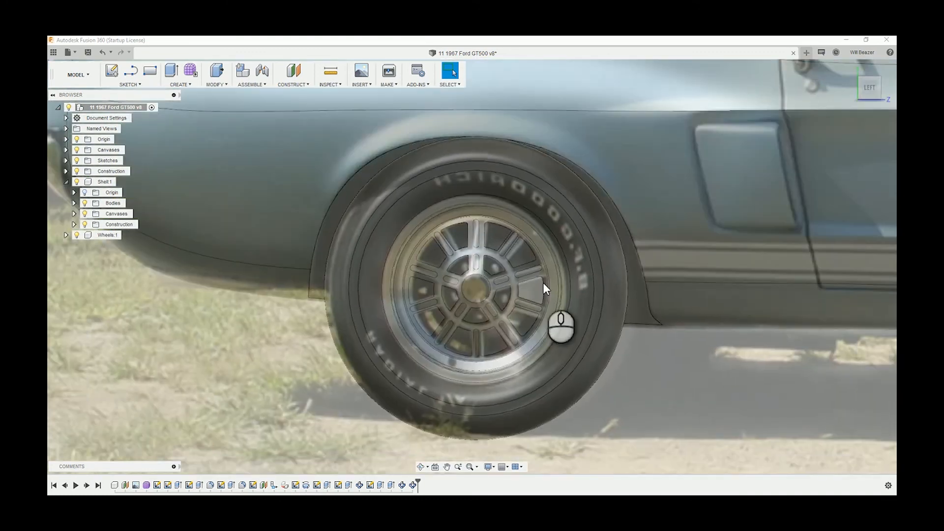
pyautogui.scroll(3, 492, 308)
pyautogui.scroll(-5, 476, 300)
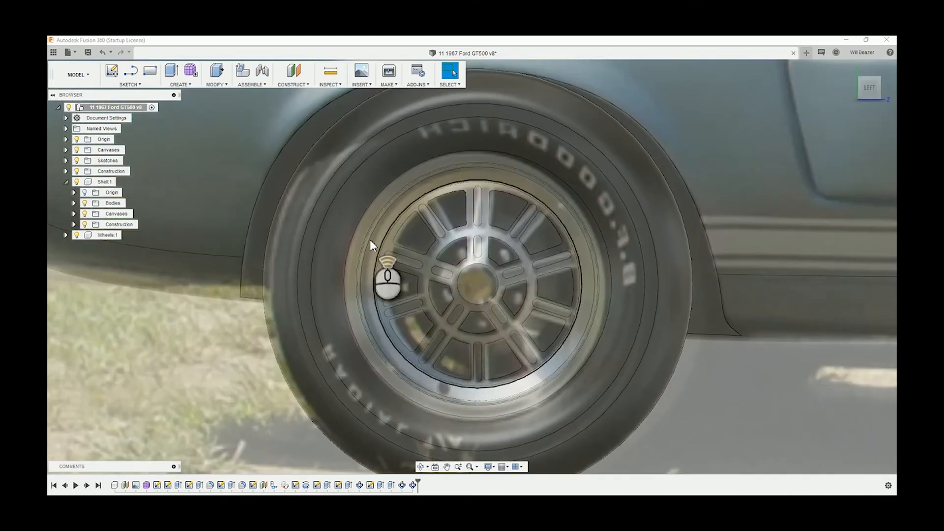
pyautogui.scroll(3, 372, 231)
pyautogui.click(76, 182)
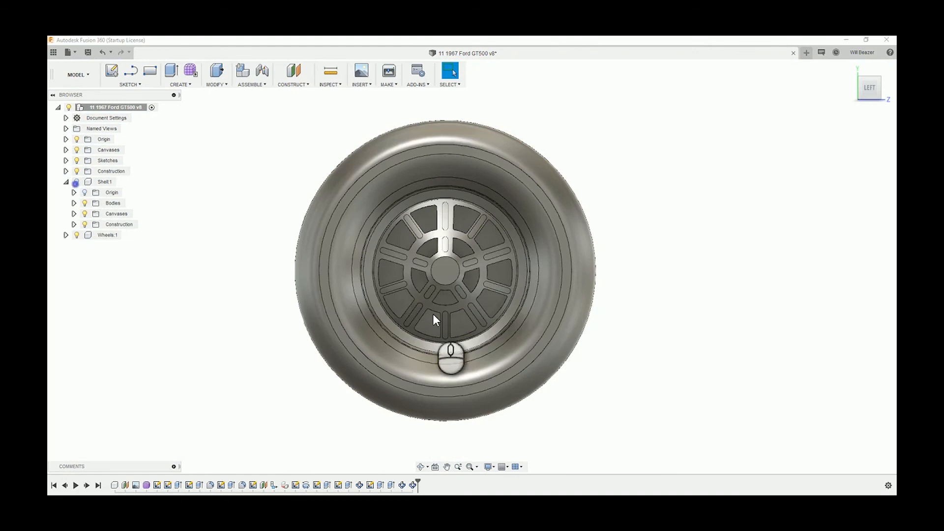
pyautogui.scroll(2, 447, 315)
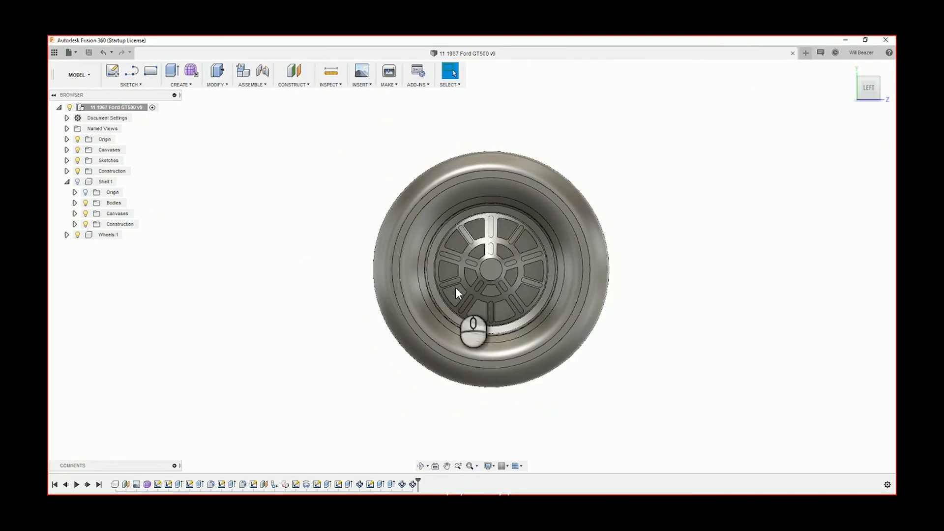
# - Display the Shell component together with the wheel
pyautogui.scroll(-3, 455, 287)
pyautogui.keyDown('shift'); pyautogui.moveTo(399, 293); pyautogui.dragTo(570, 280, button='middle'); pyautogui.keyUp('shift')
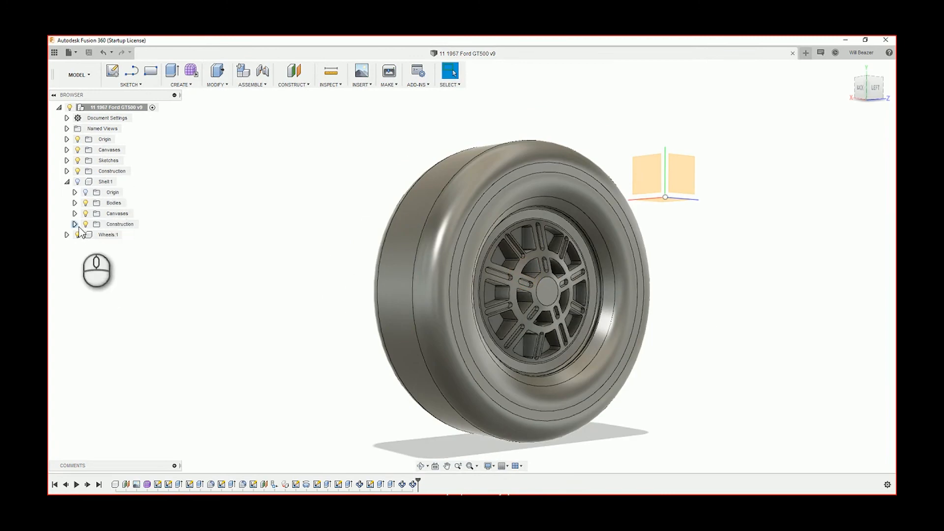
pyautogui.click(77, 182)
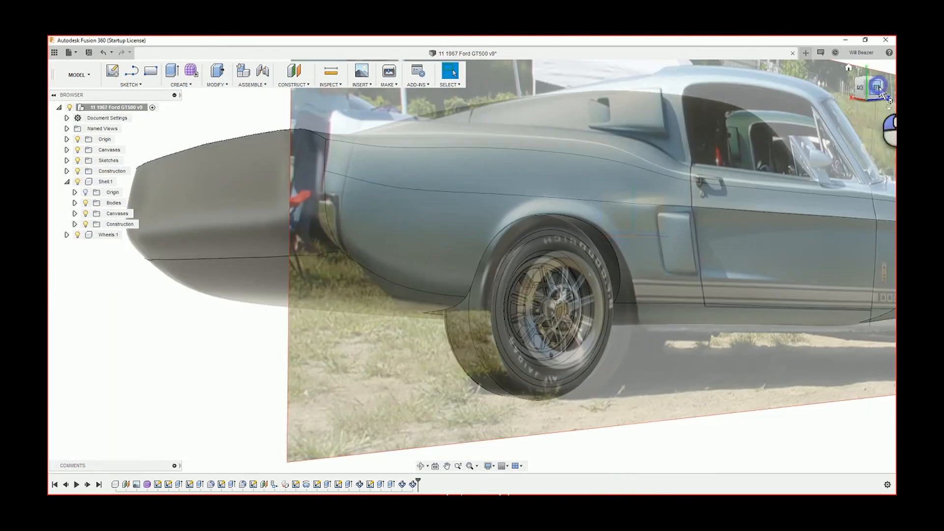
# - Examine the rear and front wheels against the side reference photo of the car
pyautogui.click(880, 91)
pyautogui.scroll(5, 634, 344)
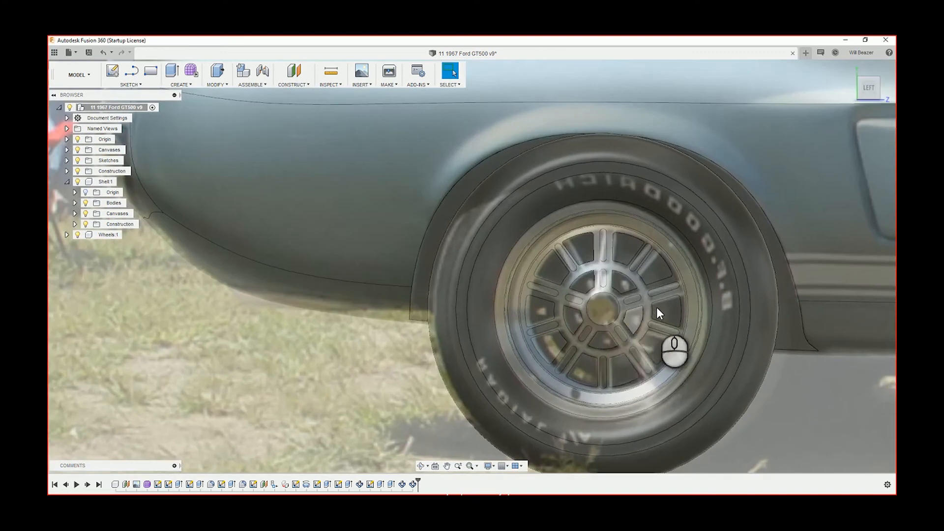
pyautogui.scroll(-5, 658, 308)
pyautogui.moveTo(589, 300); pyautogui.dragTo(435, 240, button='middle')
pyautogui.scroll(2, 615, 263)
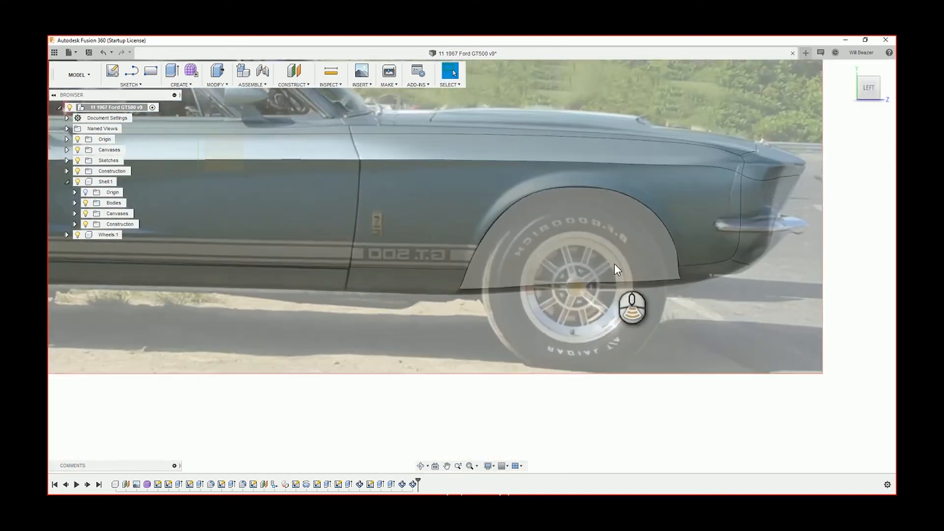
pyautogui.scroll(5, 582, 303)
pyautogui.scroll(-10, 506, 288)
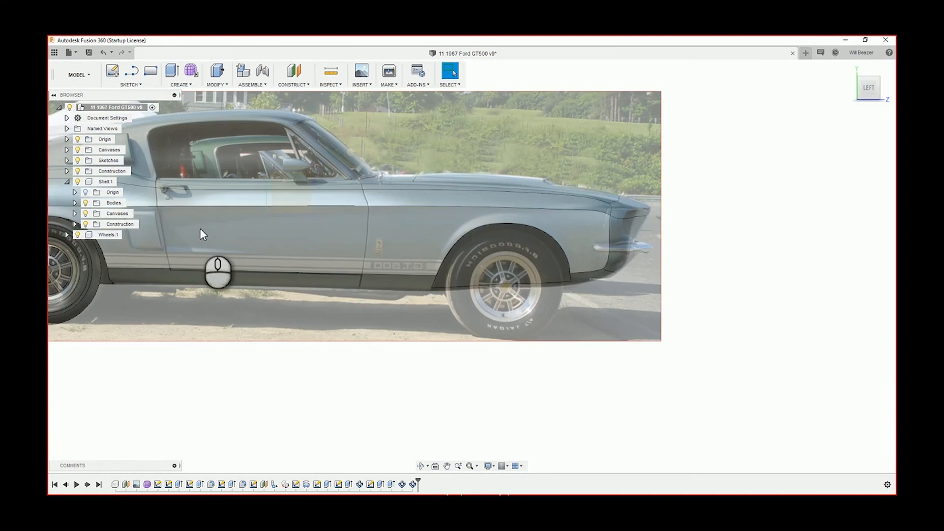
pyautogui.moveTo(219, 238); pyautogui.dragTo(556, 263, button='middle')
pyautogui.scroll(3, 315, 289)
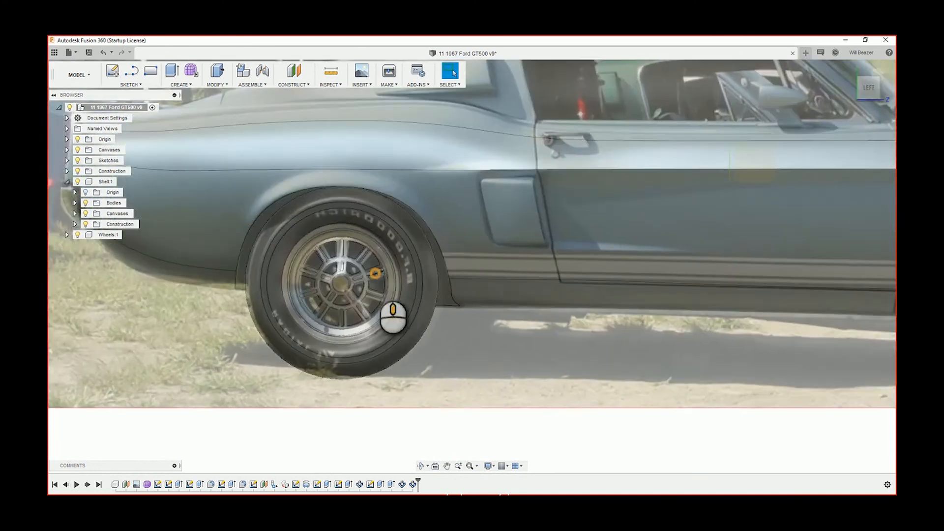
pyautogui.keyDown('shift'); pyautogui.moveTo(375, 278); pyautogui.dragTo(425, 283, button='middle'); pyautogui.keyUp('shift')
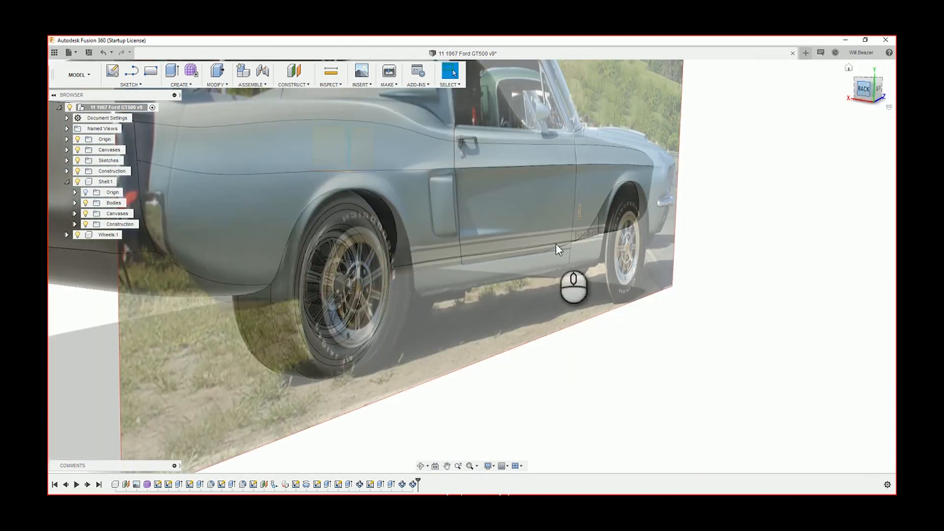
# - Create a new sketch on construction plane Plane2 through the rear wheel
pyautogui.click(74, 225)
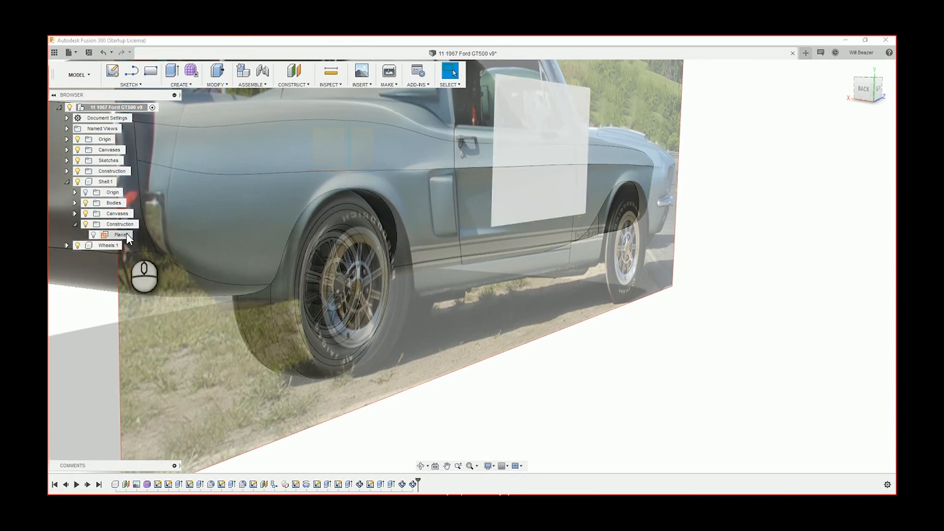
pyautogui.click(67, 171)
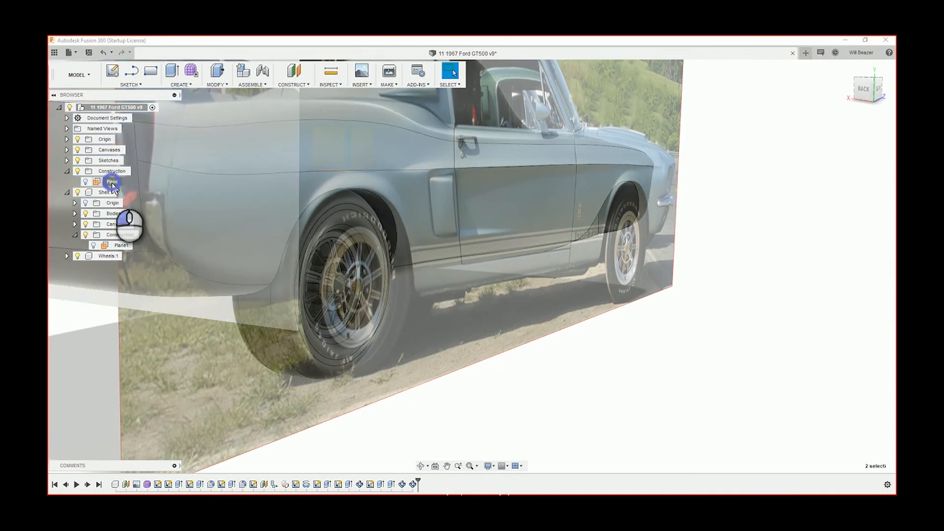
pyautogui.click(111, 182)
pyautogui.keyDown('shift'); pyautogui.moveTo(476, 339); pyautogui.dragTo(459, 338, button='middle'); pyautogui.keyUp('shift')
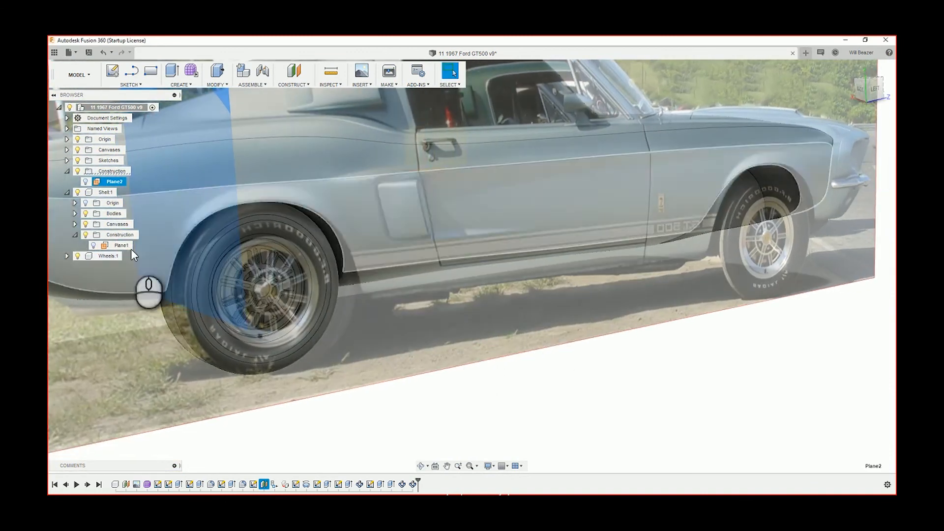
pyautogui.click(66, 192)
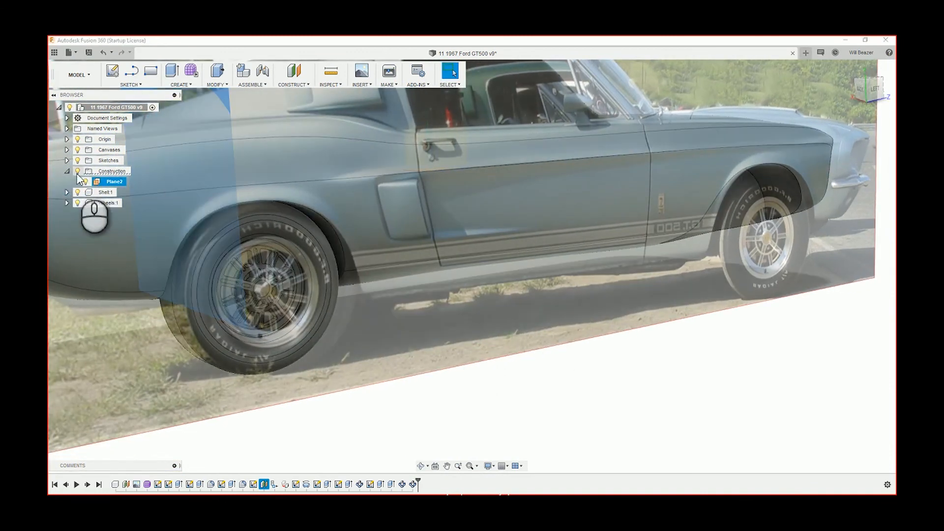
pyautogui.scroll(-3, 485, 273)
pyautogui.scroll(-3, 484, 268)
pyautogui.click(112, 70)
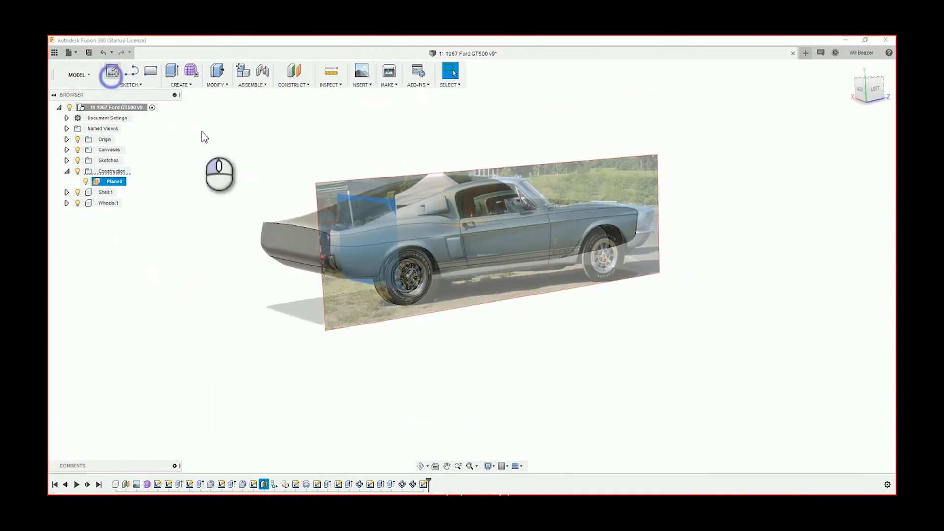
pyautogui.scroll(10, 594, 332)
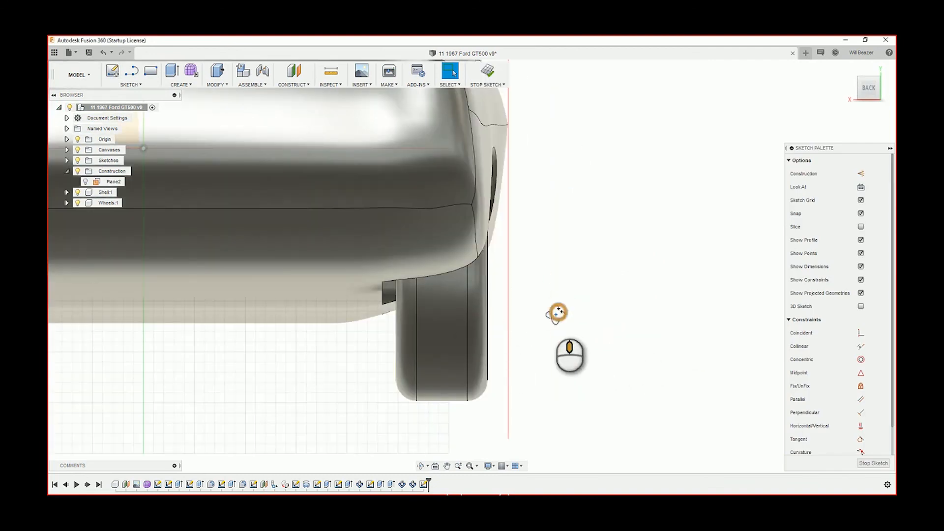
# - Project the circular edge of the wheel hub into the sketch
pyautogui.moveTo(556, 311)
pyautogui.keyDown('shift'); pyautogui.mouseDown(button='middle')
pyautogui.moveTo(607, 324)
pyautogui.moveTo(572, 333)
pyautogui.mouseUp(button='middle'); pyautogui.keyUp('shift')
pyautogui.scroll(5, 560, 291)
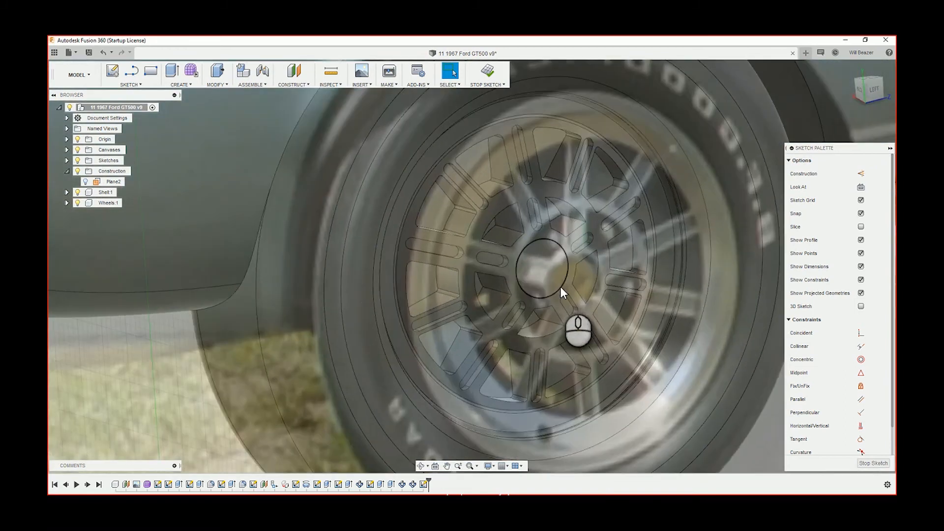
pyautogui.click(560, 287)
pyautogui.press('p')
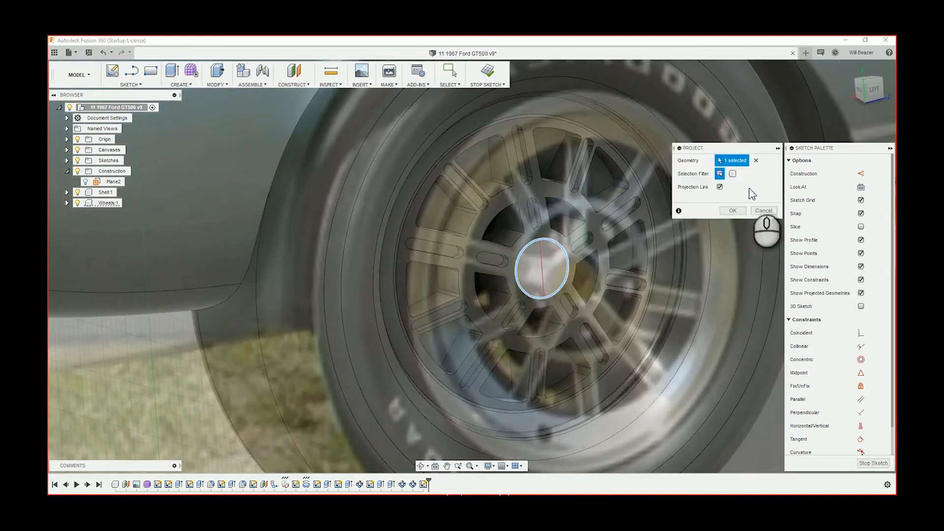
pyautogui.click(733, 210)
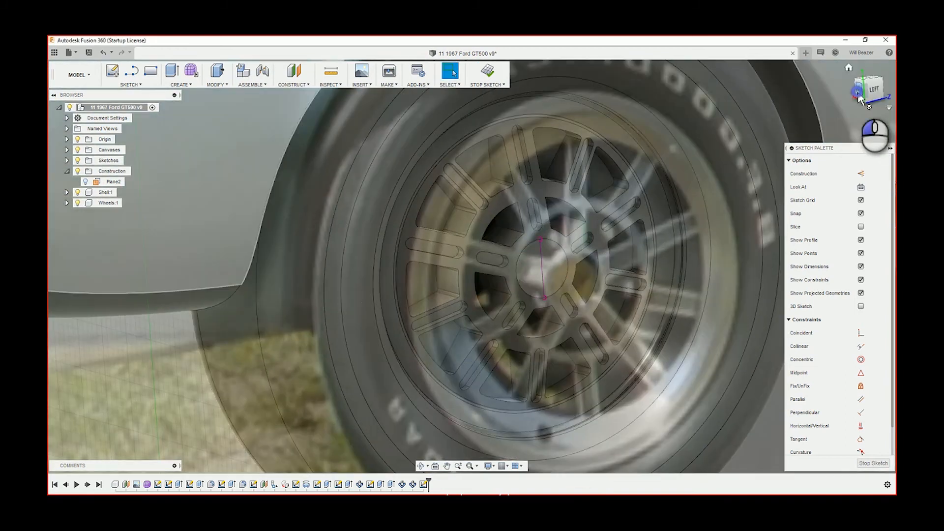
# - Draw a horizontal construction line about 15 mm long outward from the midpoint of the projected hub line
pyautogui.click(857, 87)
pyautogui.scroll(2, 455, 263)
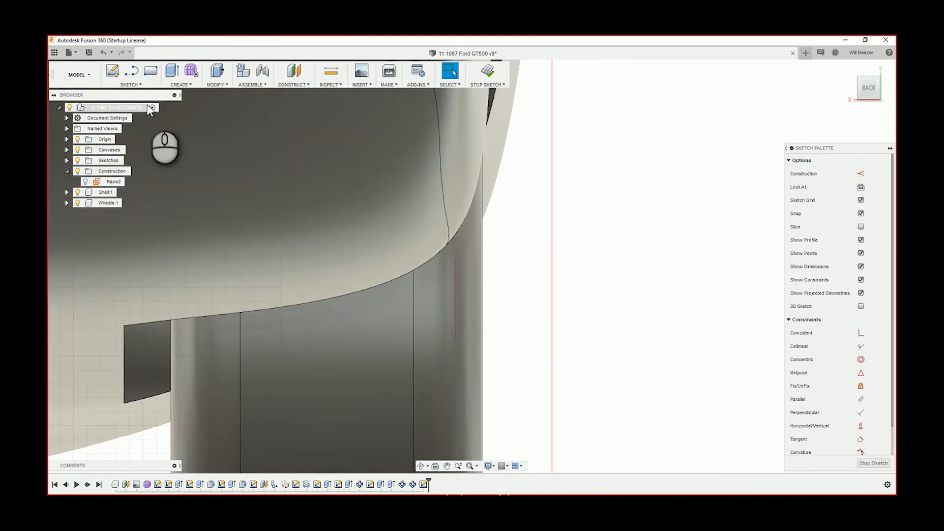
pyautogui.press('l')
pyautogui.press('x')
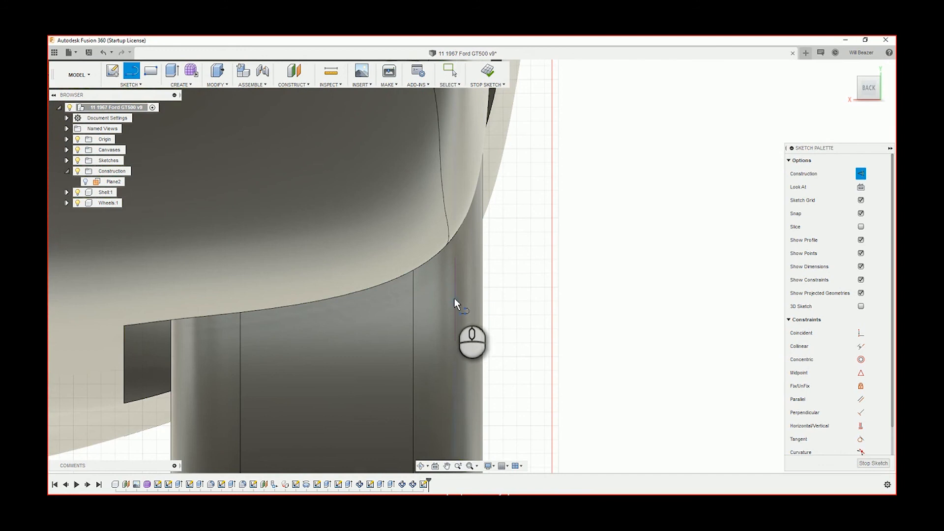
pyautogui.click(454, 298)
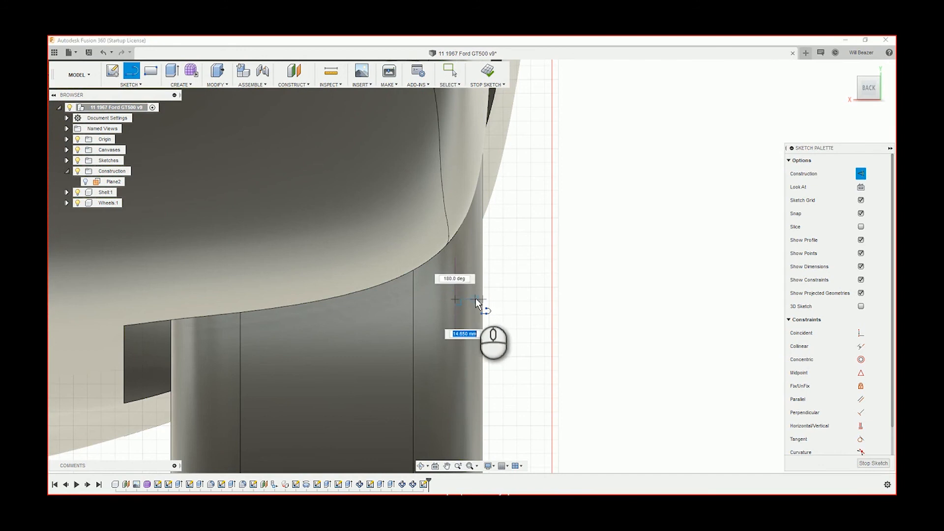
pyautogui.click(478, 298)
pyautogui.press('Escape')
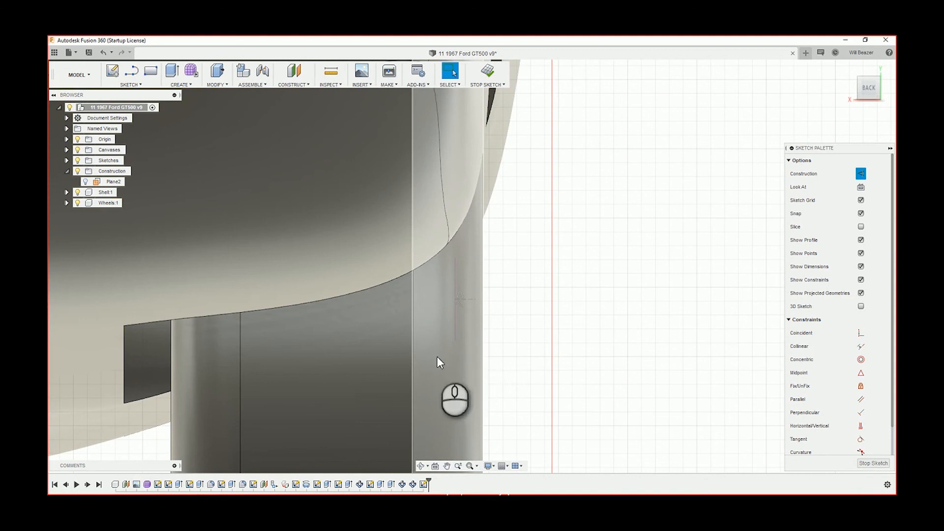
# - Draw a three-point construction arc spanning about 23 mm from the projected hub line's lower end to the wheel's outer side edge
pyautogui.press('a')
pyautogui.click(456, 343)
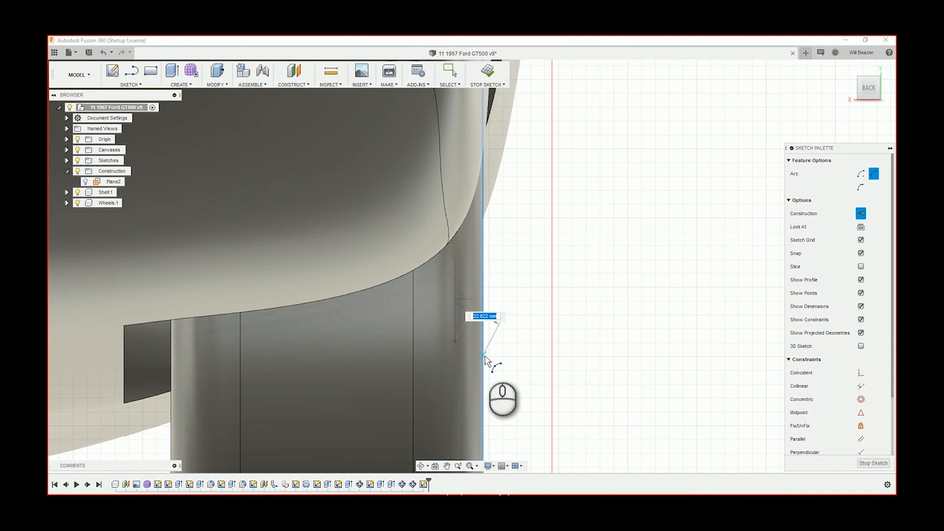
pyautogui.scroll(3, 470, 343)
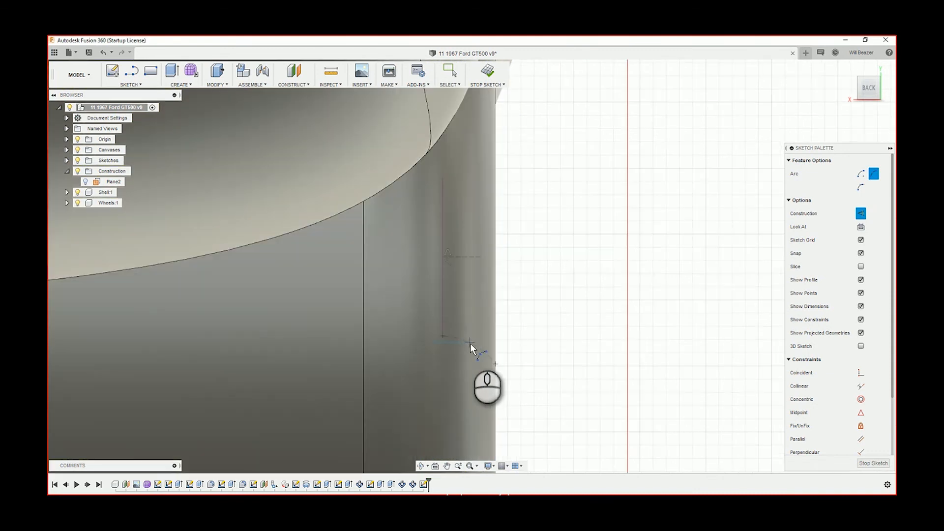
pyautogui.click(470, 344)
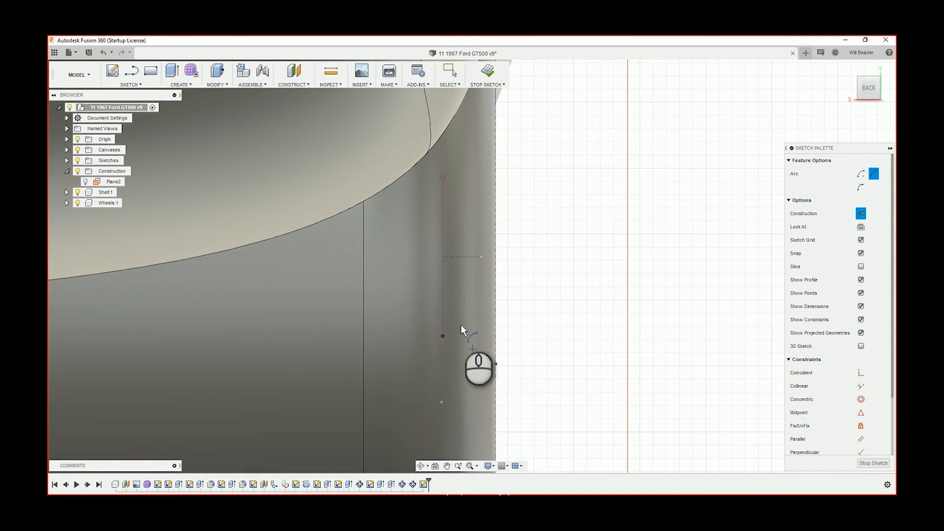
pyautogui.click(449, 72)
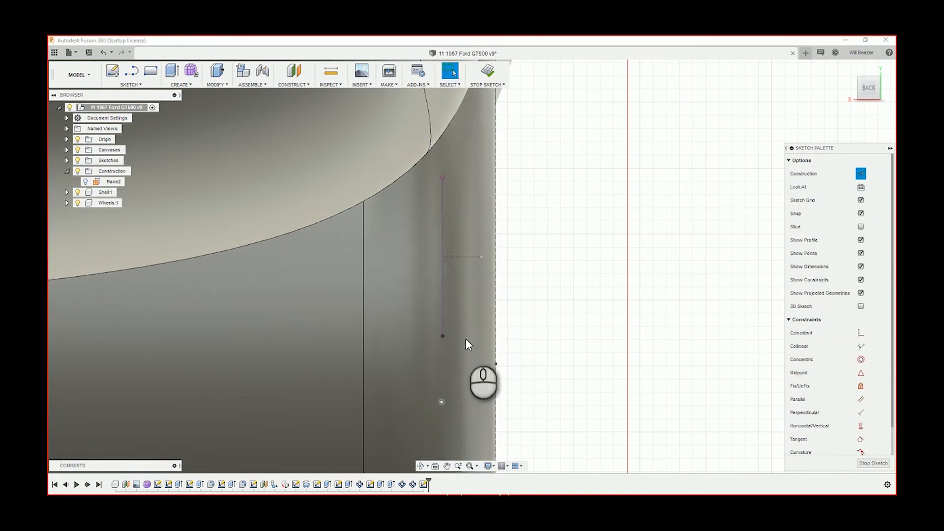
# - Convert the construction arc below the hub line to regular geometry and dimension its radius at 25 mm
pyautogui.click(465, 340)
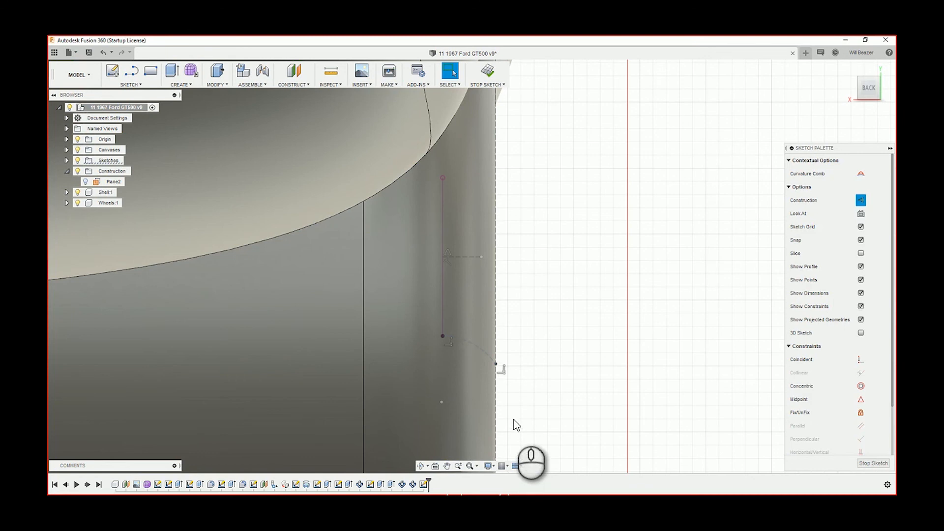
pyautogui.click(640, 325)
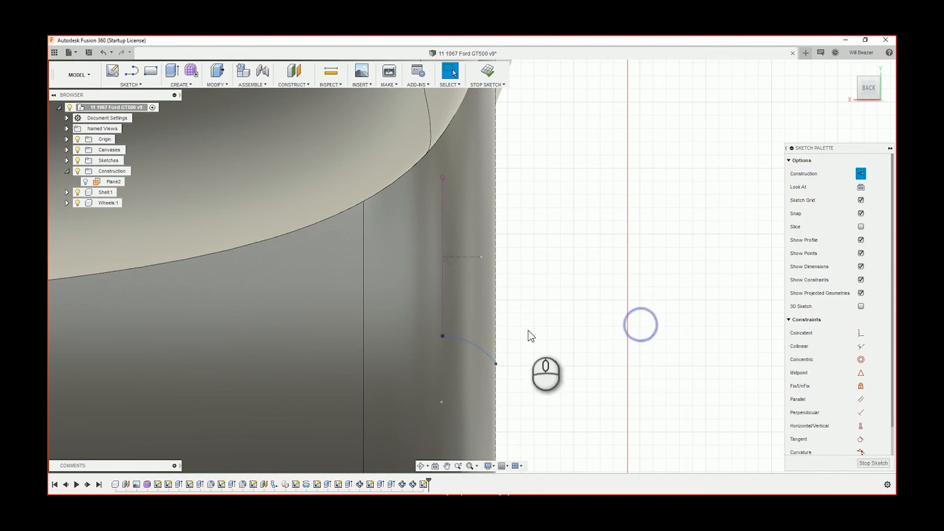
pyautogui.click(472, 346)
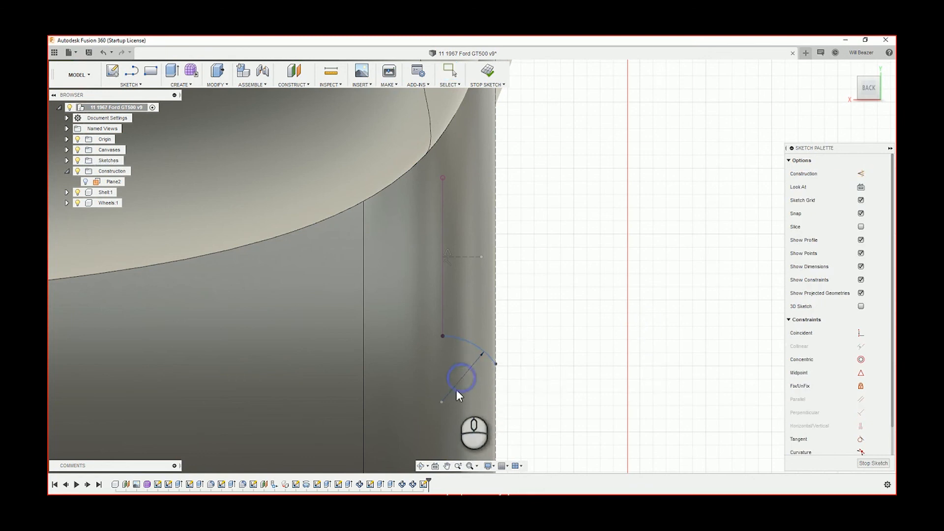
pyautogui.click(458, 390)
pyautogui.press('Return')
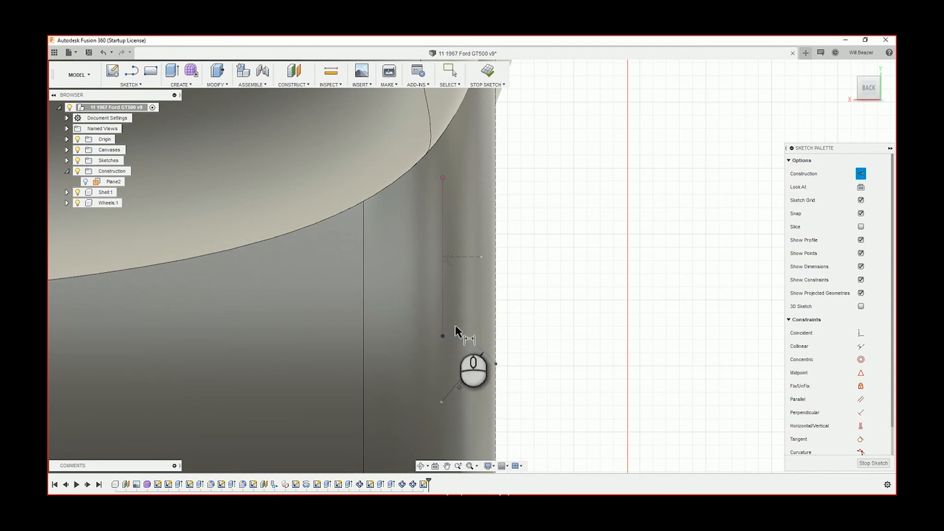
# - Dimension the vertical distance from the arc's outer end to the horizontal construction line's end at 40 mm
pyautogui.click(495, 365)
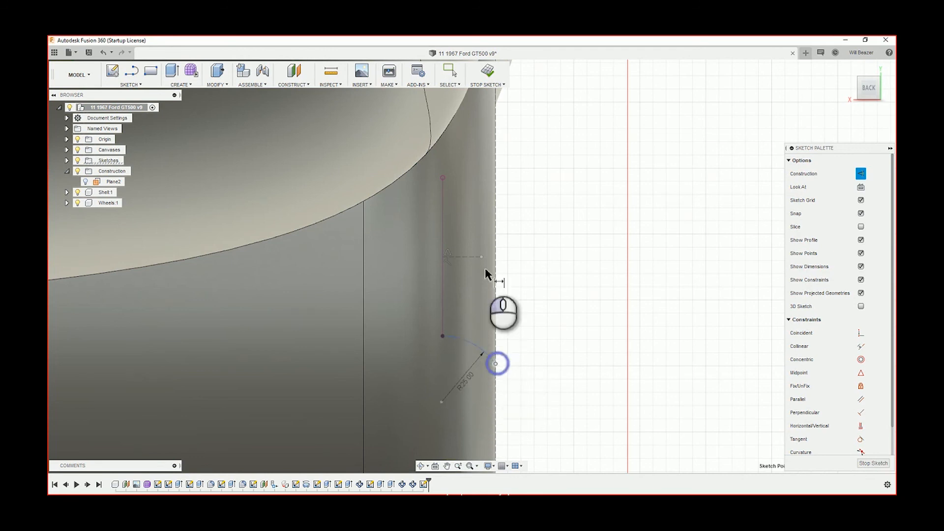
pyautogui.click(482, 258)
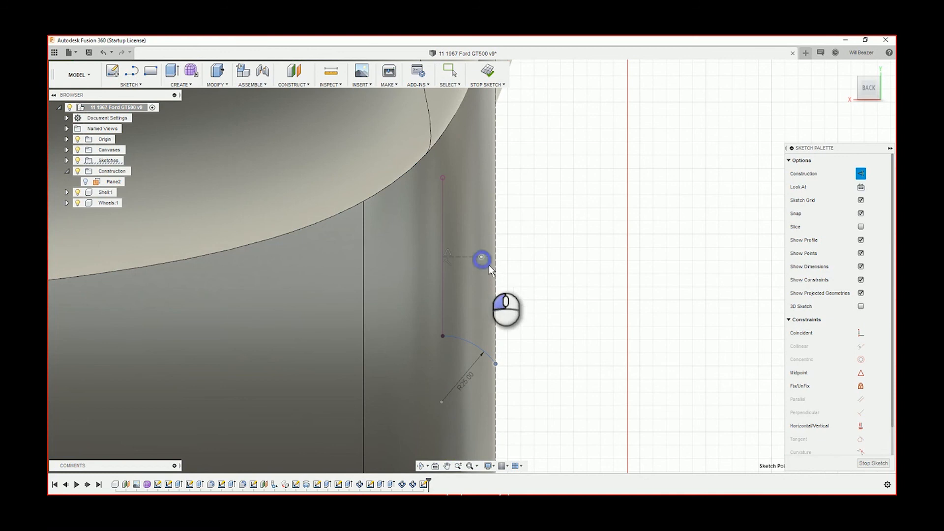
pyautogui.click(593, 327)
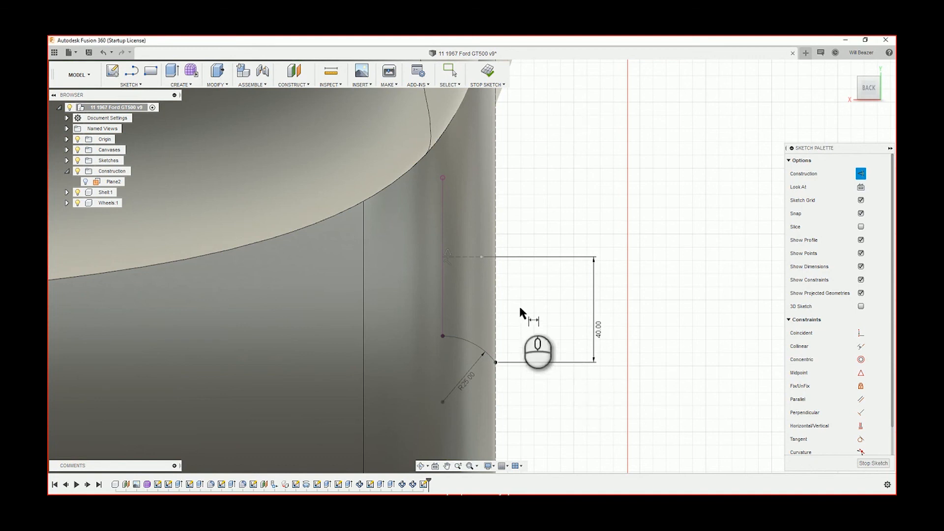
# - Draw a vertical construction line on the wheel's outer side from the arc's outer end up to the horizontal construction line's level
pyautogui.press('l')
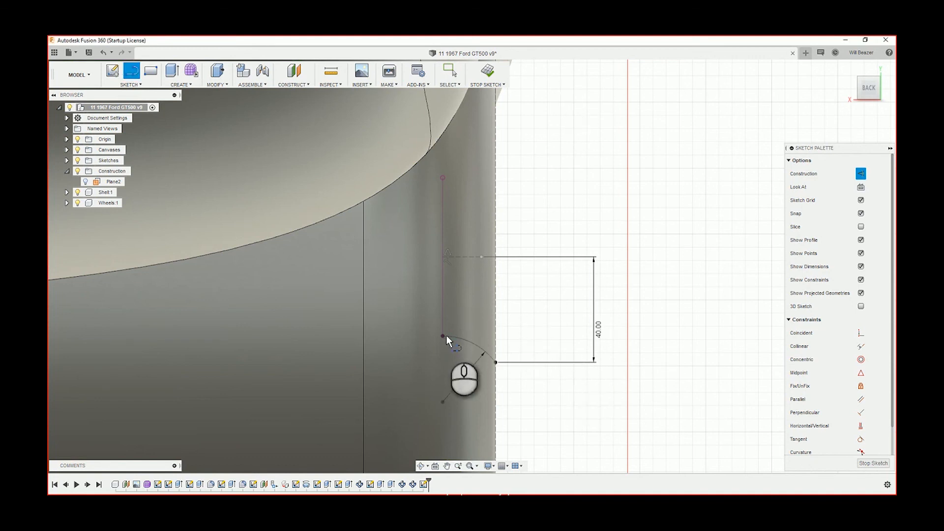
pyautogui.click(496, 363)
pyautogui.click(495, 256)
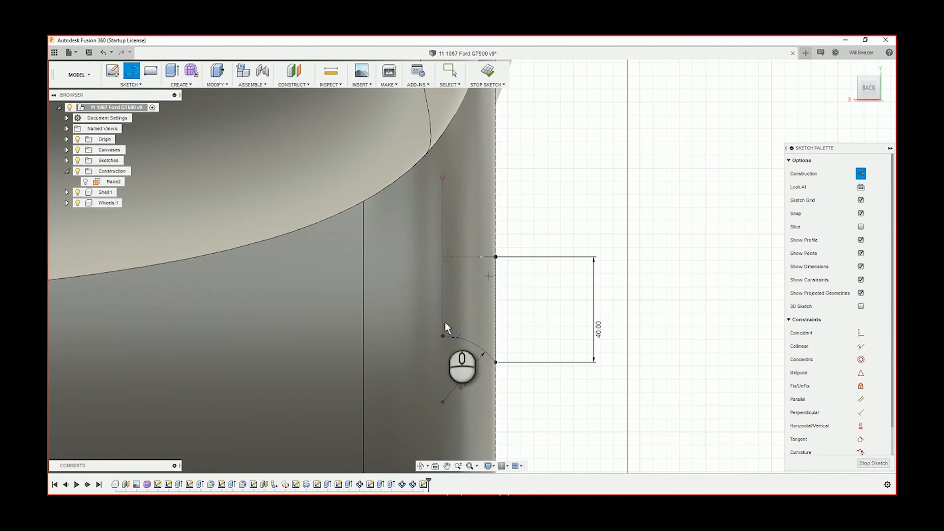
# - Try a vertical construction line from the arc's inner end up to the midpoint of the projected hub line
pyautogui.click(442, 336)
pyautogui.click(442, 255)
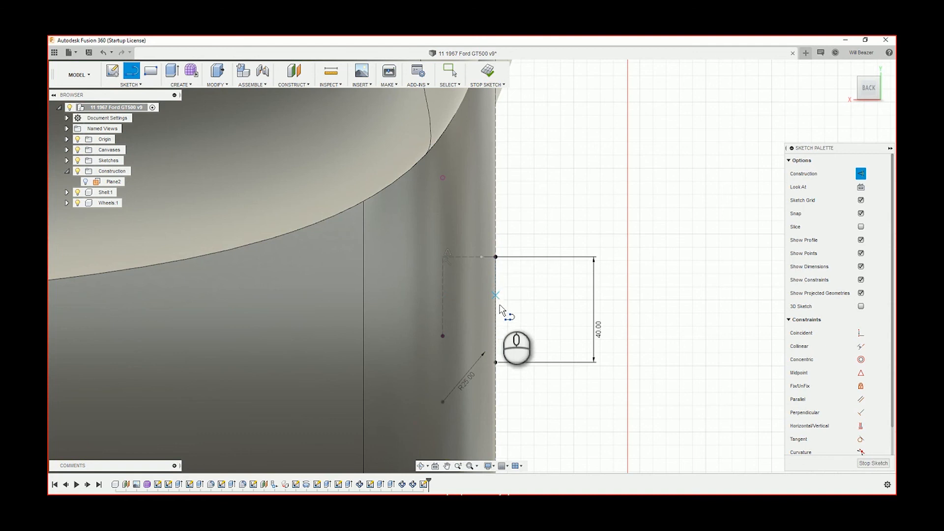
pyautogui.scroll(-3, 465, 311)
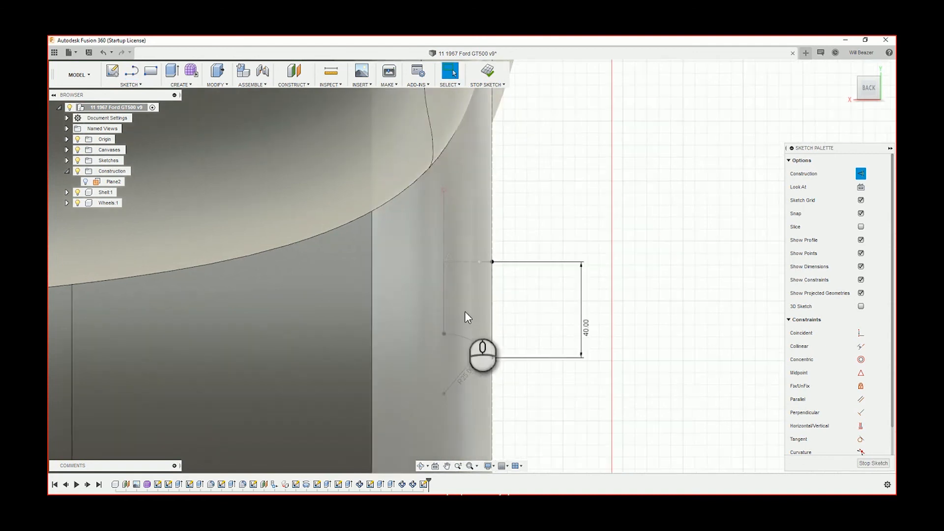
pyautogui.scroll(4, 465, 315)
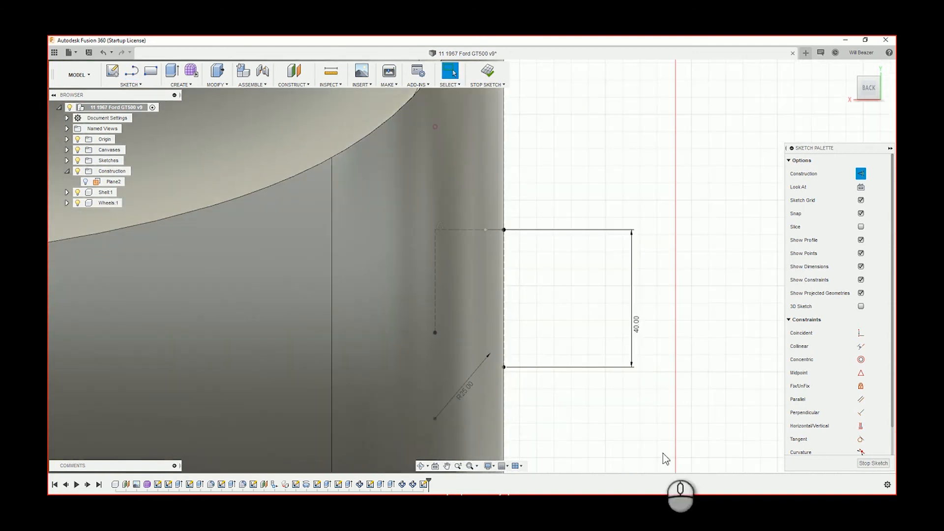
pyautogui.click(628, 411)
pyautogui.press('l')
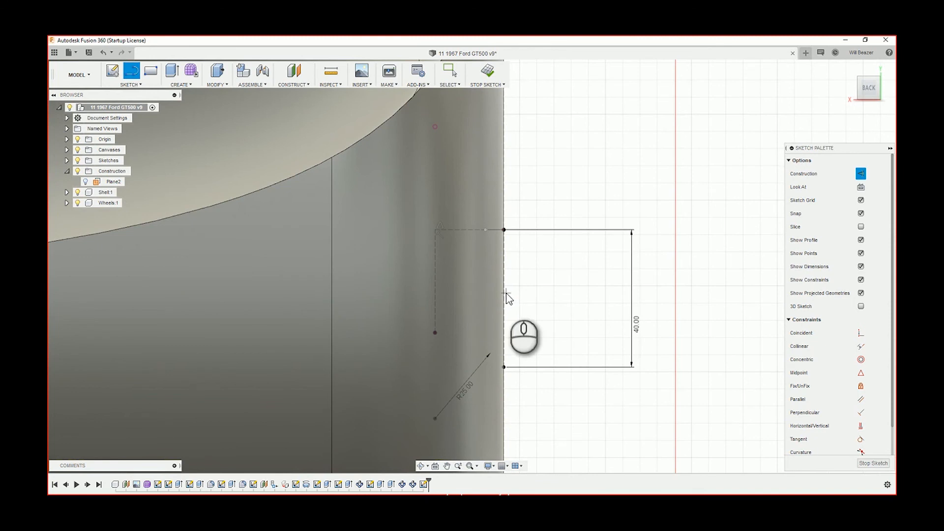
pyautogui.press('Escape')
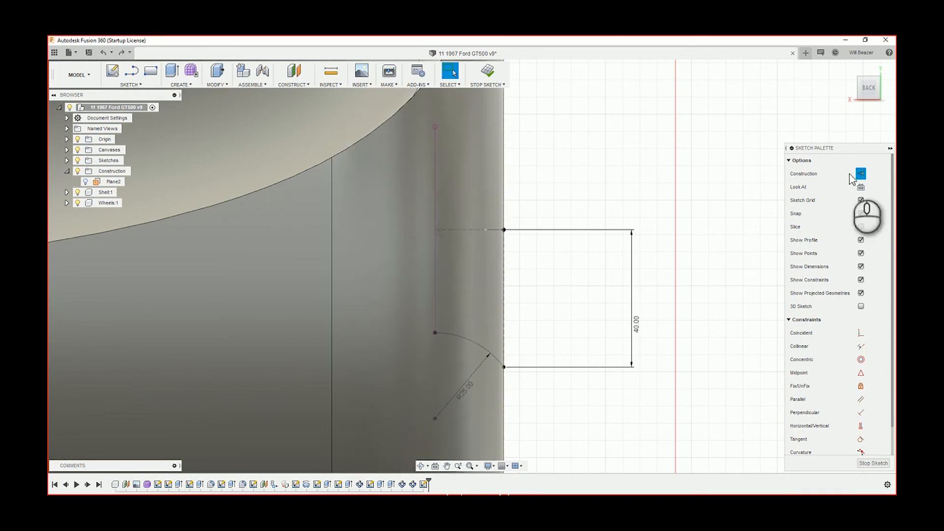
# - Turn construction mode off and draw a regular vertical line from the hub line's midpoint down to the arc's inner end
pyautogui.press('l')
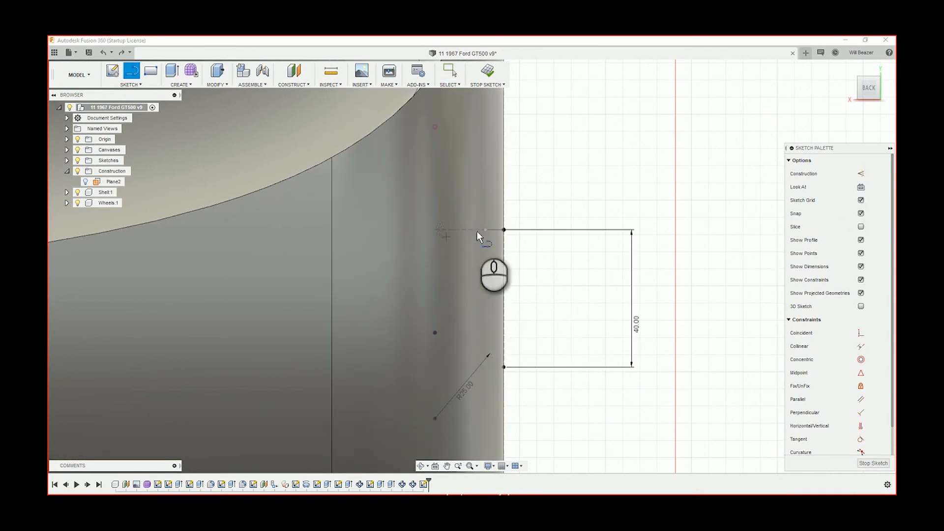
pyautogui.click(432, 230)
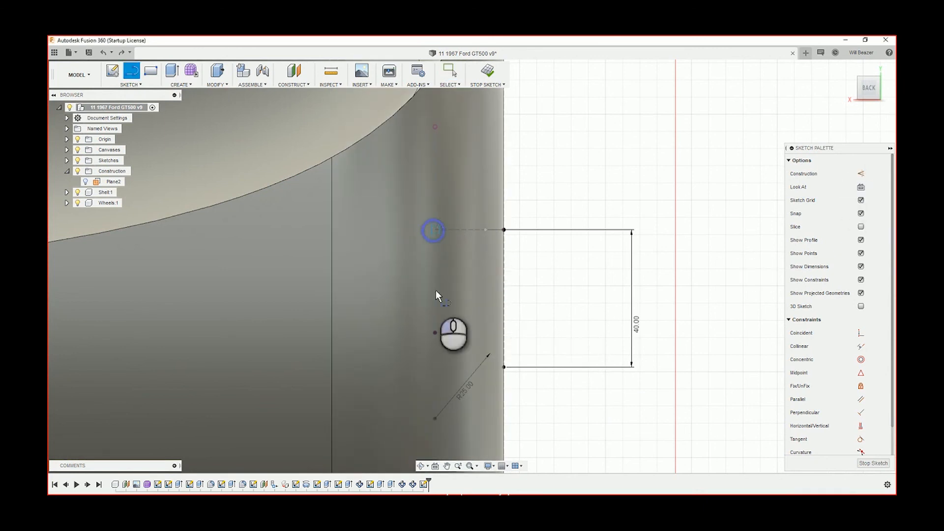
pyautogui.moveTo(434, 332); pyautogui.dragTo(488, 306)
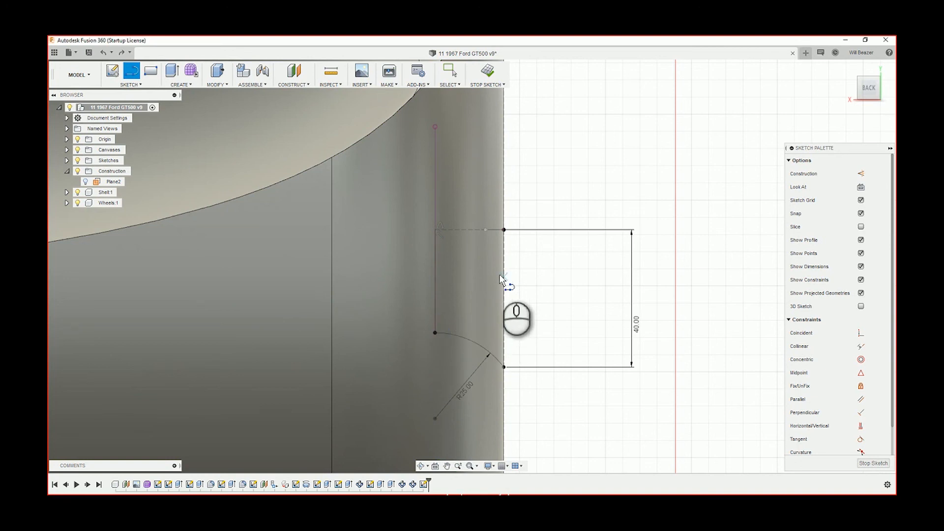
# - Convert the vertical construction line on the wheel's outer side to regular geometry
pyautogui.press('Escape')
pyautogui.click(504, 301)
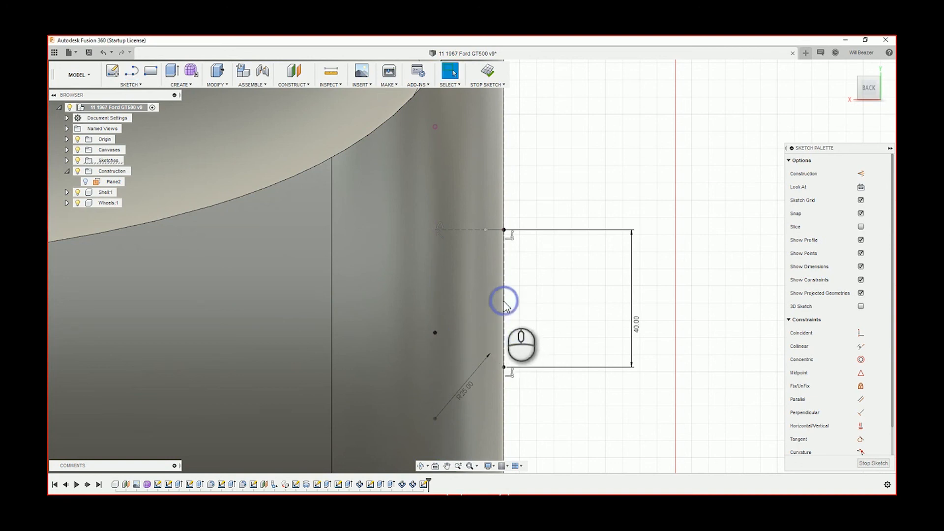
pyautogui.press('x')
pyautogui.click(584, 283)
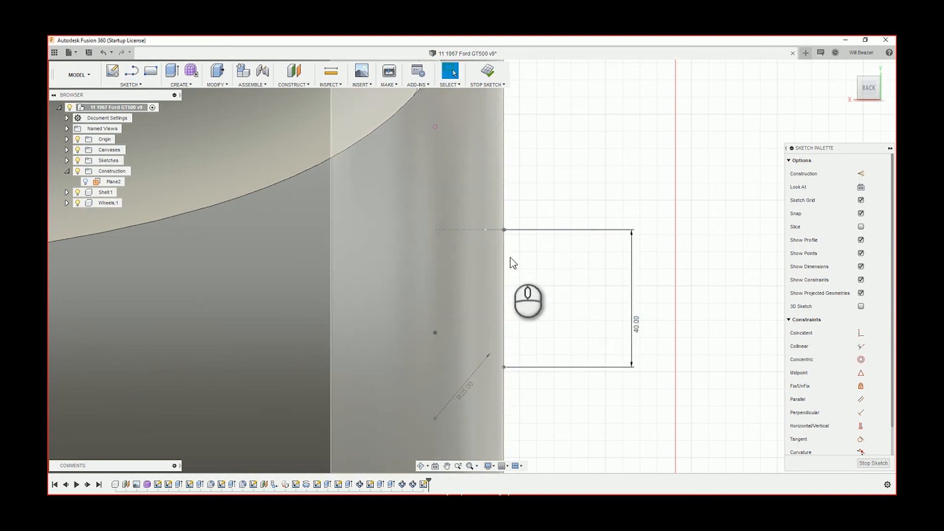
# - Draw a regular horizontal line from the outer vertical line's upper end to the hub line's midpoint, closing the profile
pyautogui.press('l')
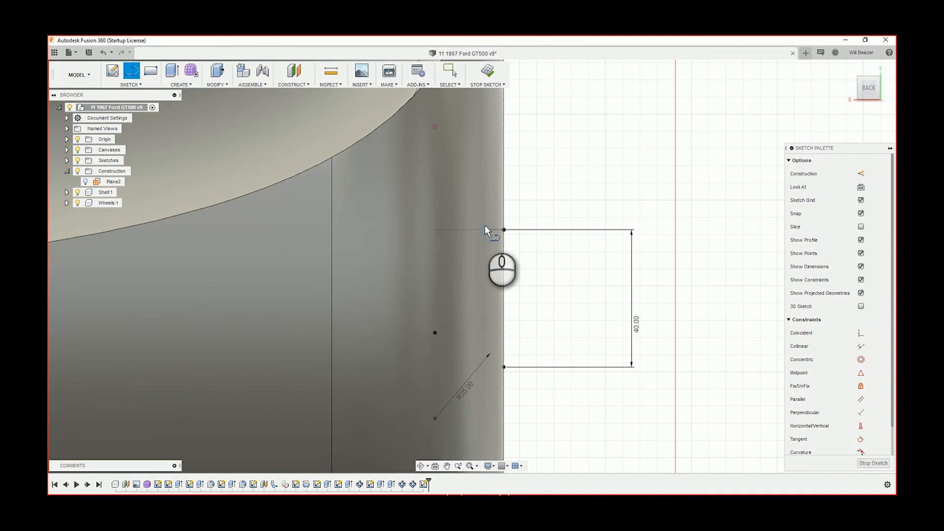
pyautogui.click(504, 230)
pyautogui.doubleClick(435, 229)
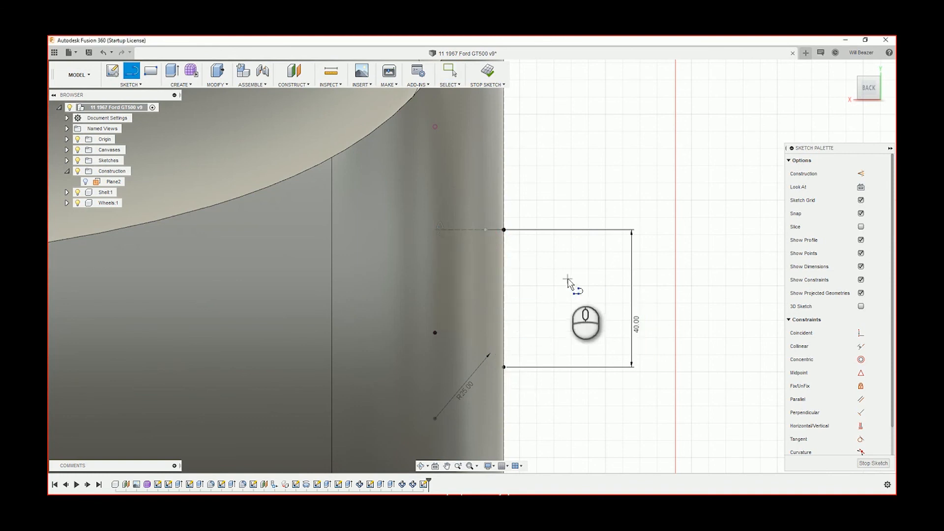
# - Fillet the lower outer corner between the arc and the outer vertical line with a 1 mm radius
pyautogui.scroll(-1, 567, 281)
pyautogui.scroll(2, 520, 323)
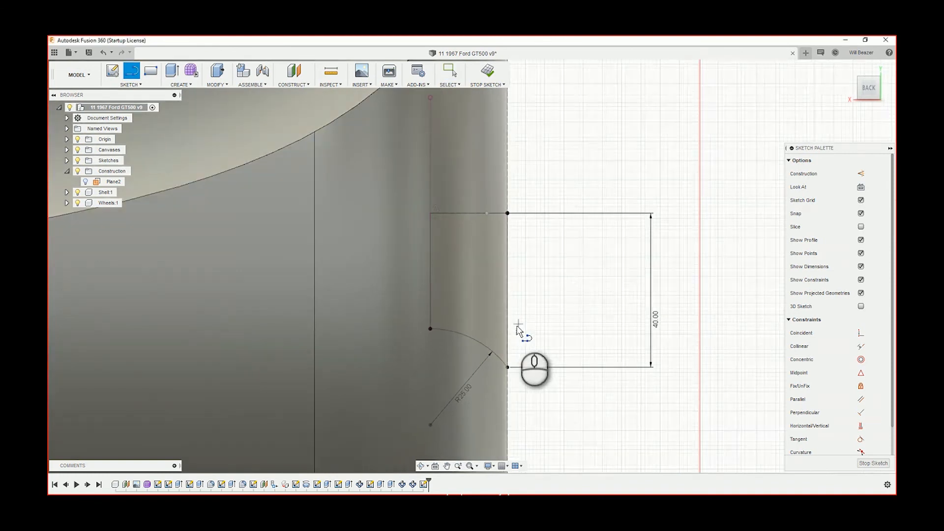
pyautogui.click(131, 85)
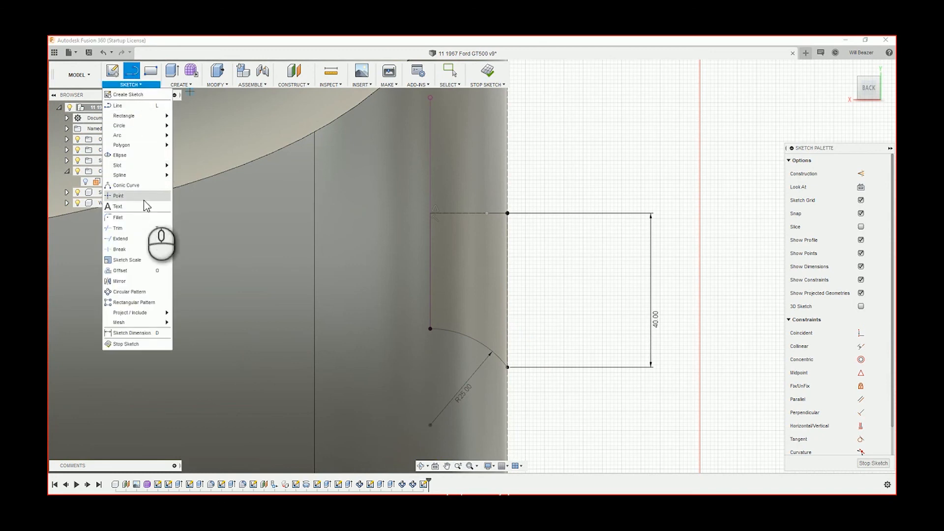
pyautogui.click(141, 217)
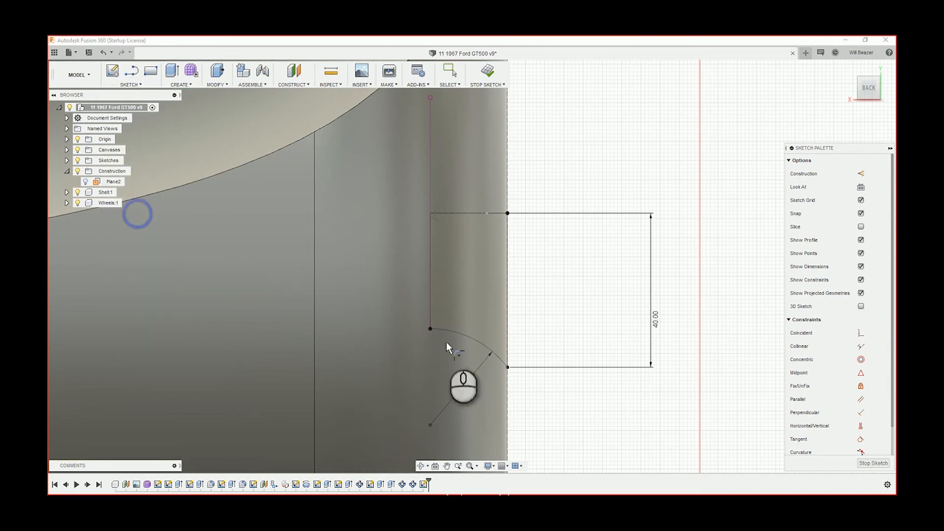
pyautogui.click(508, 366)
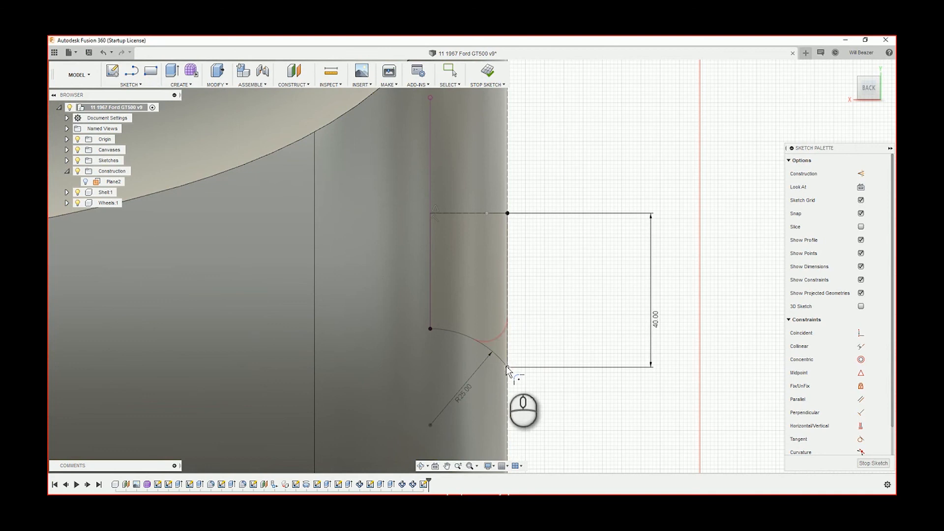
pyautogui.click(508, 365)
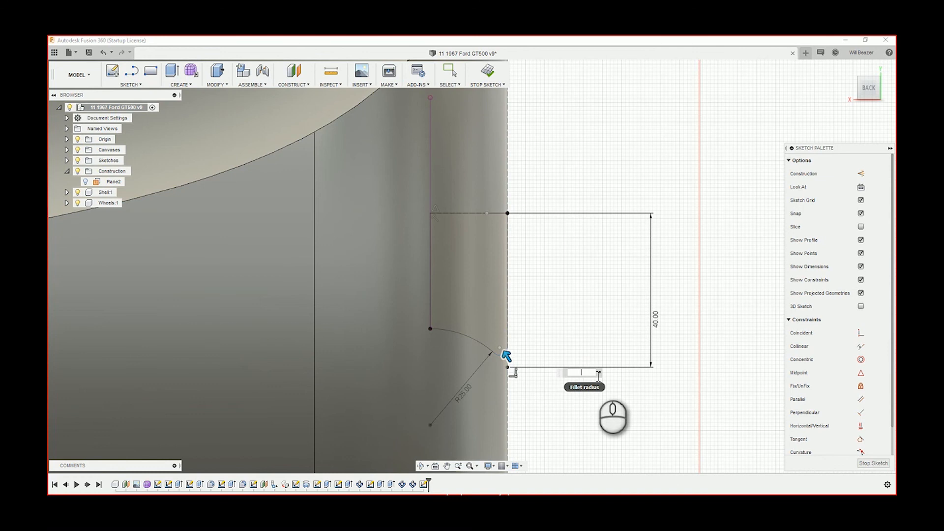
pyautogui.press('Return')
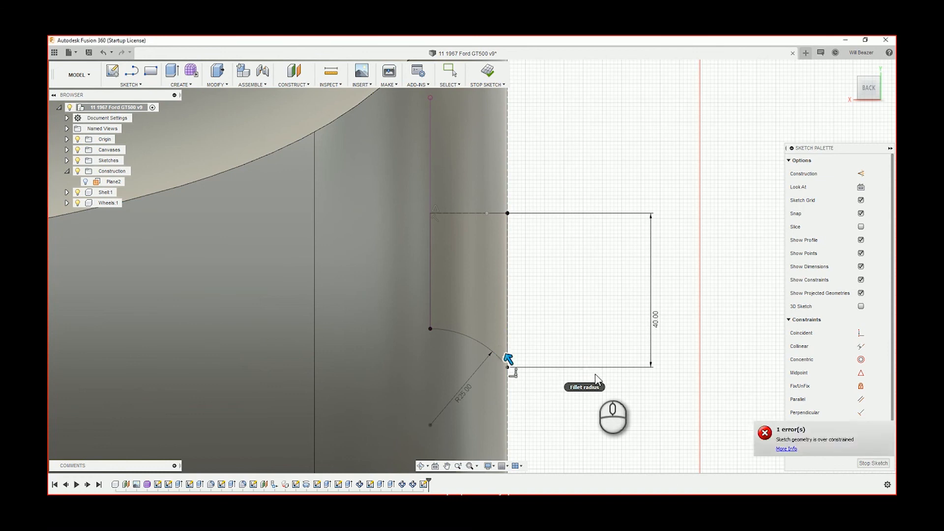
# - Convert the outer vertical line above the fillet back to construction geometry
pyautogui.scroll(2, 446, 245)
pyautogui.scroll(2, 504, 291)
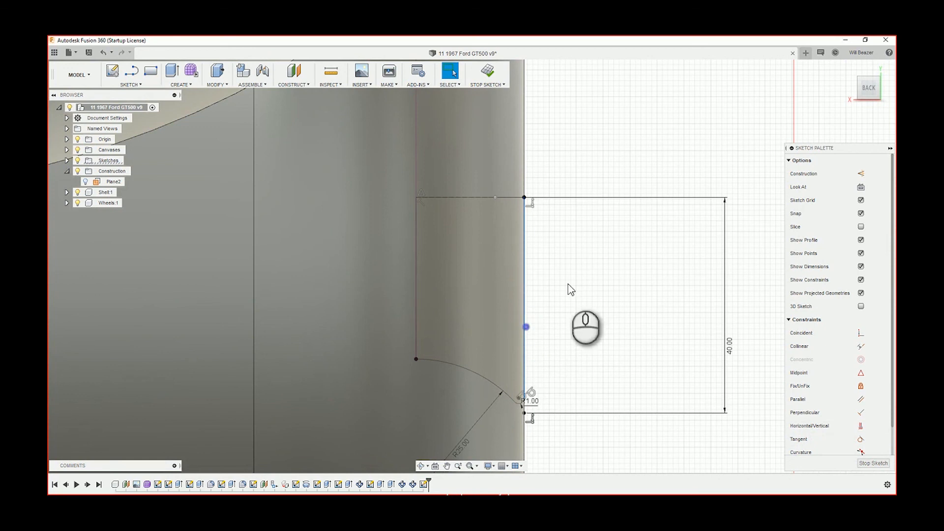
pyautogui.click(860, 173)
pyautogui.click(683, 292)
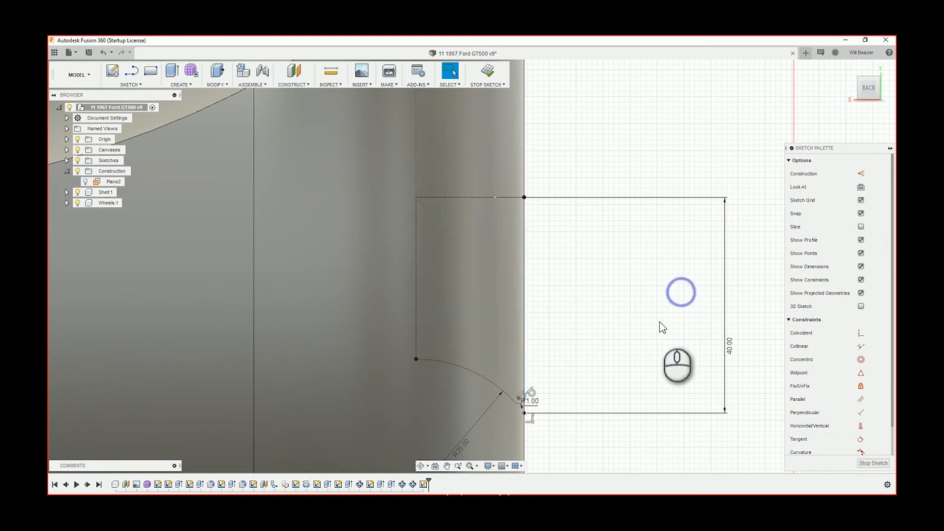
pyautogui.press('a')
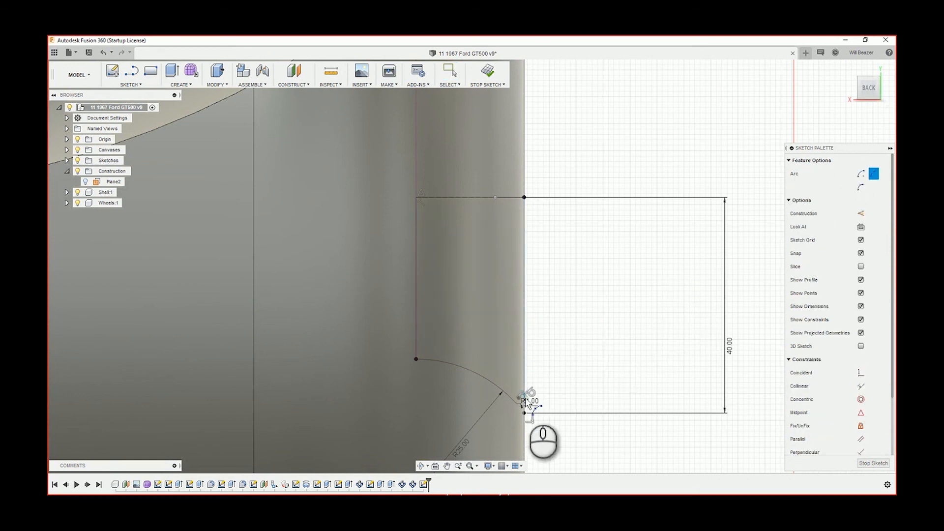
pyautogui.click(525, 403)
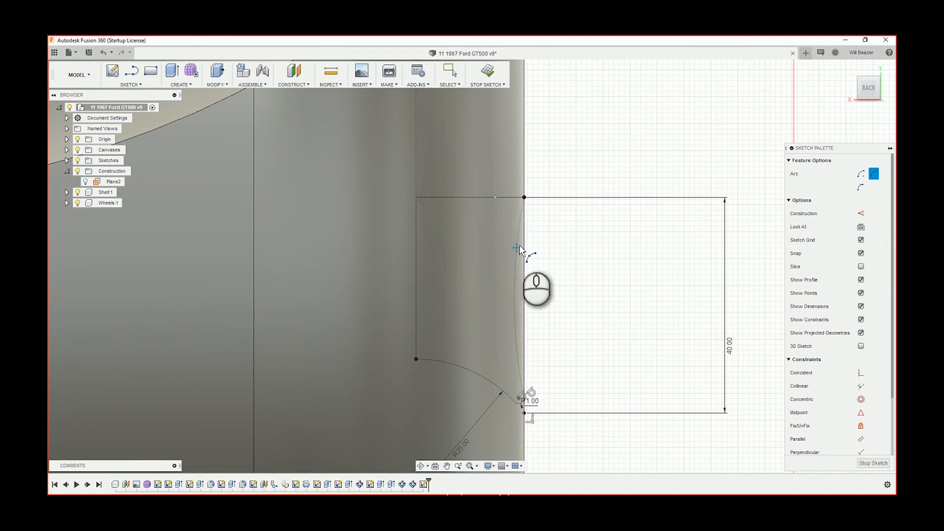
pyautogui.press('Escape')
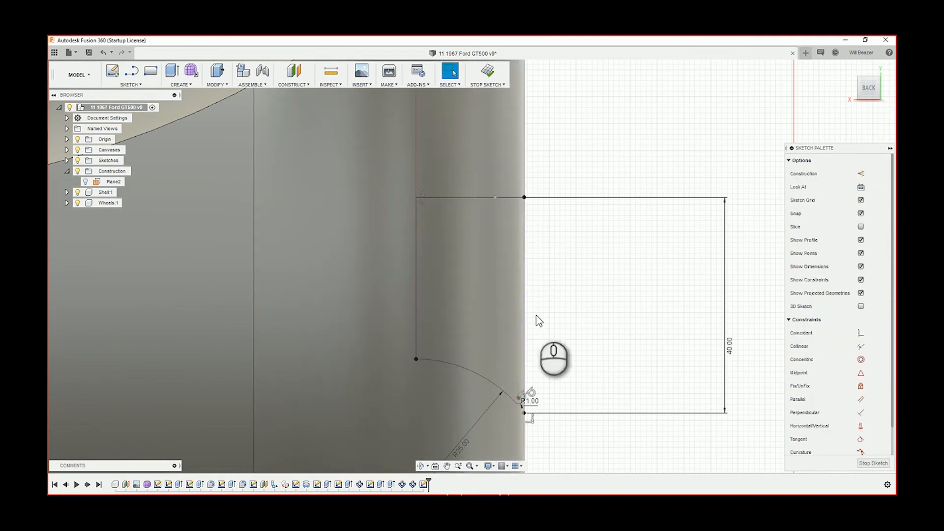
# - Draw a shallow three-point arc from the fillet's upper end to the outer end of the 15 mm horizontal construction line
pyautogui.press('Return')
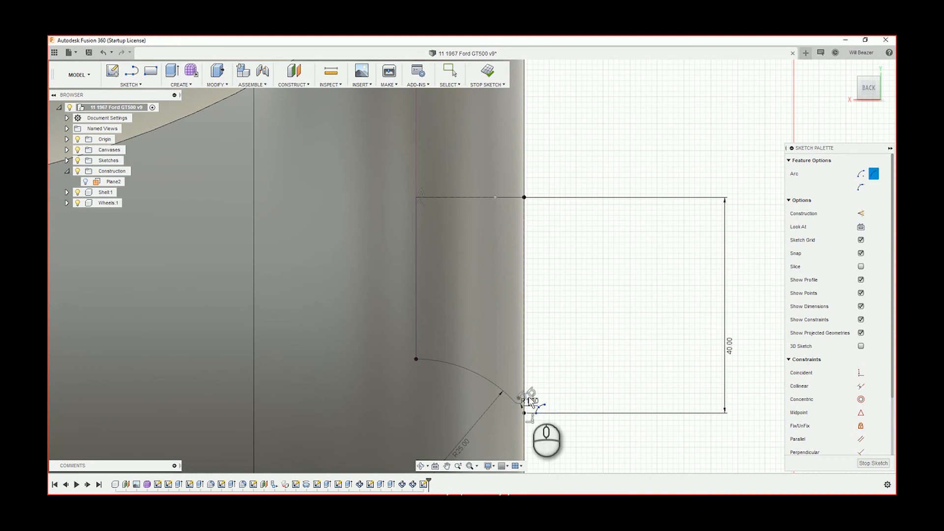
pyautogui.click(525, 397)
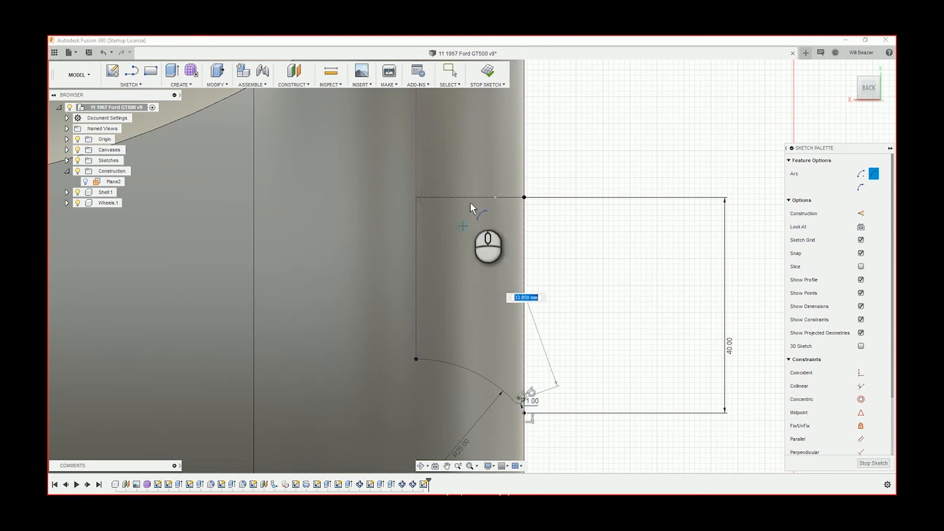
pyautogui.click(495, 198)
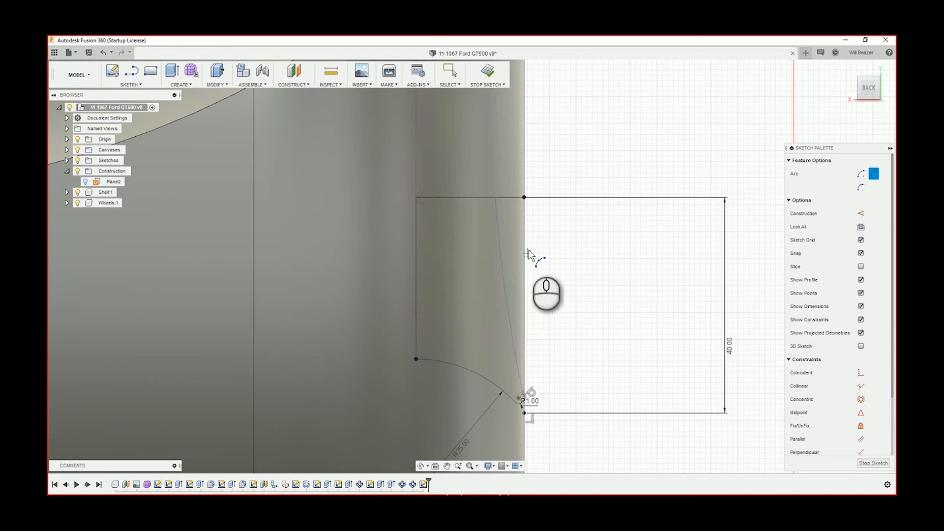
# - Dimension the radius of the shallow outer arc and set it to 270 mm
pyautogui.press('d')
pyautogui.click(501, 270)
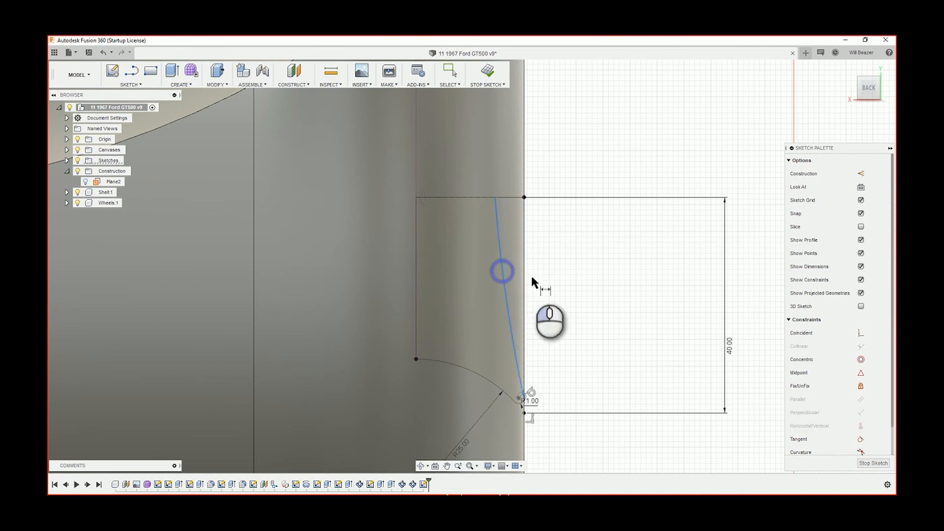
pyautogui.click(573, 280)
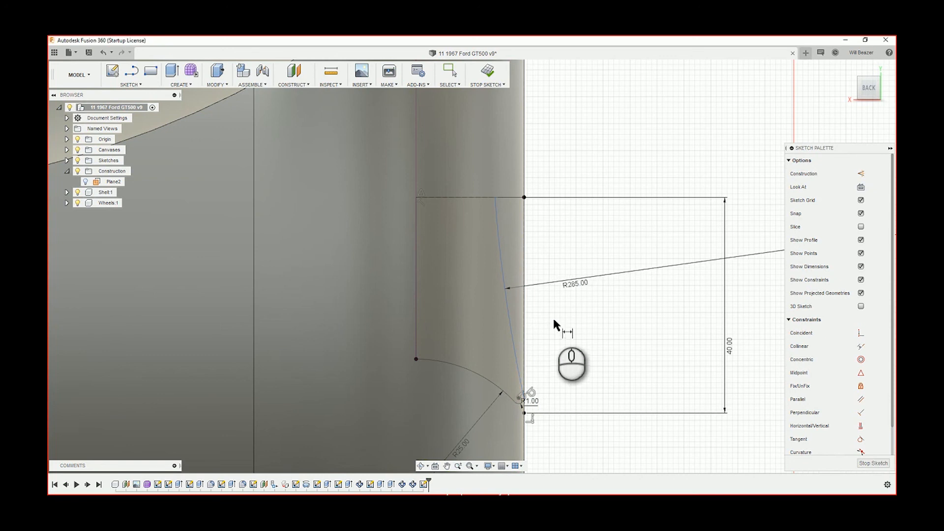
pyautogui.doubleClick(584, 281)
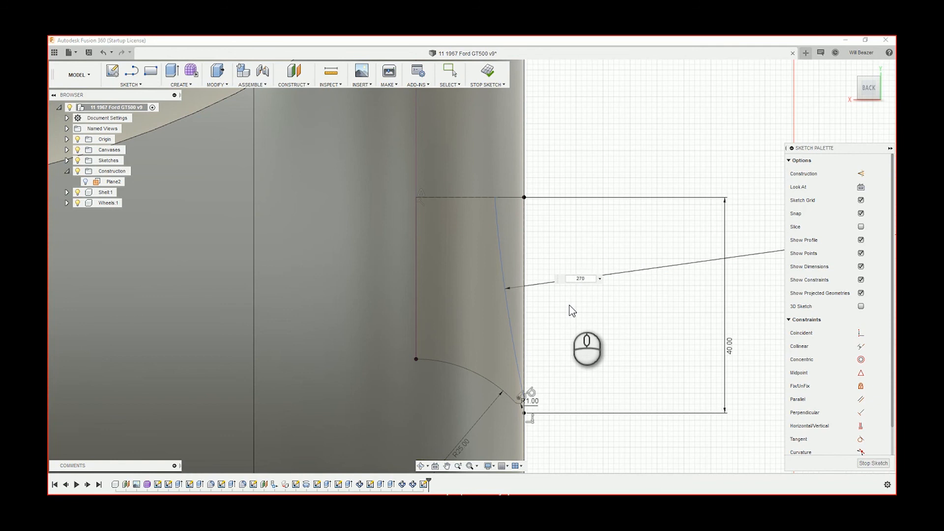
pyautogui.scroll(-3, 570, 291)
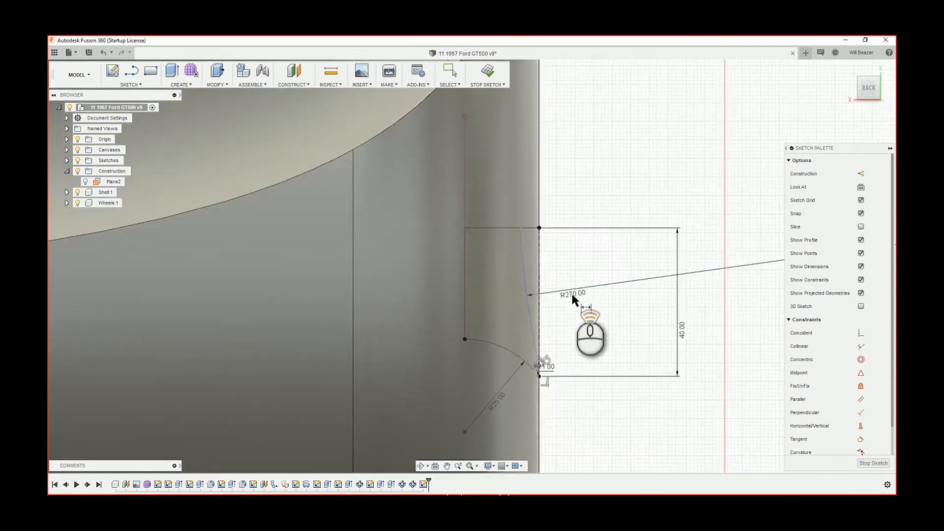
# - Dimension the horizontal gap between the shallow arc's upper end and the outer vertical line's upper end at 5 mm
pyautogui.scroll(2, 522, 236)
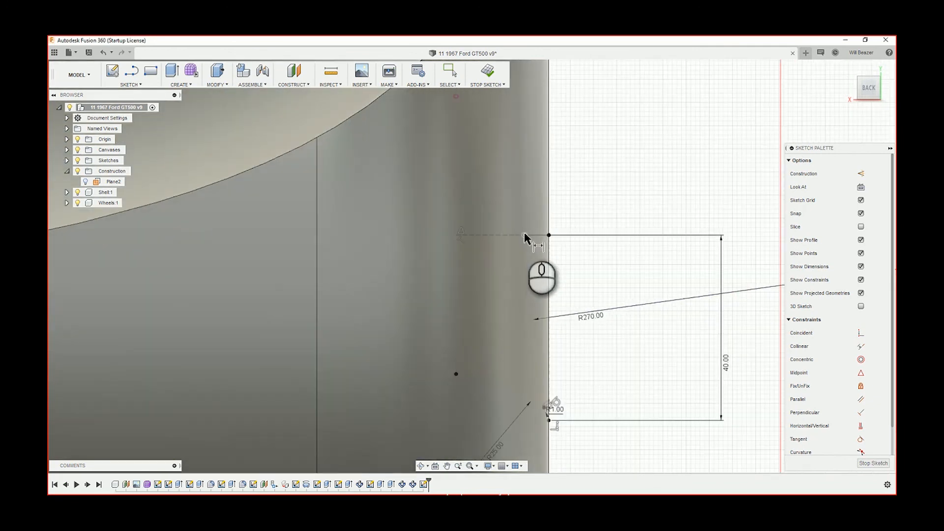
pyautogui.click(524, 235)
pyautogui.click(549, 235)
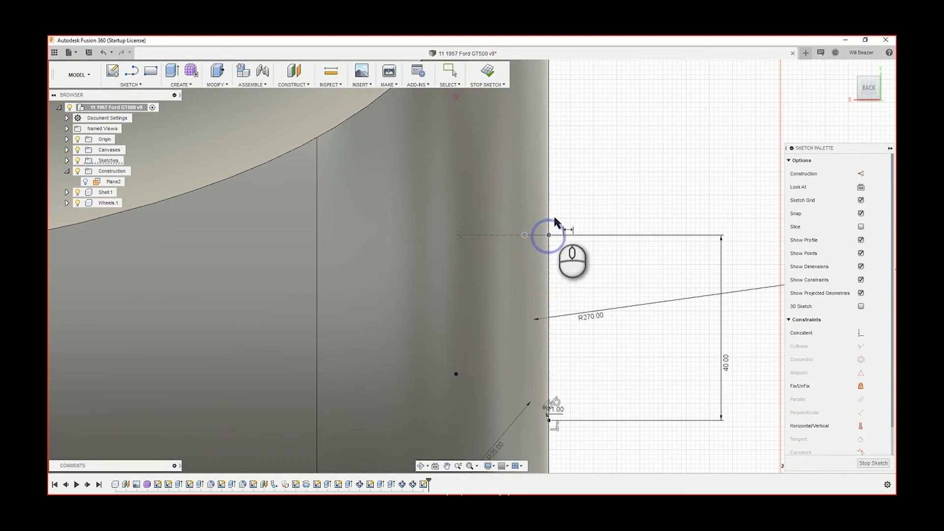
pyautogui.click(564, 213)
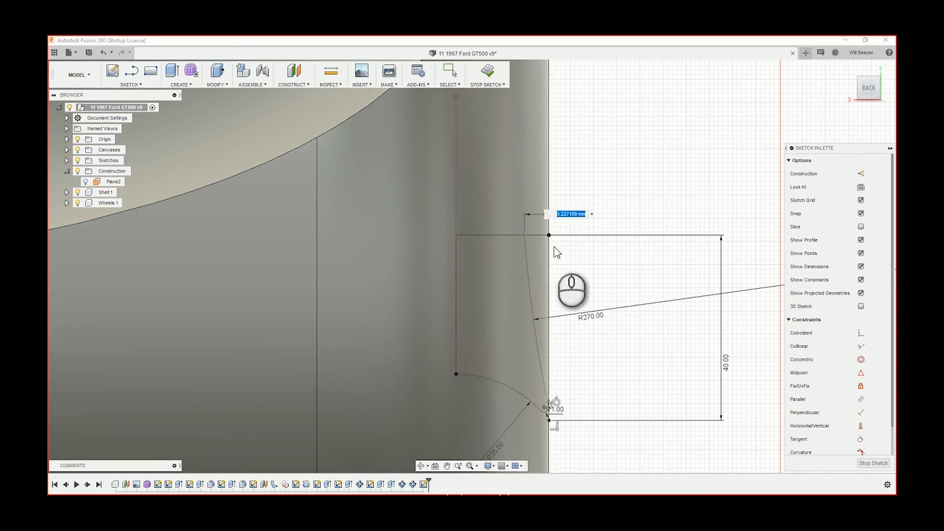
pyautogui.scroll(3, 555, 253)
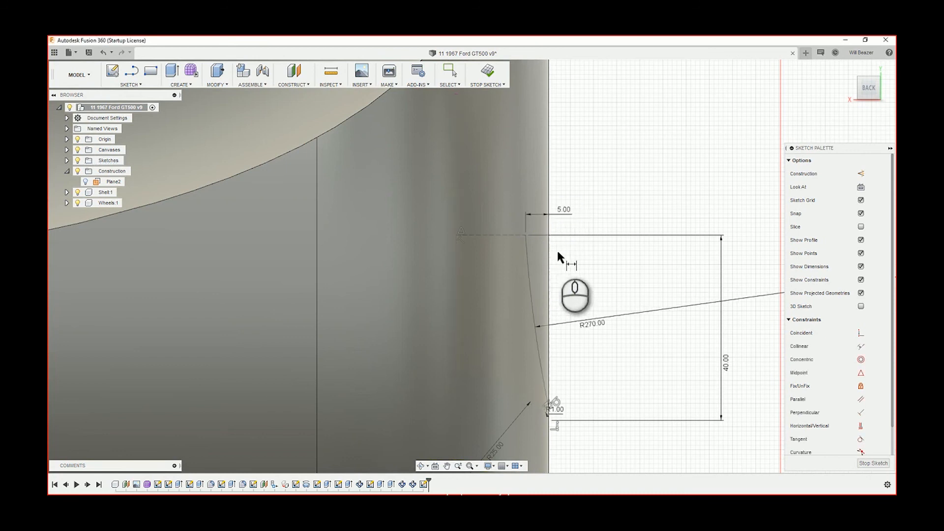
# - Try radii of 250, 200 and 100 mm for the shallow outer arc
pyautogui.scroll(2, 560, 277)
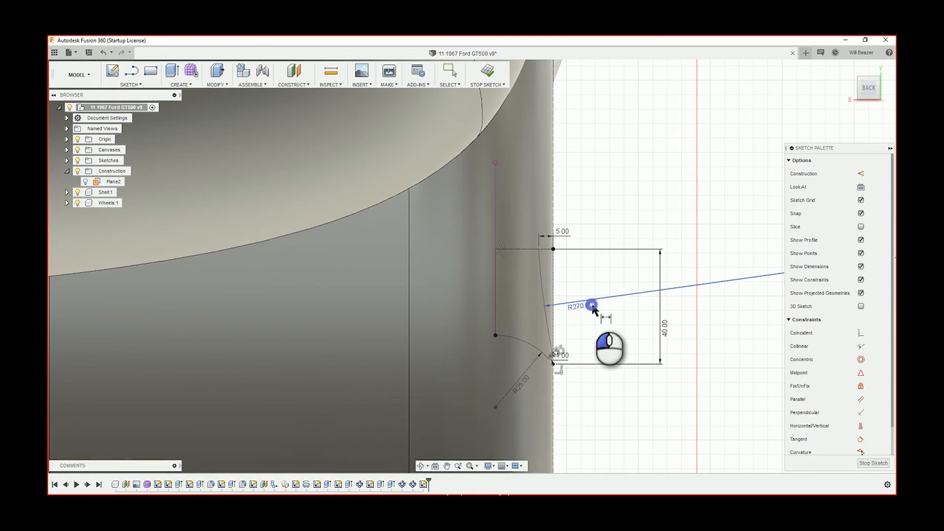
pyautogui.doubleClick(591, 303)
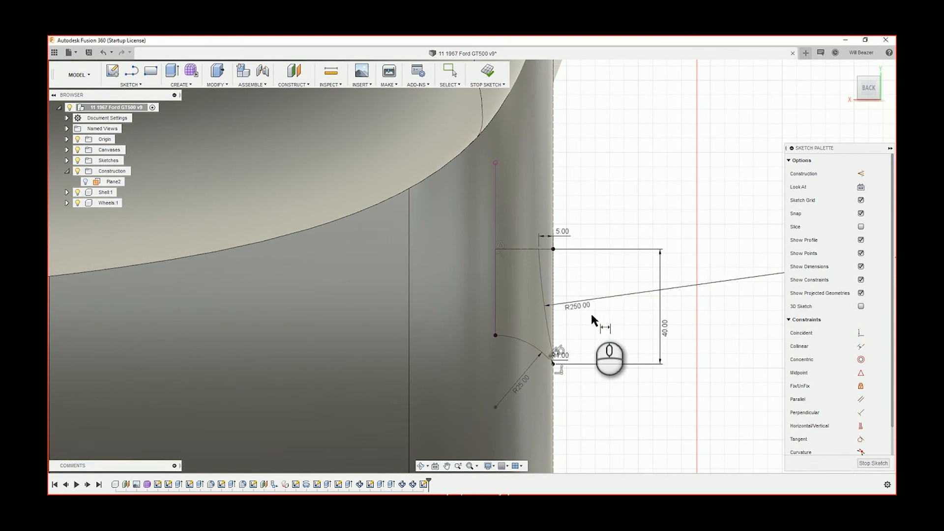
pyautogui.click(587, 302)
pyautogui.doubleClick(588, 302)
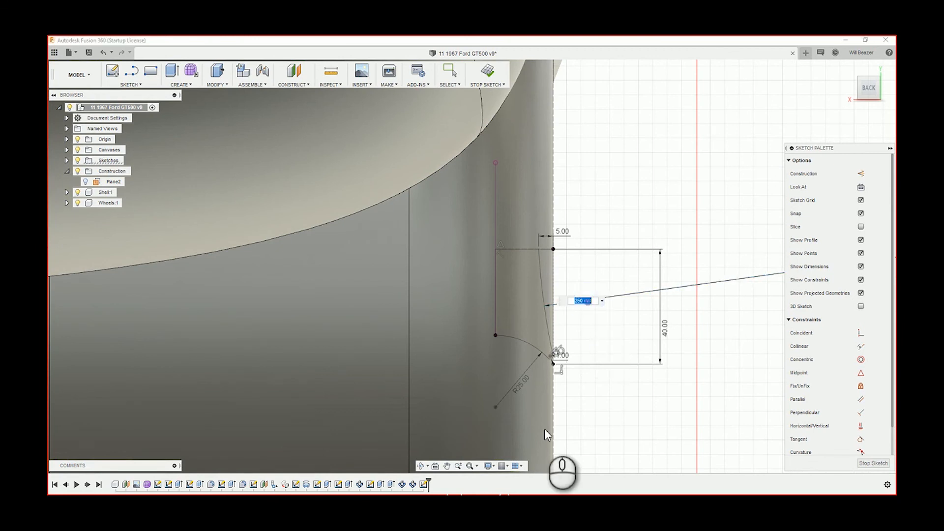
pyautogui.write('200')
pyautogui.press('Return')
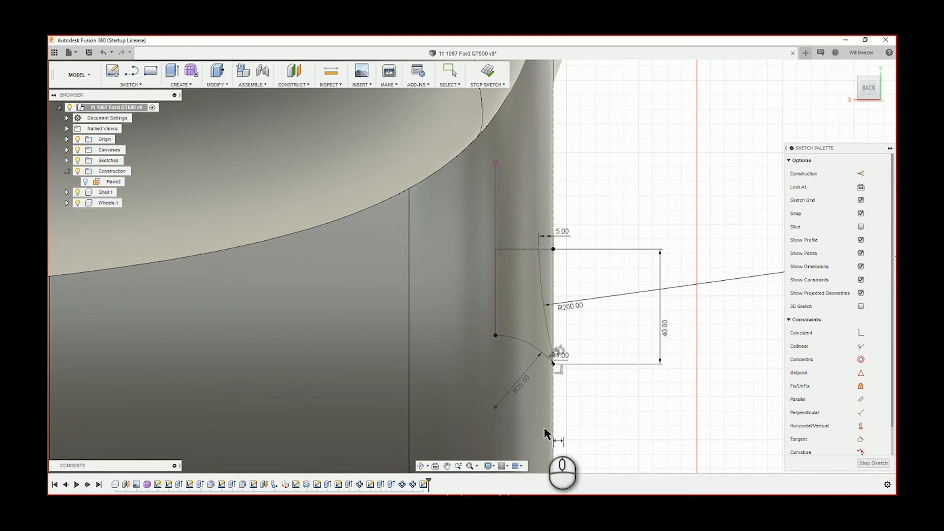
pyautogui.doubleClick(569, 304)
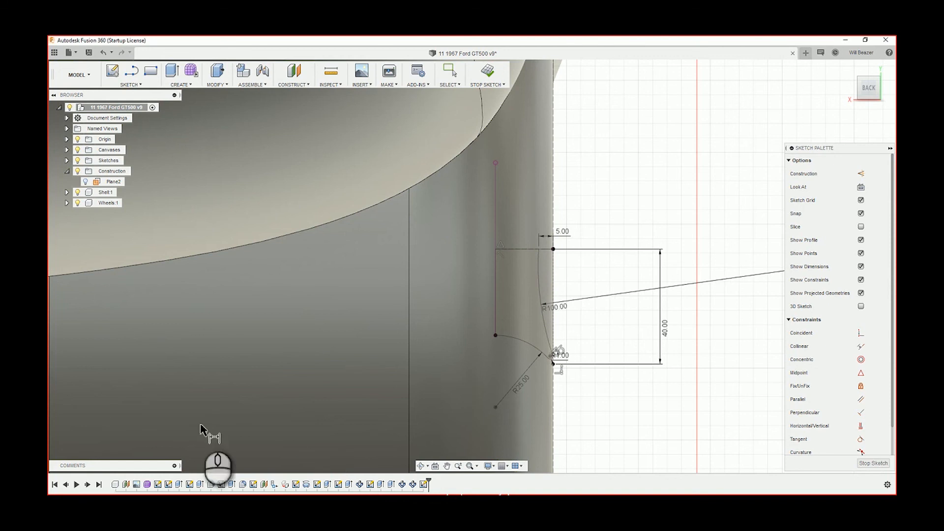
# - Set the shallow outer arc's radius to 150 mm
pyautogui.doubleClick(561, 306)
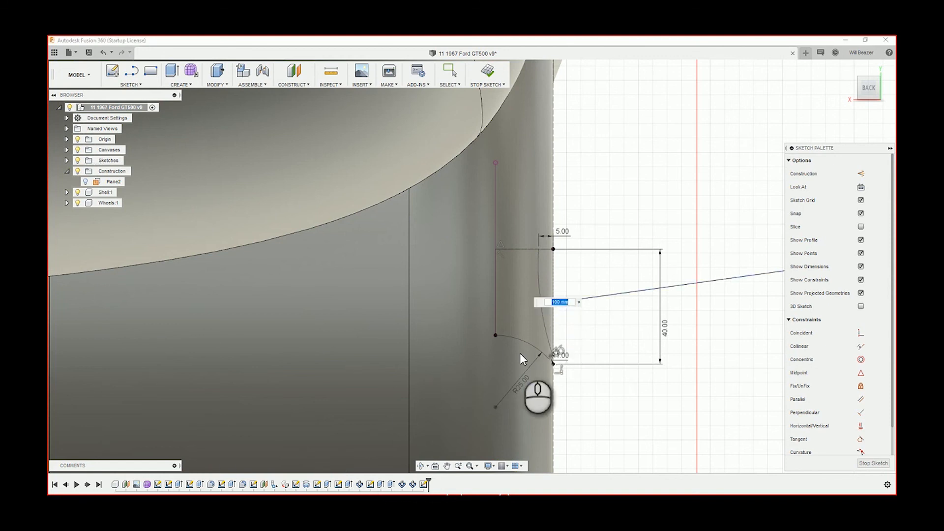
pyautogui.write('150')
pyautogui.press('Return')
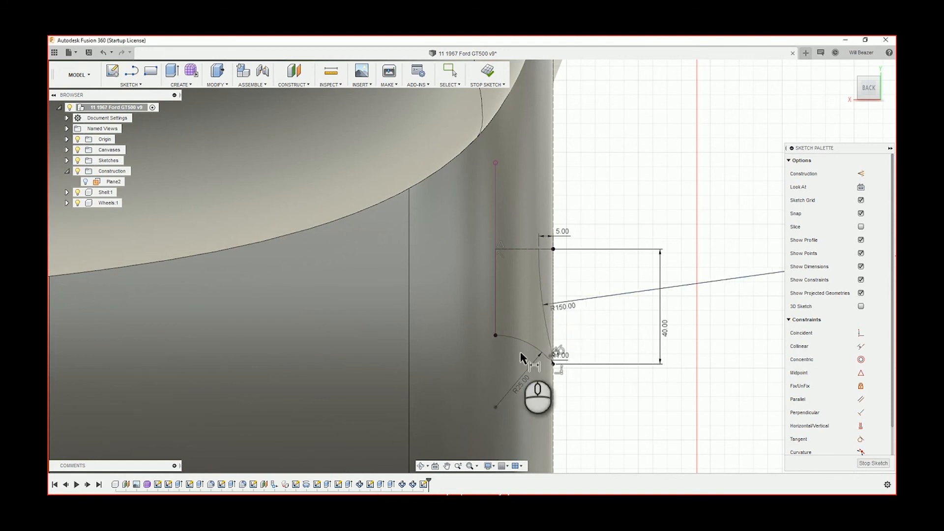
pyautogui.scroll(-1, 610, 273)
pyautogui.scroll(2, 583, 320)
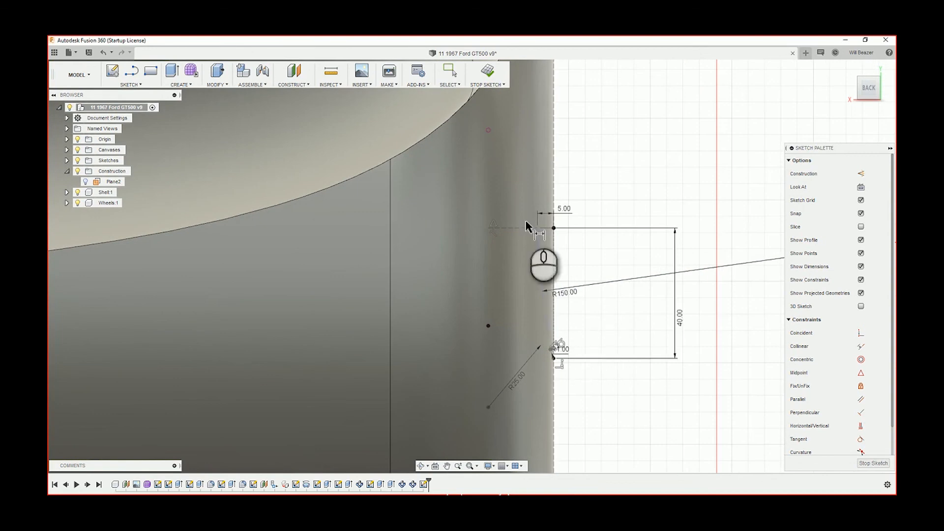
pyautogui.scroll(-2, 526, 227)
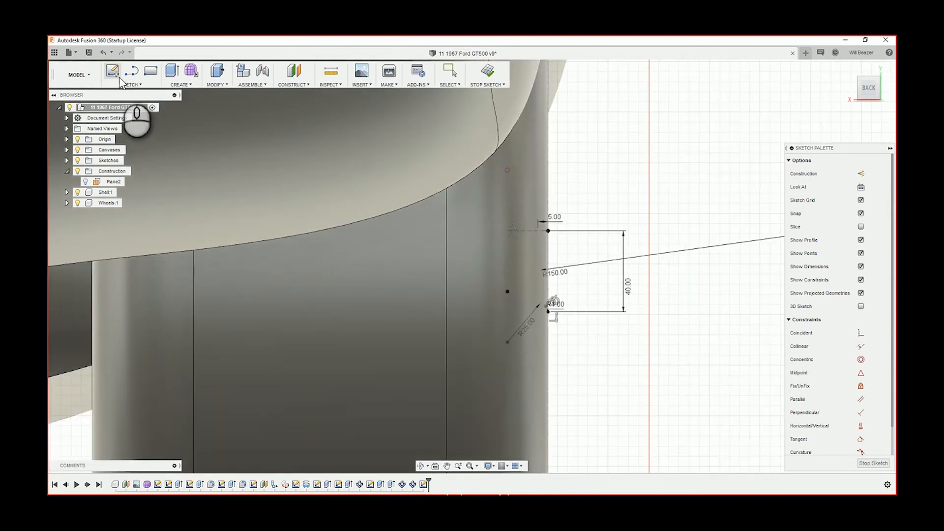
# - Start a Revolve and hide the Shell component's canvases to expose the hub cap profile
pyautogui.click(181, 85)
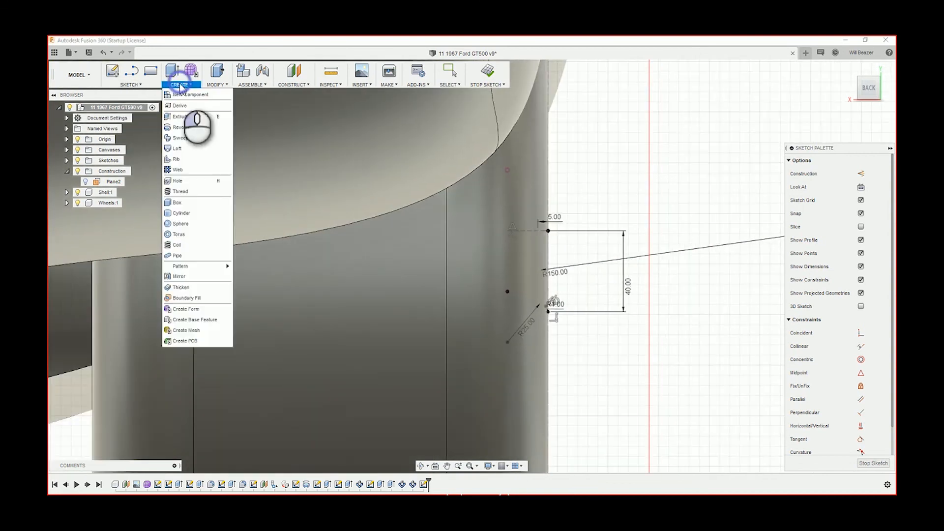
pyautogui.click(195, 127)
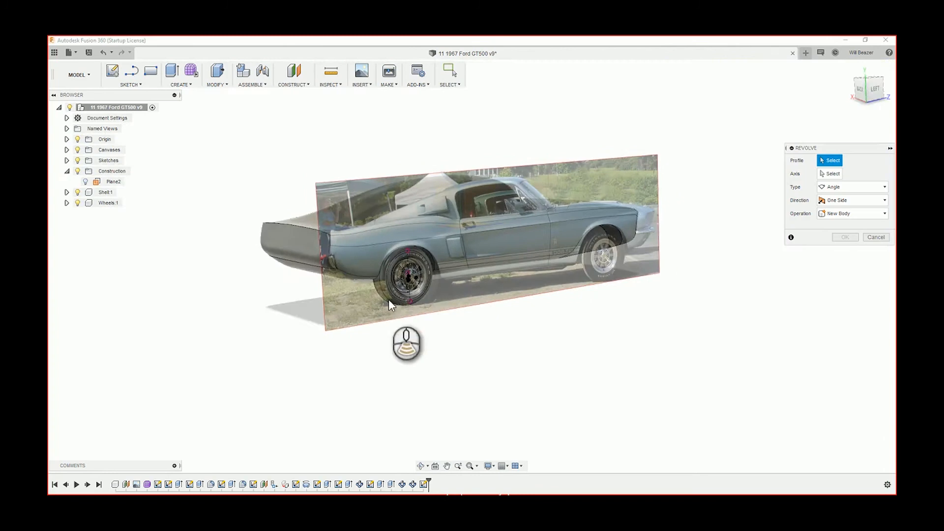
pyautogui.scroll(-5, 388, 299)
pyautogui.scroll(-4, 464, 233)
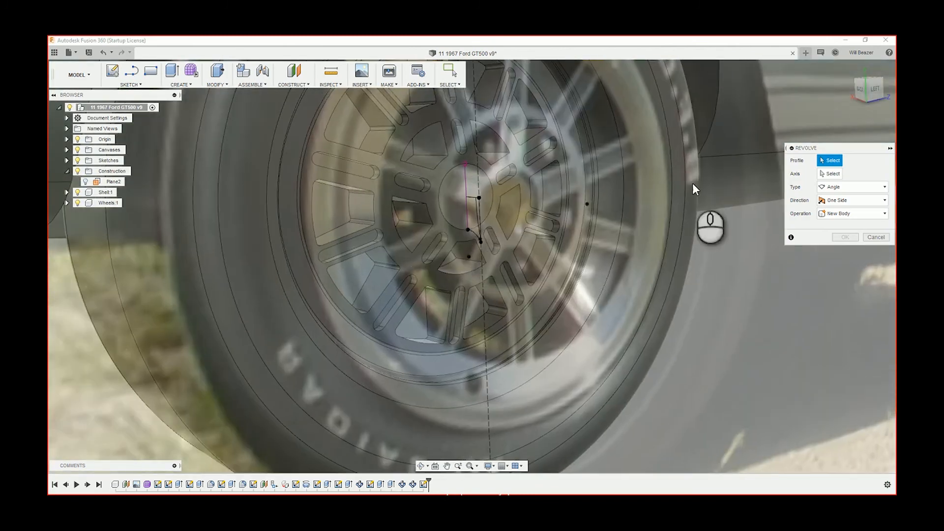
pyautogui.click(473, 216)
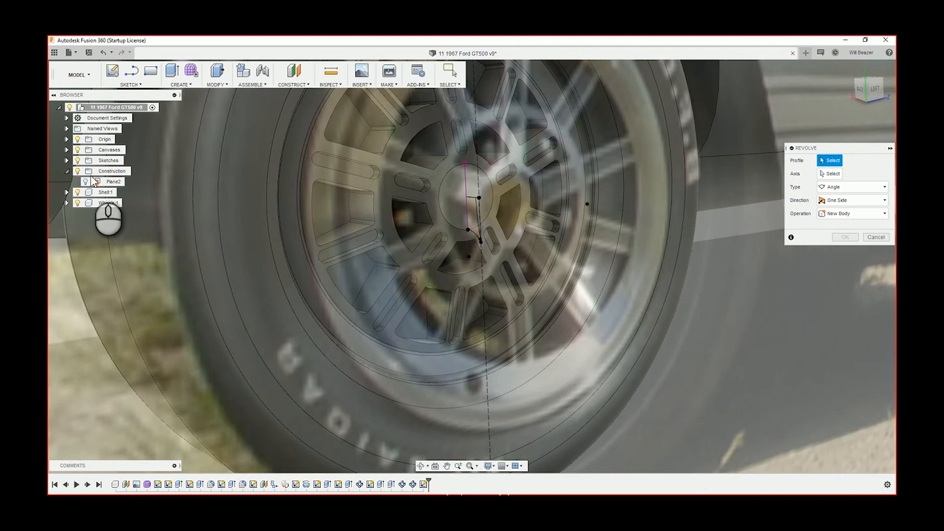
pyautogui.click(68, 171)
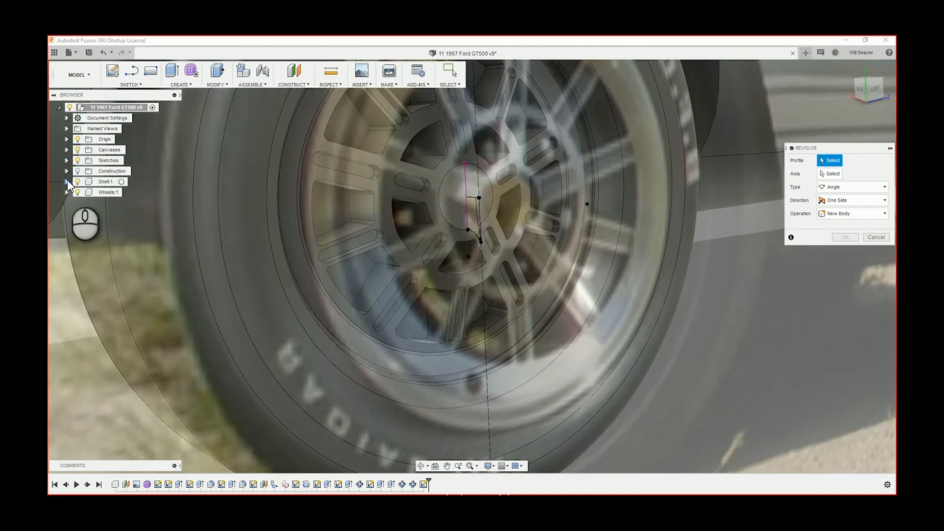
pyautogui.click(67, 182)
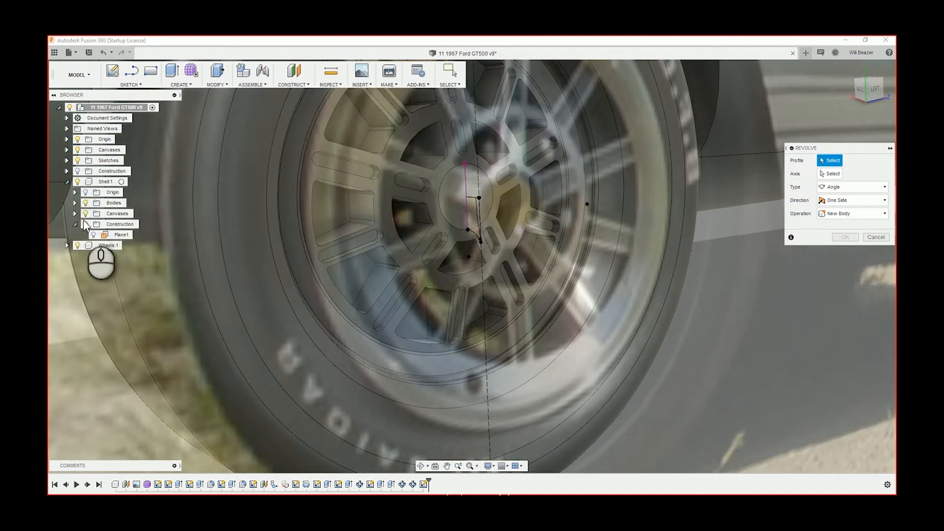
pyautogui.click(86, 214)
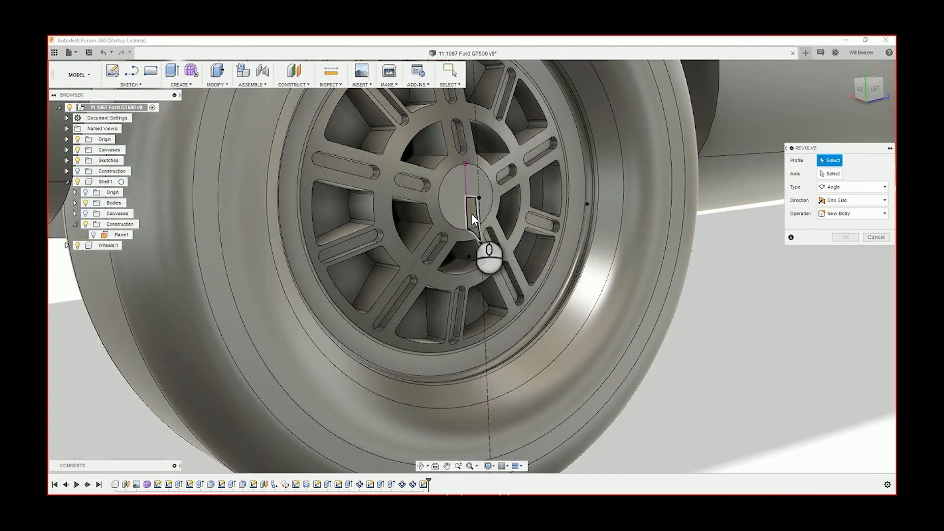
# - Revolve the hub cap profile 360 degrees about its upper horizontal line, joining it to the wheel
pyautogui.click(471, 215)
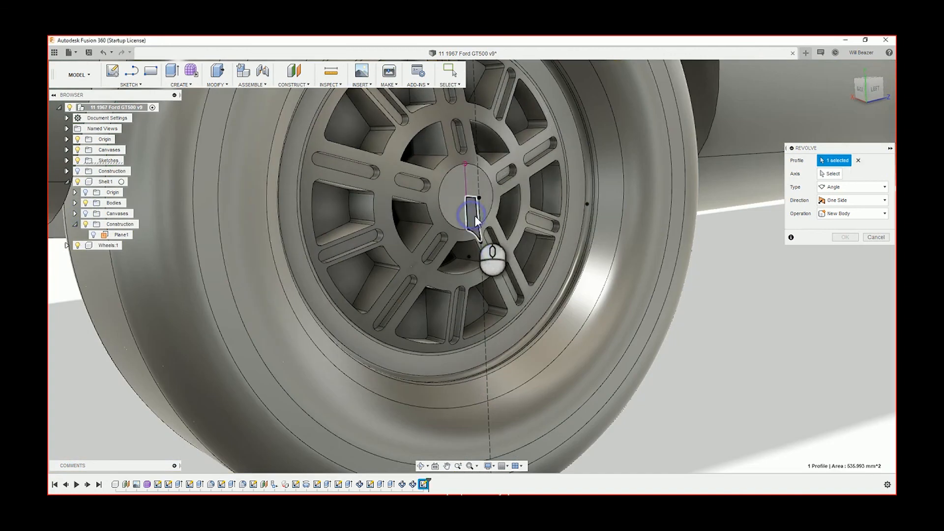
pyautogui.click(830, 174)
pyautogui.scroll(5, 489, 208)
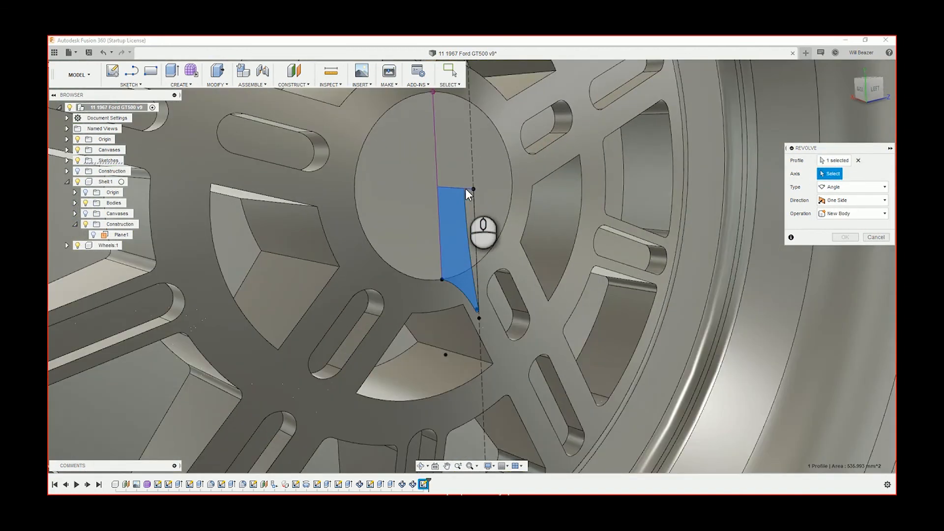
pyautogui.click(465, 189)
pyautogui.scroll(-3, 493, 208)
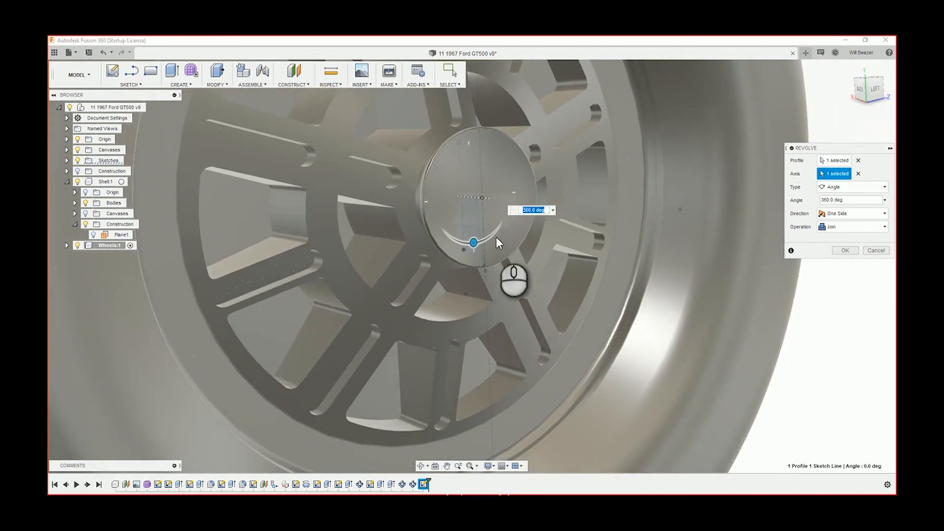
pyautogui.keyDown('shift'); pyautogui.moveTo(547, 236); pyautogui.dragTo(619, 259, button='middle'); pyautogui.keyUp('shift')
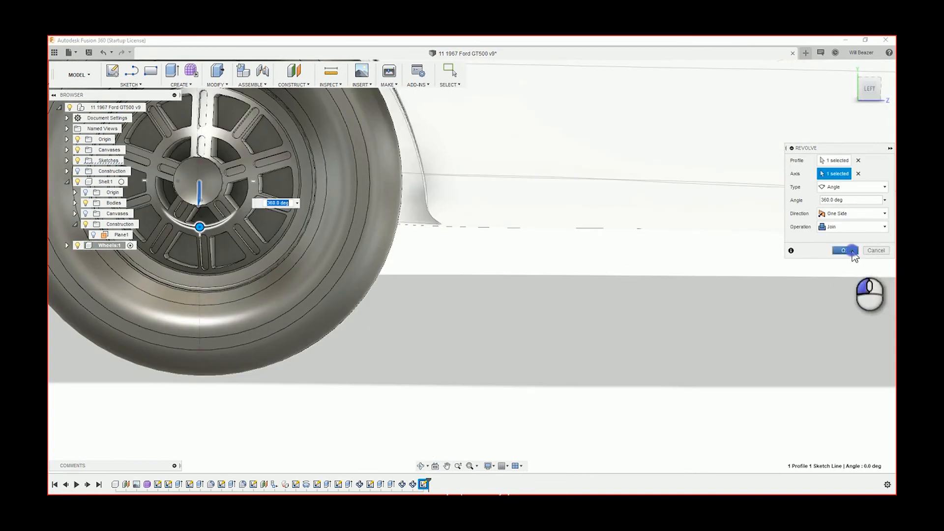
pyautogui.click(852, 253)
# - Orient the view to the car's left side and show the Shell component's canvases again over the model
pyautogui.scroll(3, 517, 243)
pyautogui.keyDown('shift'); pyautogui.moveTo(456, 257); pyautogui.dragTo(639, 255, button='middle'); pyautogui.keyUp('shift')
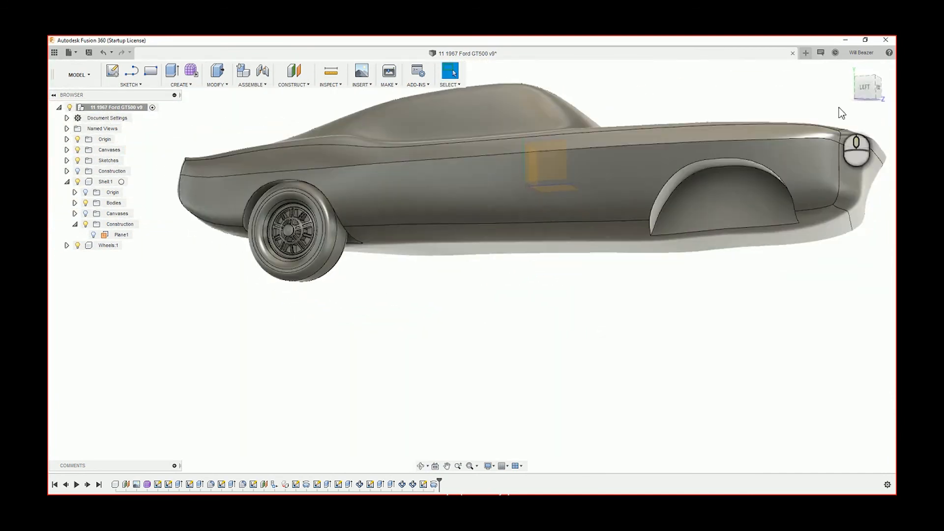
pyautogui.click(863, 89)
pyautogui.scroll(3, 398, 219)
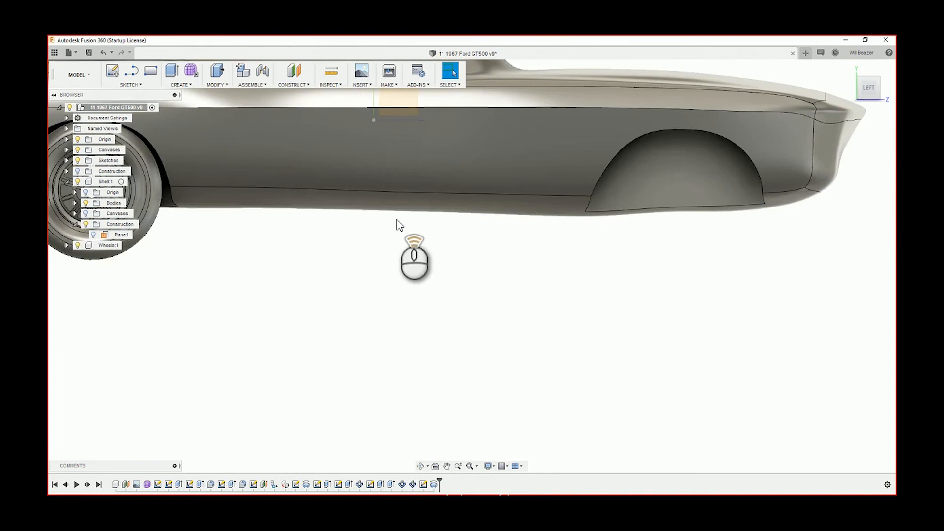
pyautogui.moveTo(411, 236); pyautogui.dragTo(546, 288, button='middle')
pyautogui.scroll(-3, 323, 240)
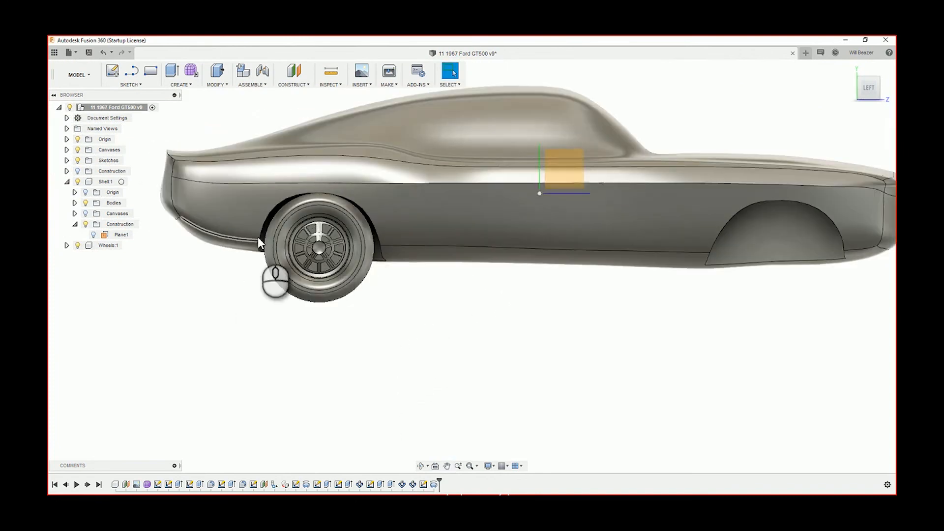
pyautogui.click(82, 213)
pyautogui.click(75, 224)
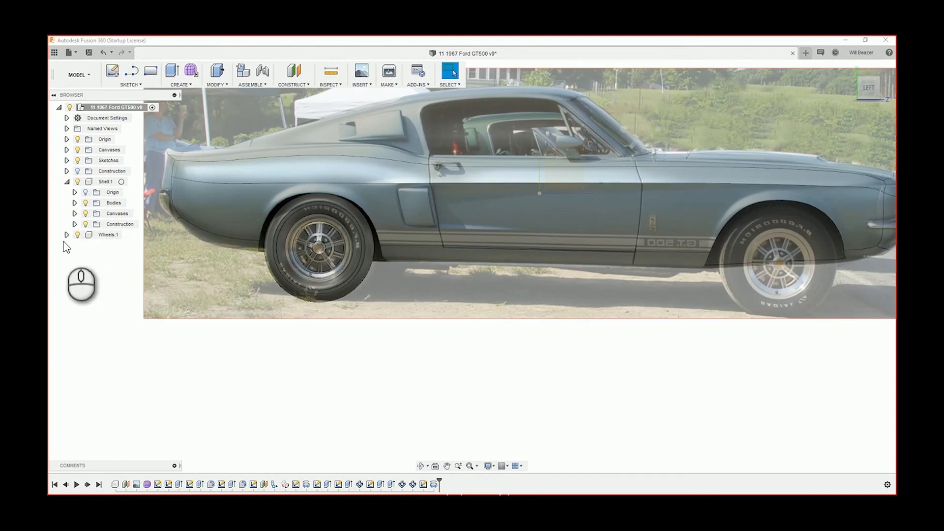
# - Activate the Wheels component and switch activation back to the top-level assembly
pyautogui.scroll(3, 317, 295)
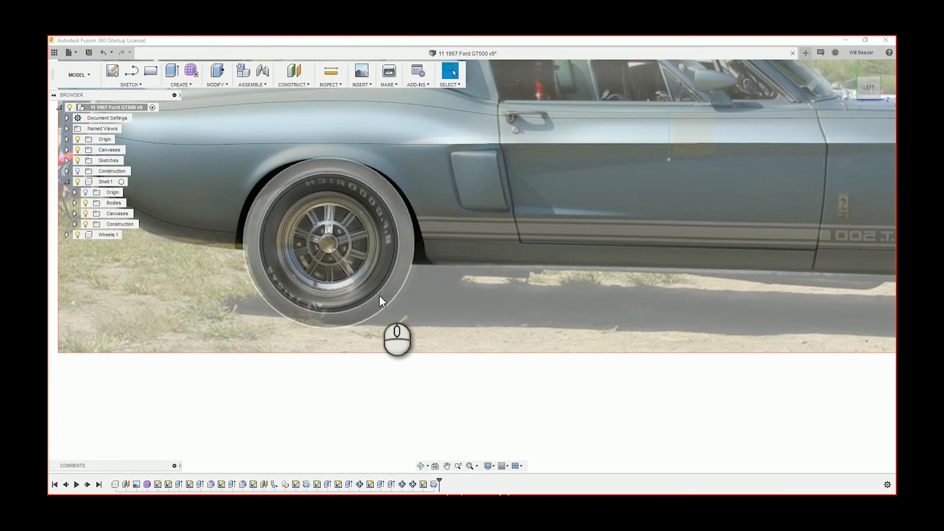
pyautogui.click(127, 235)
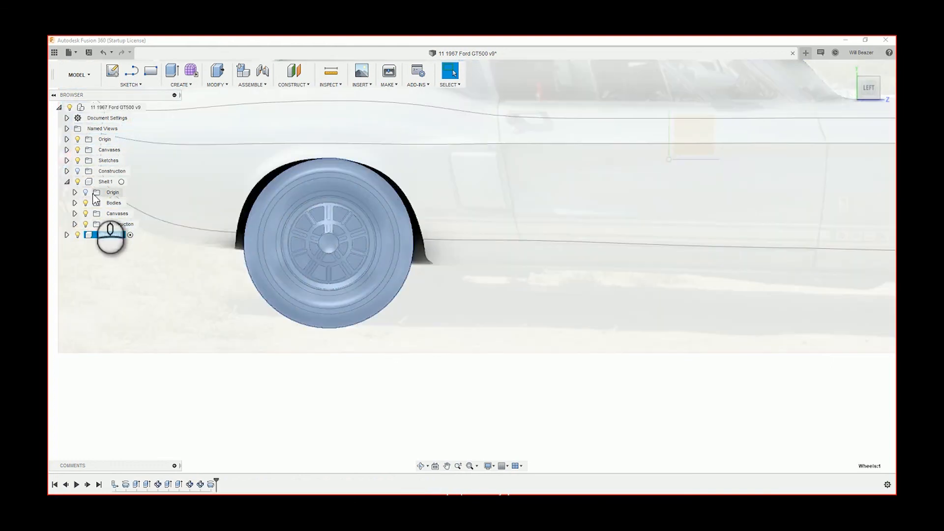
pyautogui.click(150, 108)
pyautogui.scroll(-5, 147, 309)
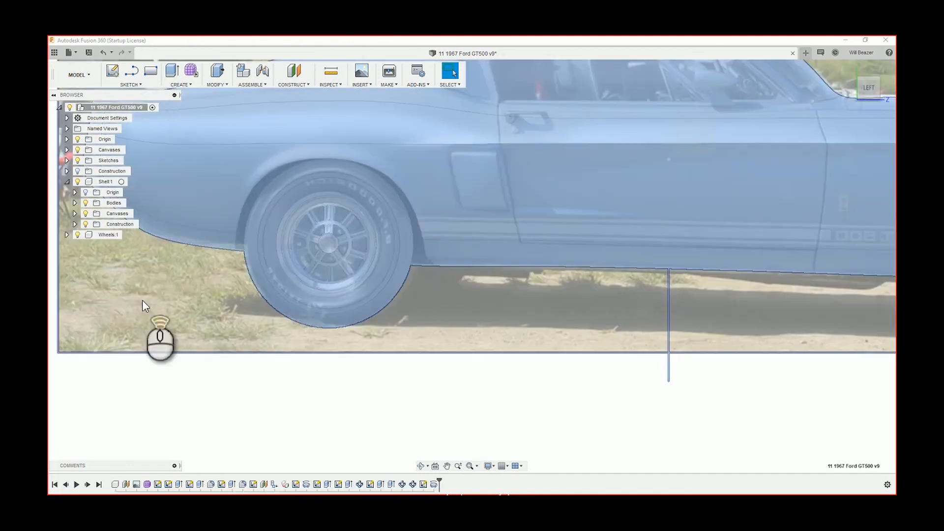